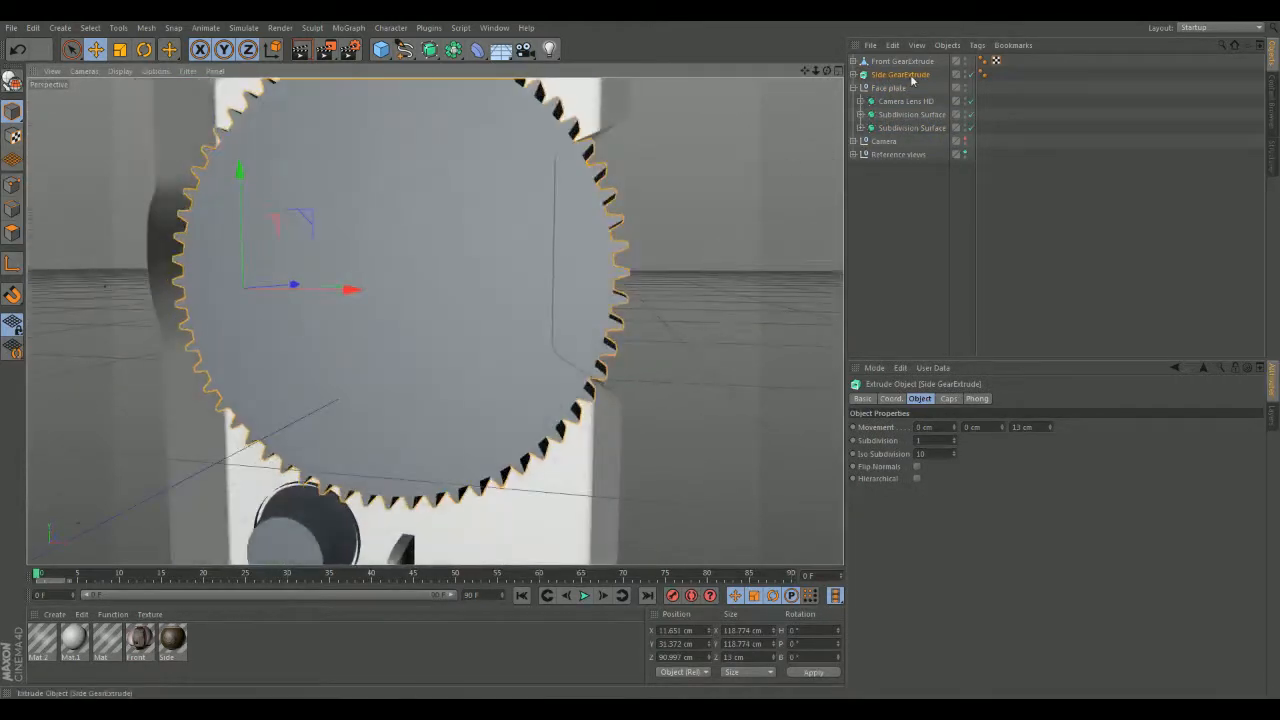
- Smooth the side gear by placing Side GearExtrude inside a new Subdivision Surface
left_click(438, 50)
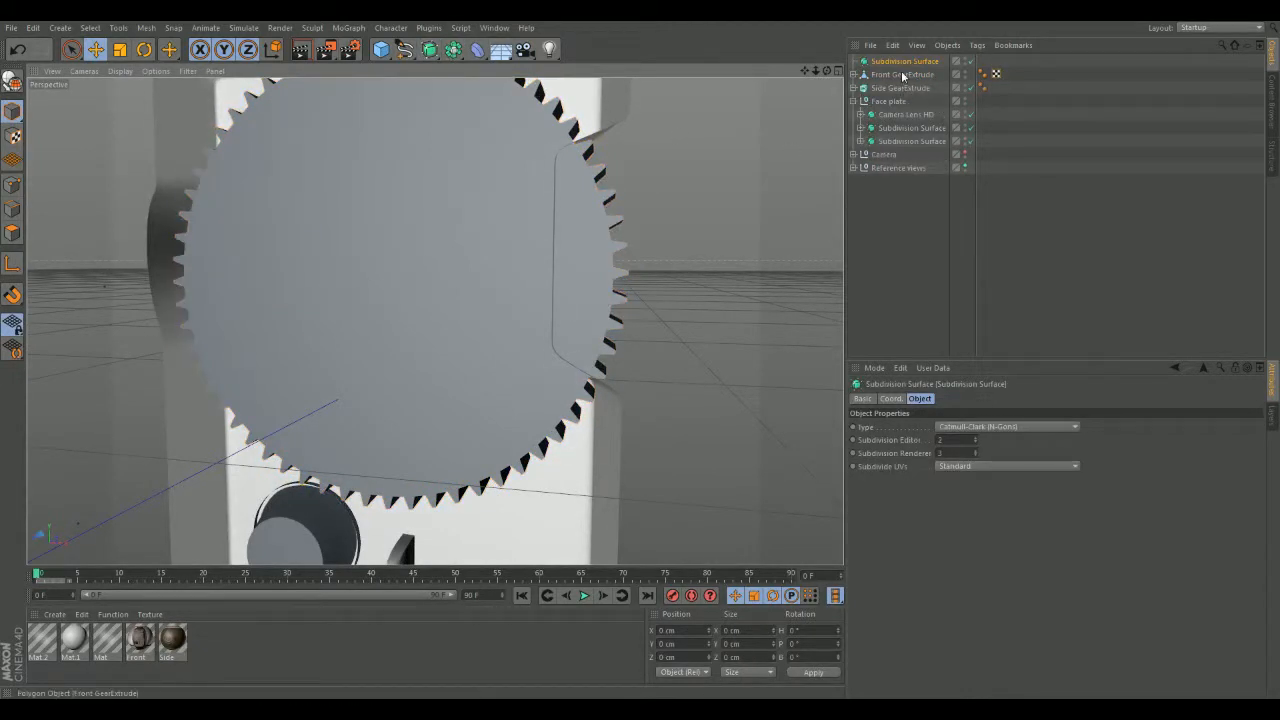
left_click_drag(896, 89, 898, 60)
left_click_drag(719, 188, 620, 236, "alt")
left_click(166, 238)
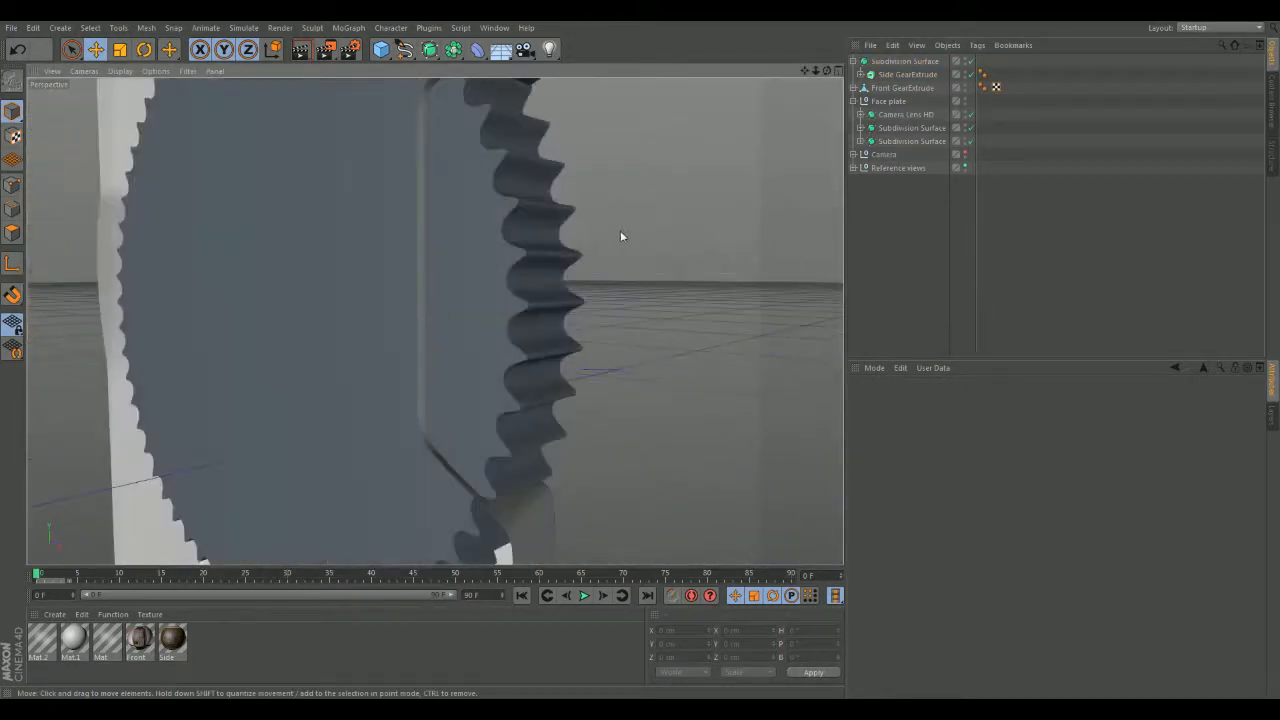
left_click(572, 270)
left_click_drag(577, 280, 637, 327, "alt")
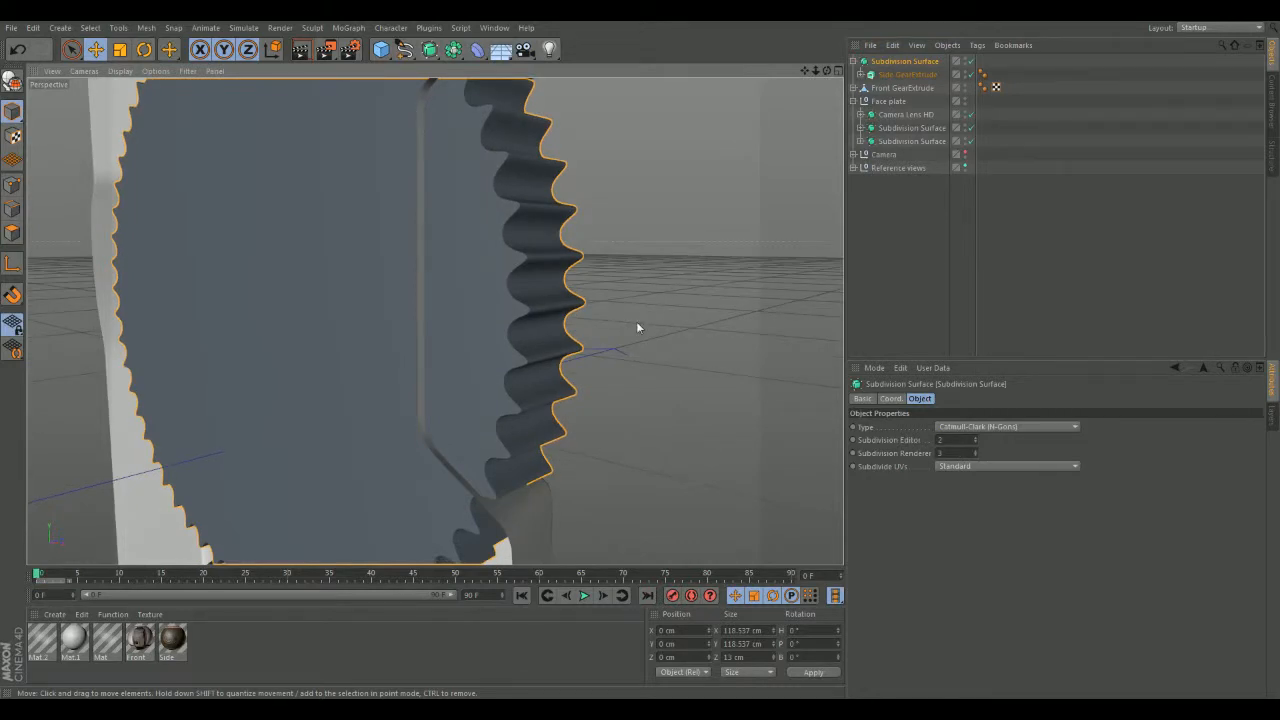
- Try smoothing the small front gear by placing Front GearExtrude inside a second new Subdivision Surface
left_click_drag(637, 323, 139, 316, "alt")
scroll(228, 328, "down", 2)
scroll(228, 330, "down", 2)
left_click_drag(246, 406, 251, 260, "alt")
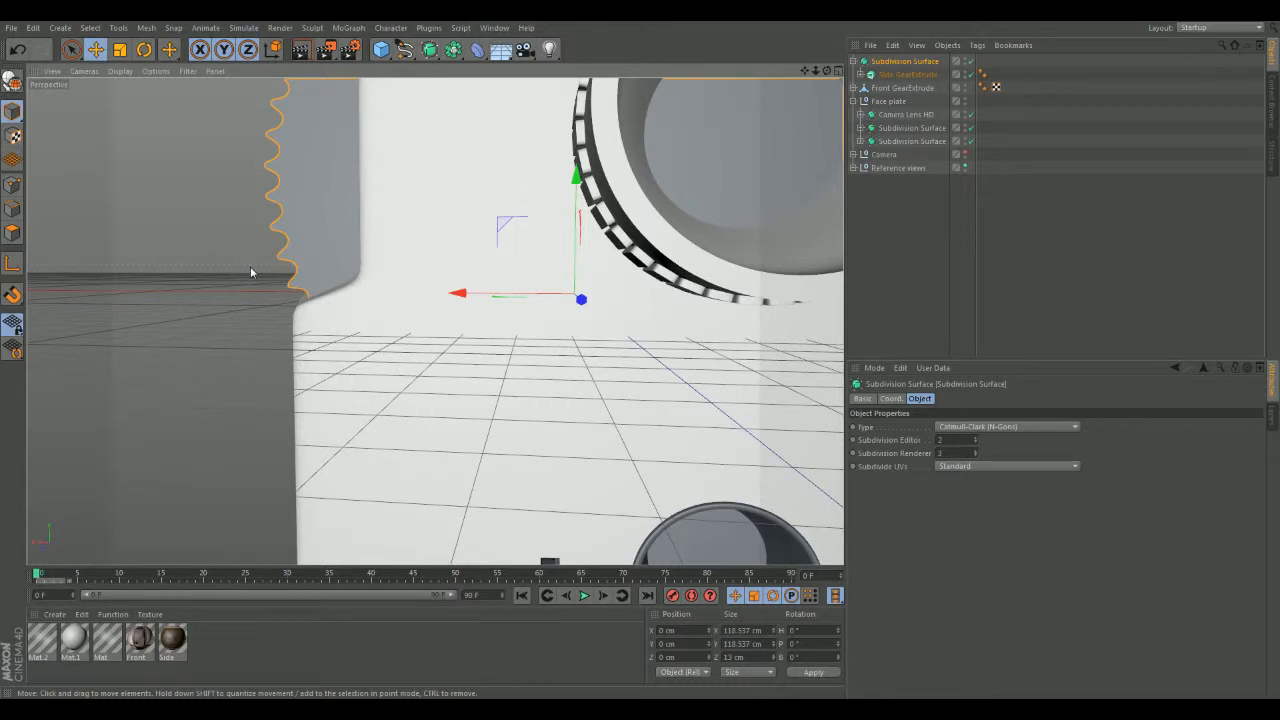
left_click_drag(240, 220, 218, 390, "alt")
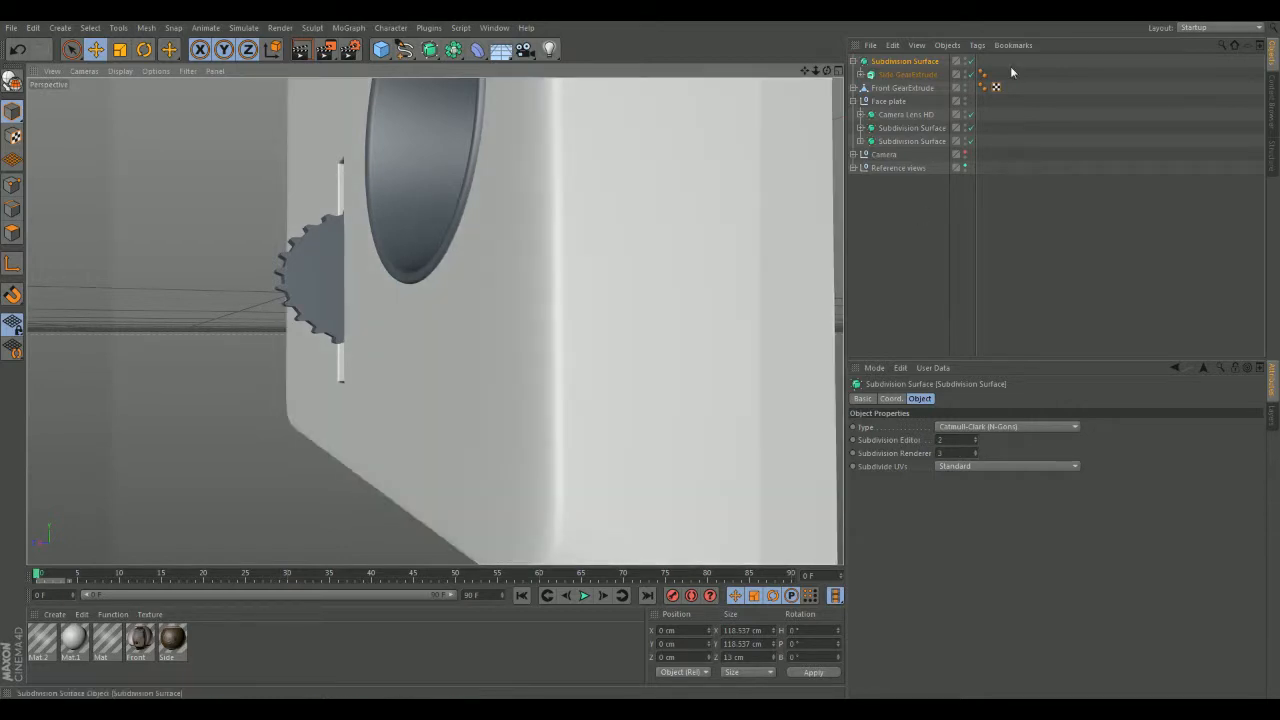
left_click(854, 62)
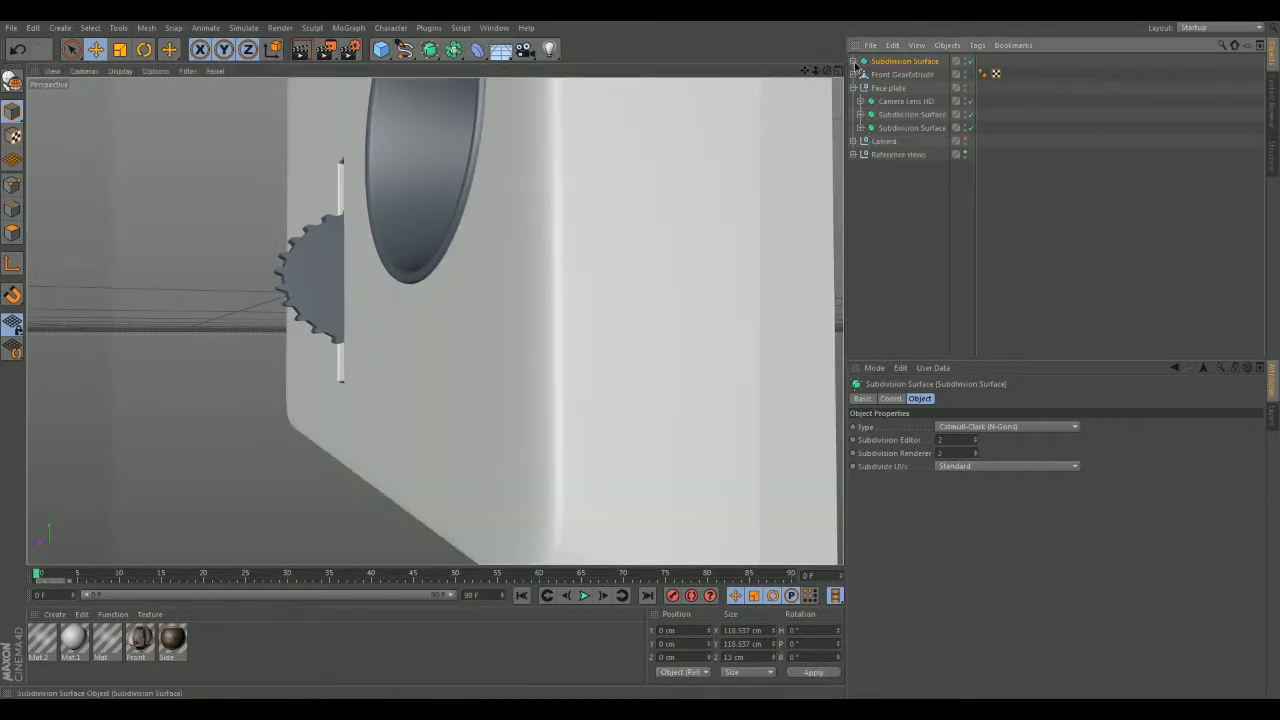
left_click(430, 49)
left_click_drag(897, 92, 900, 60)
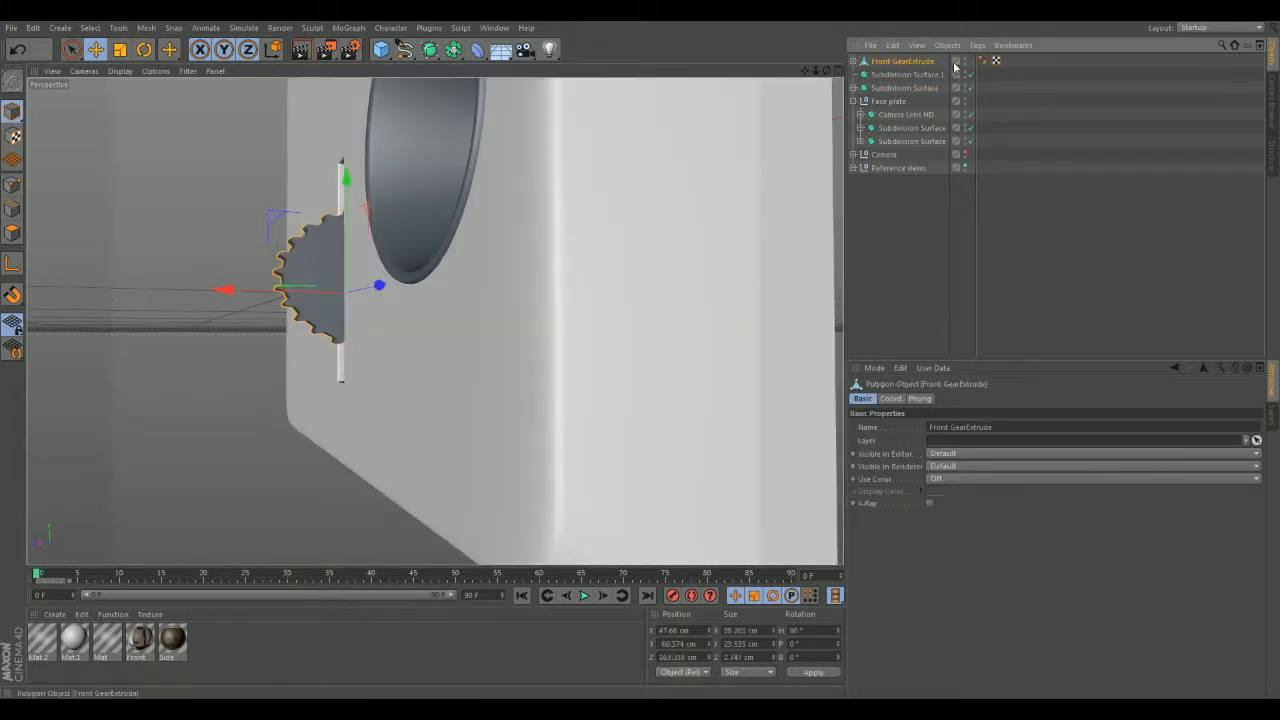
left_click_drag(909, 64, 909, 77)
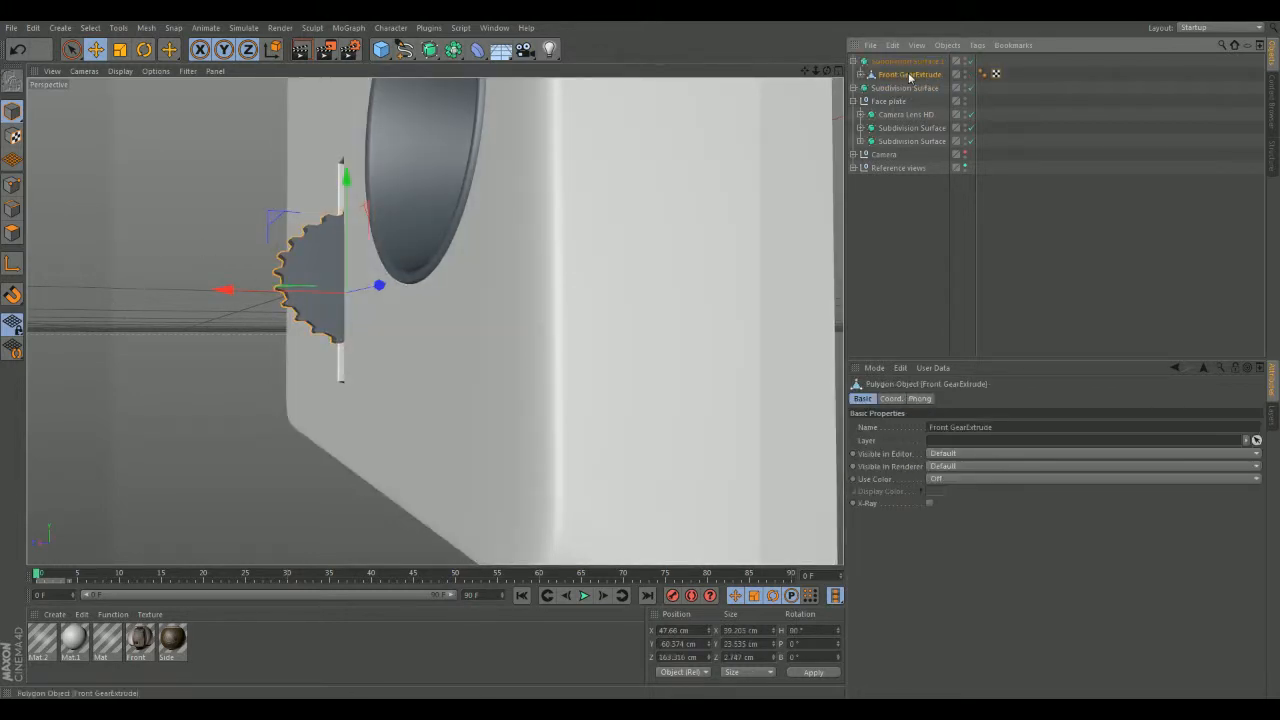
left_click(217, 197)
left_click_drag(217, 197, 660, 345, "alt")
- Set the editor subdivision level of the front gear's Subdivision Surface to 0
left_click(900, 61)
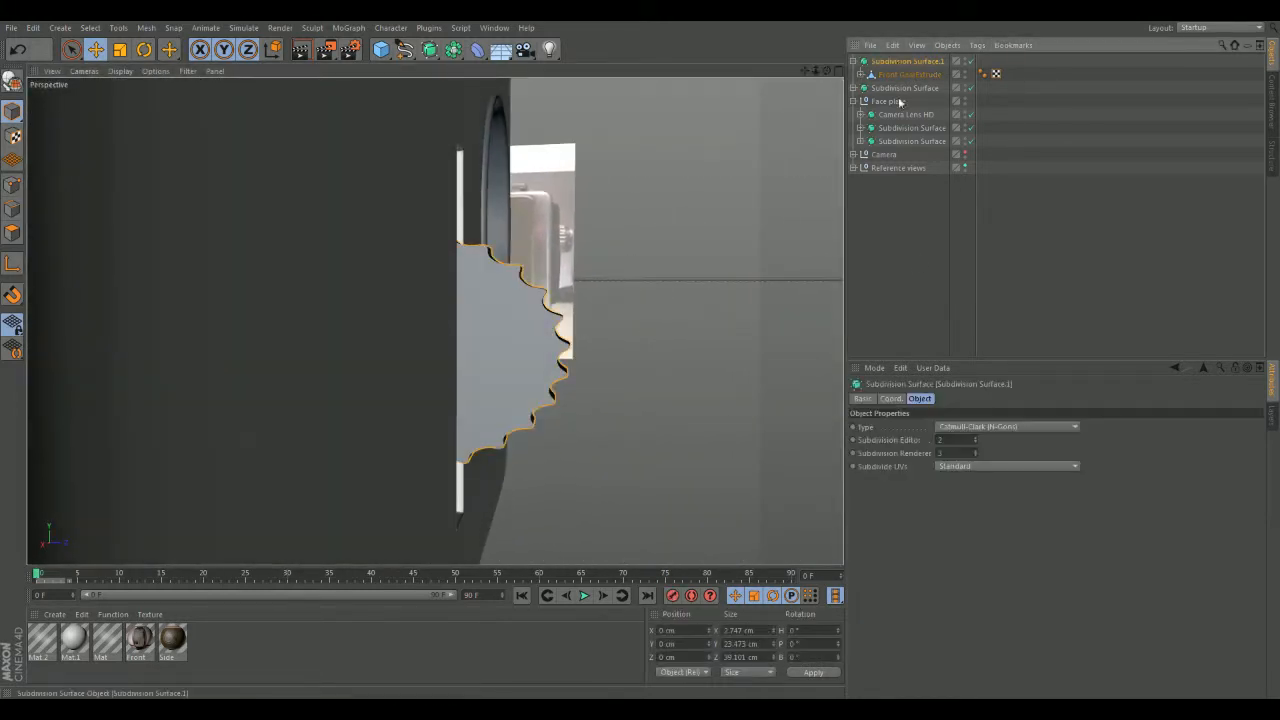
left_click(975, 440)
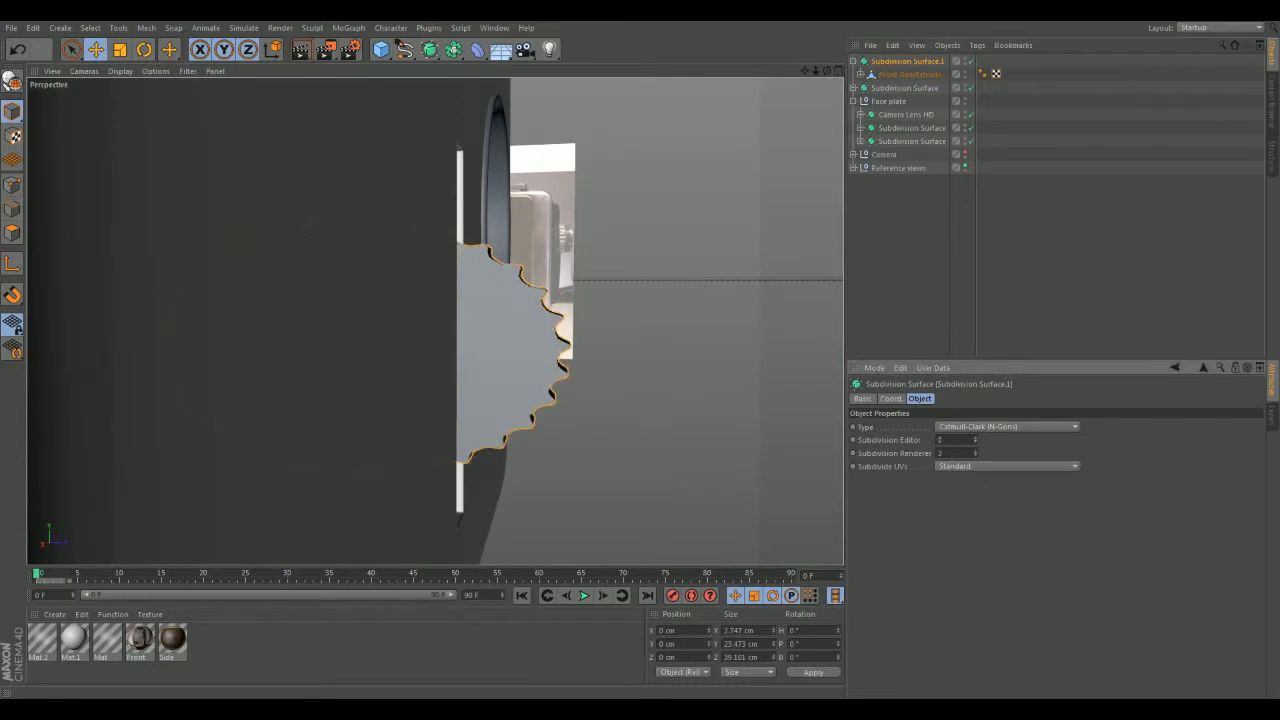
left_click(975, 442)
left_click(975, 442)
left_click_drag(975, 441, 975, 455)
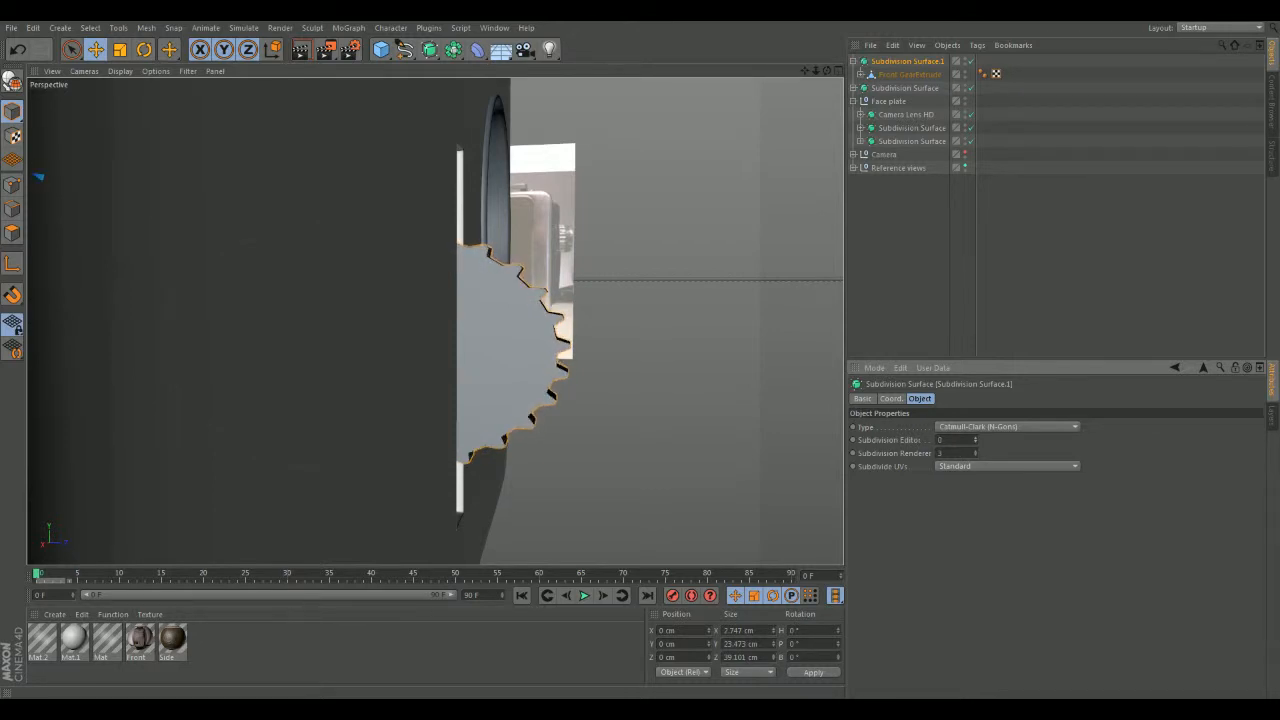
- Take Front GearExtrude out of its Subdivision Surface and delete the emptied Subdivision Surface
left_click_drag(882, 76, 868, 244)
left_click(897, 62)
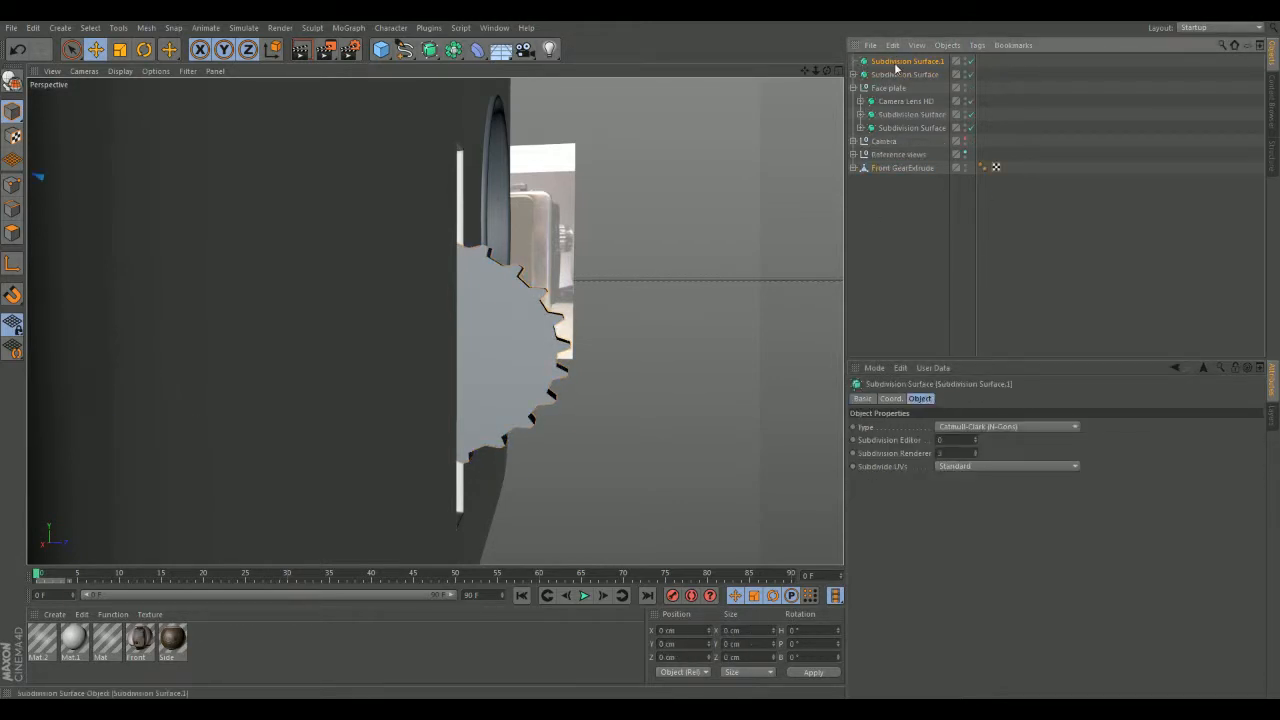
key("Delete")
- Rename the Subdivision Surface that holds Side GearExtrude as "Side Gear HD" and collapse it
left_click(896, 64)
left_click(853, 62)
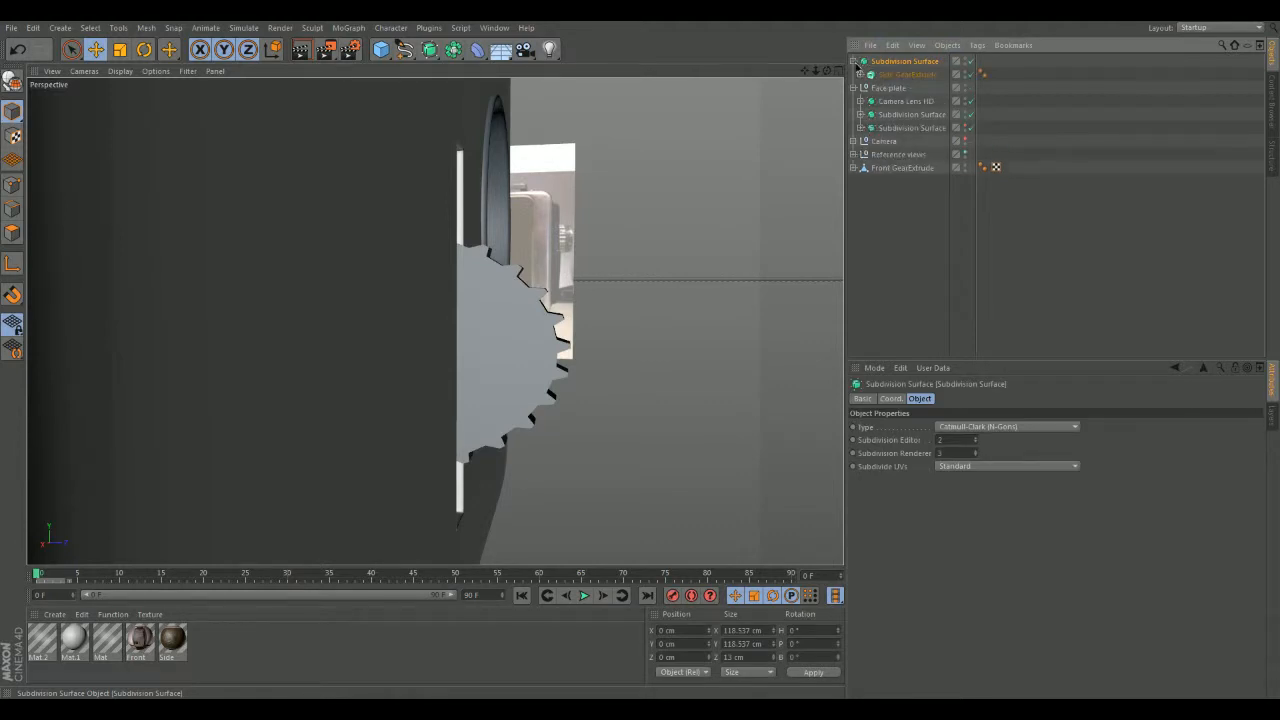
double_click(884, 62)
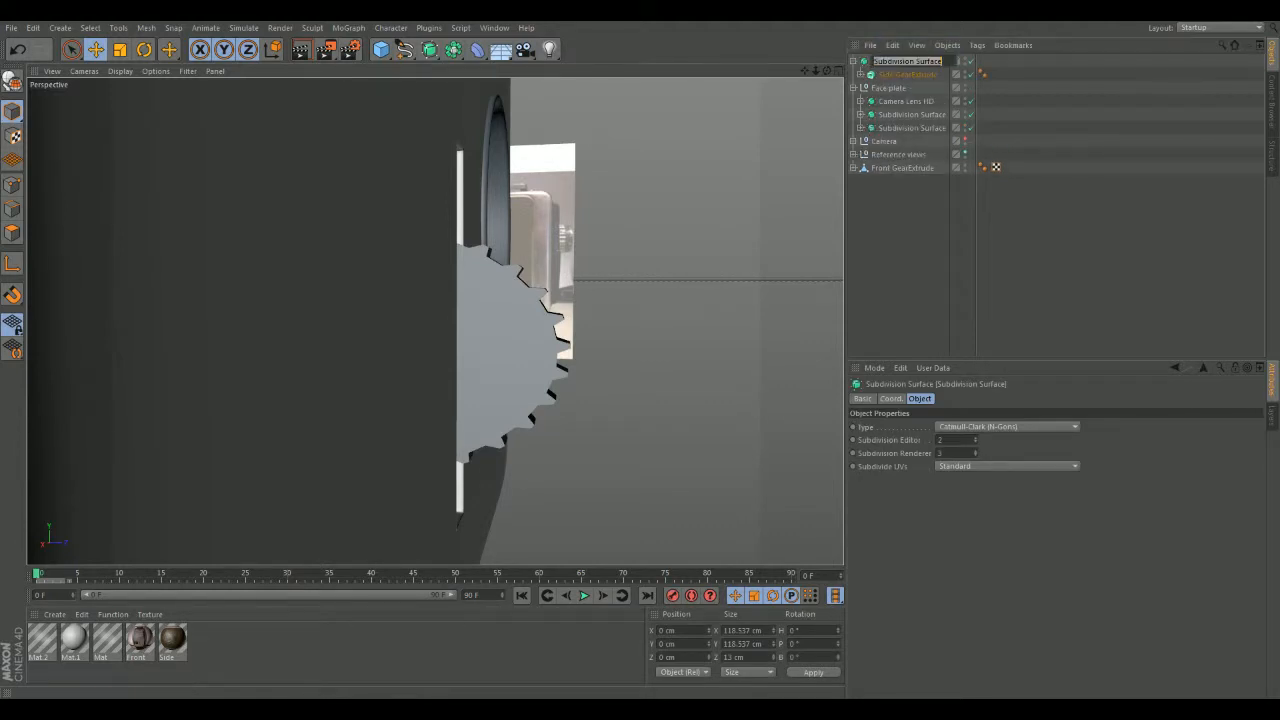
key("BackSpace")
key("Return")
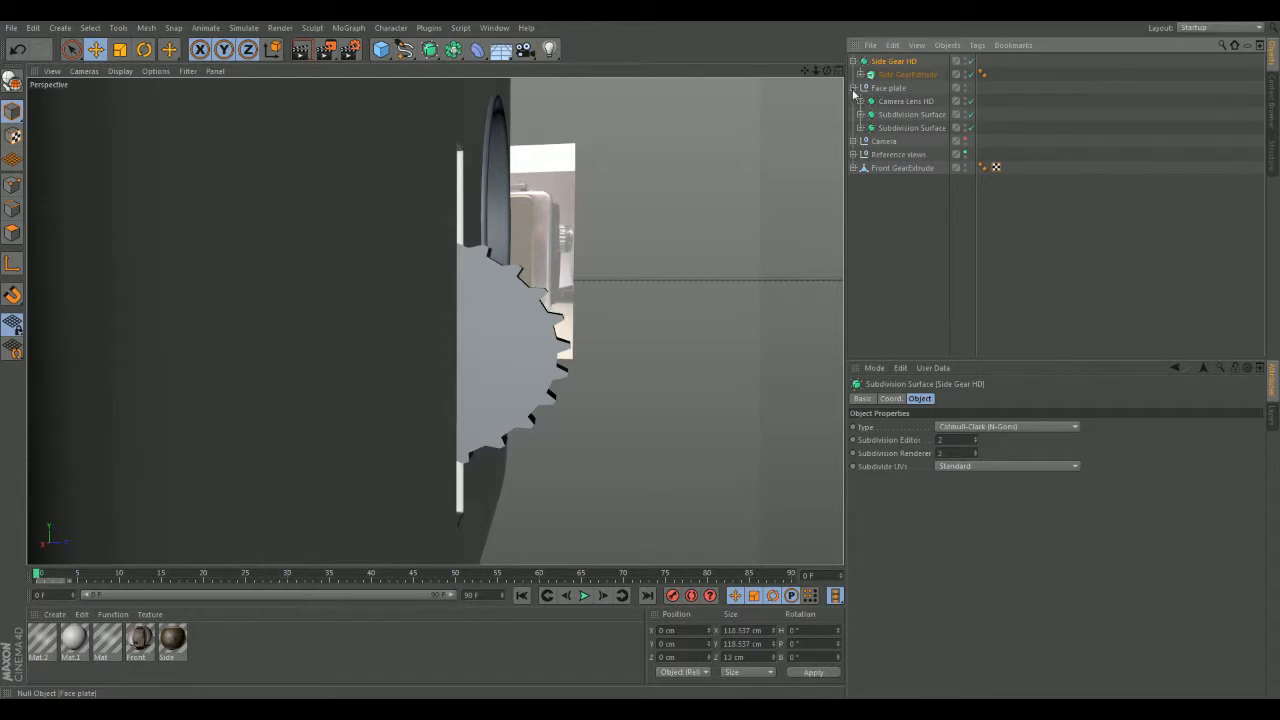
left_click(853, 61)
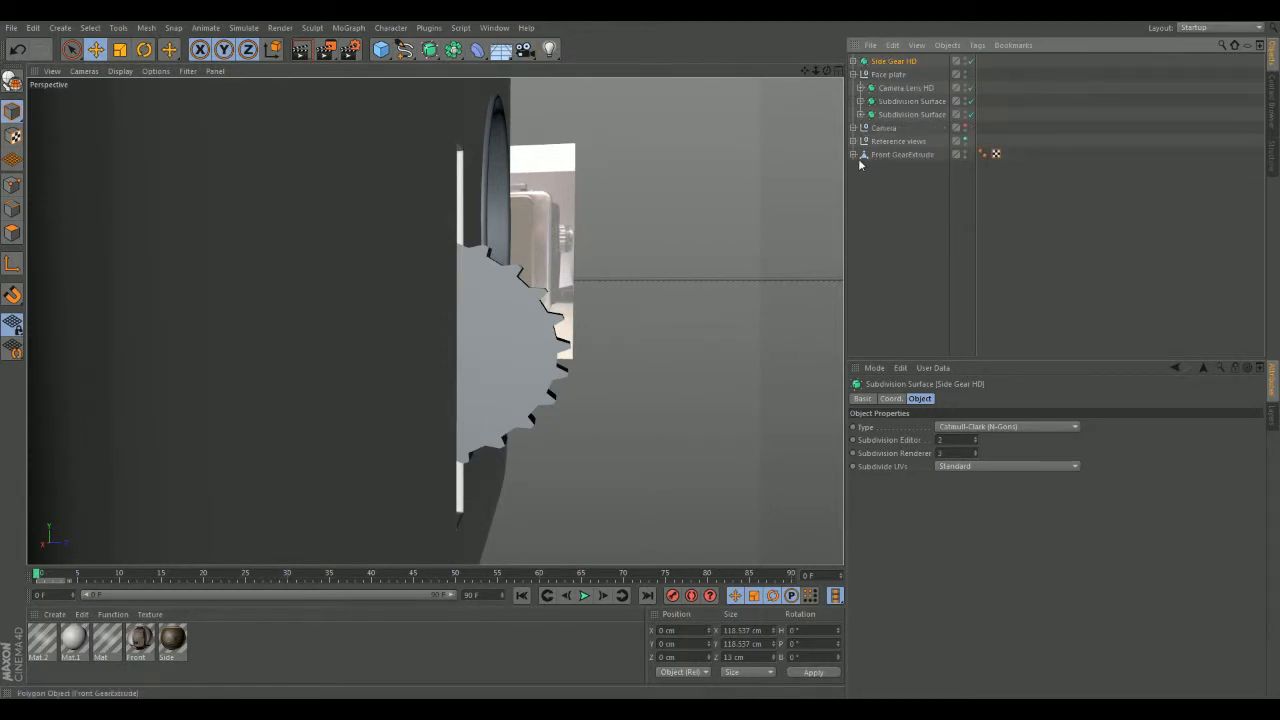
- Rename the Subdivision Surface that holds the face plate body as "Face plate body HD" and collapse it
left_click_drag(743, 240, 745, 270, "alt")
middle_click_drag(778, 186, 765, 260, "alt")
left_click_drag(765, 261, 745, 205, "alt")
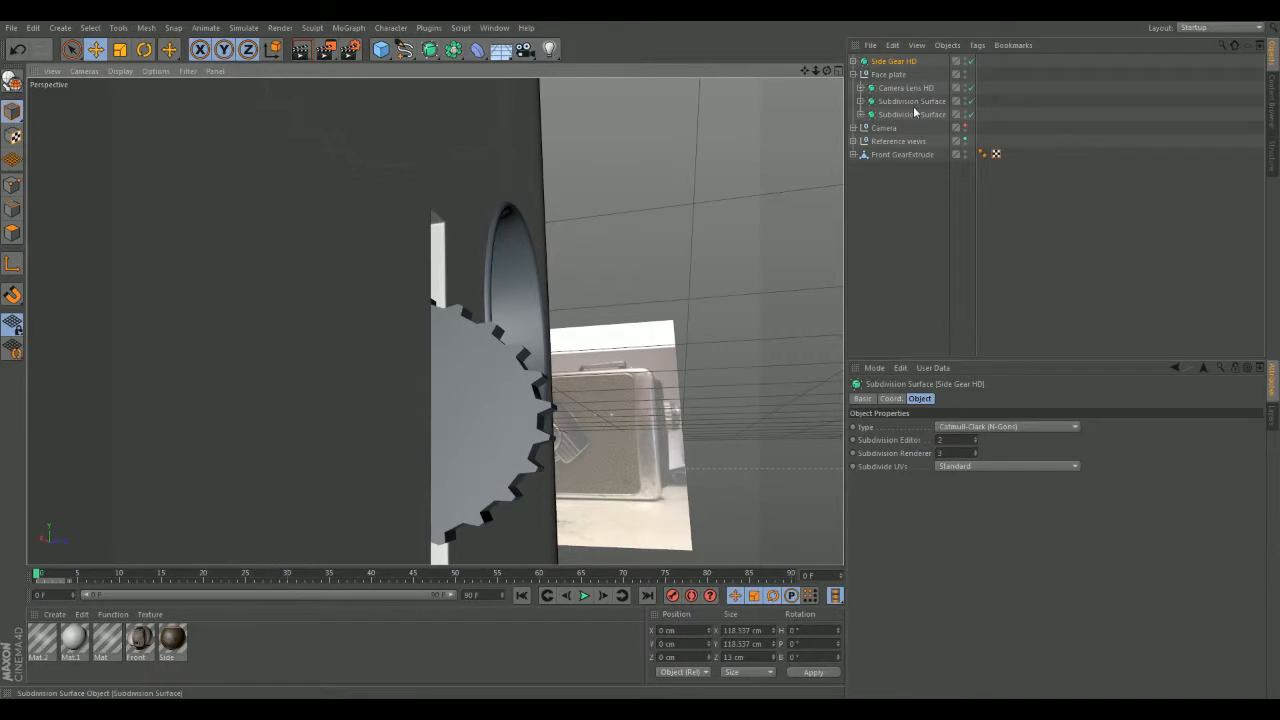
left_click(906, 102)
left_click(860, 102)
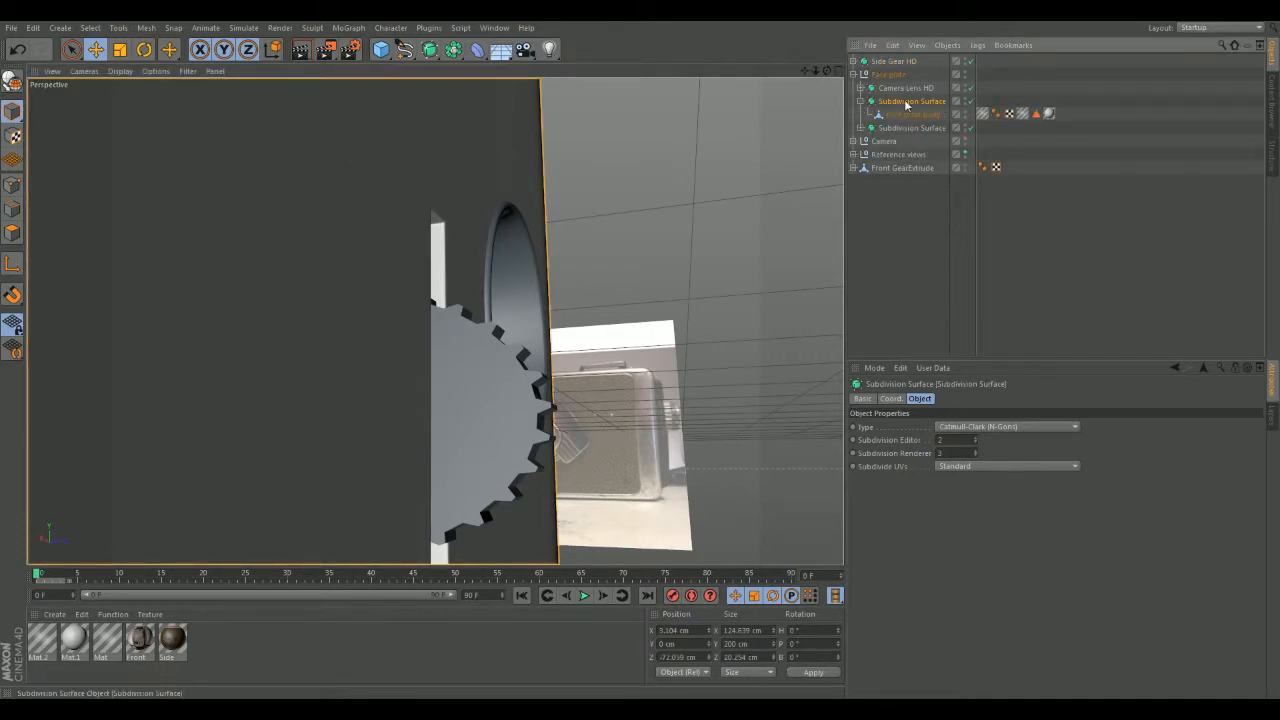
double_click(908, 103)
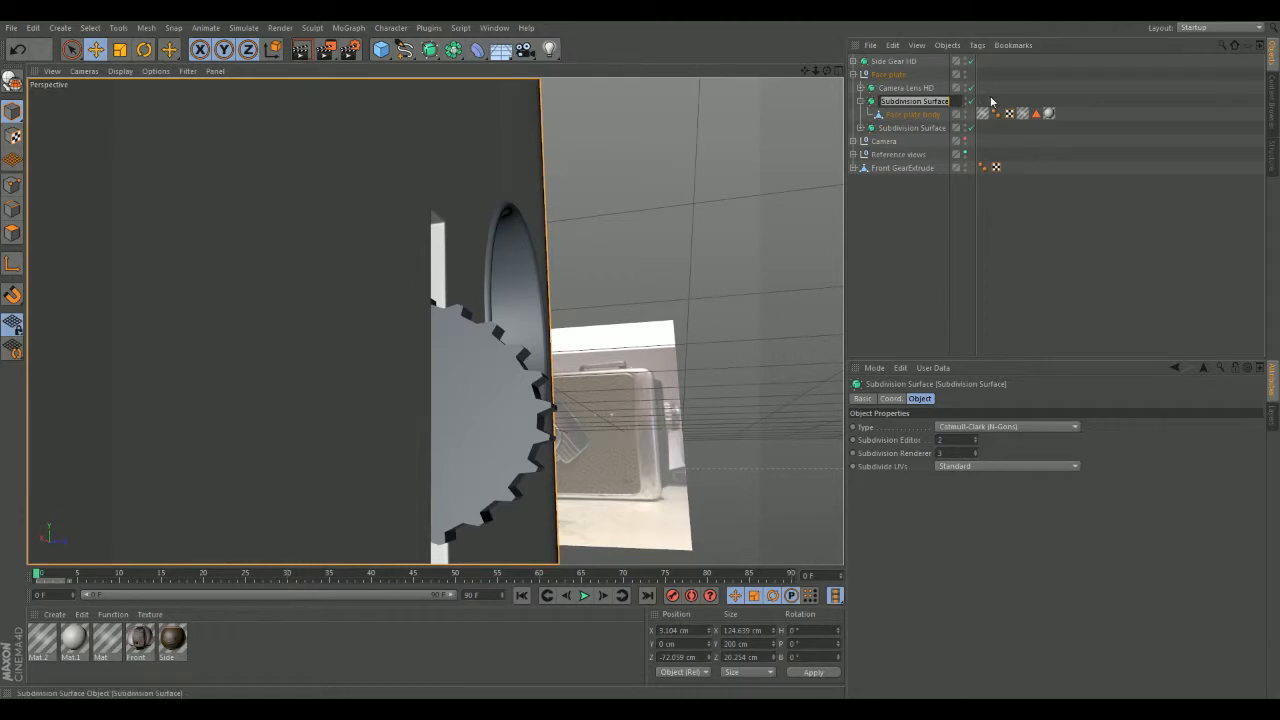
type("Face plate body H")
key("Return")
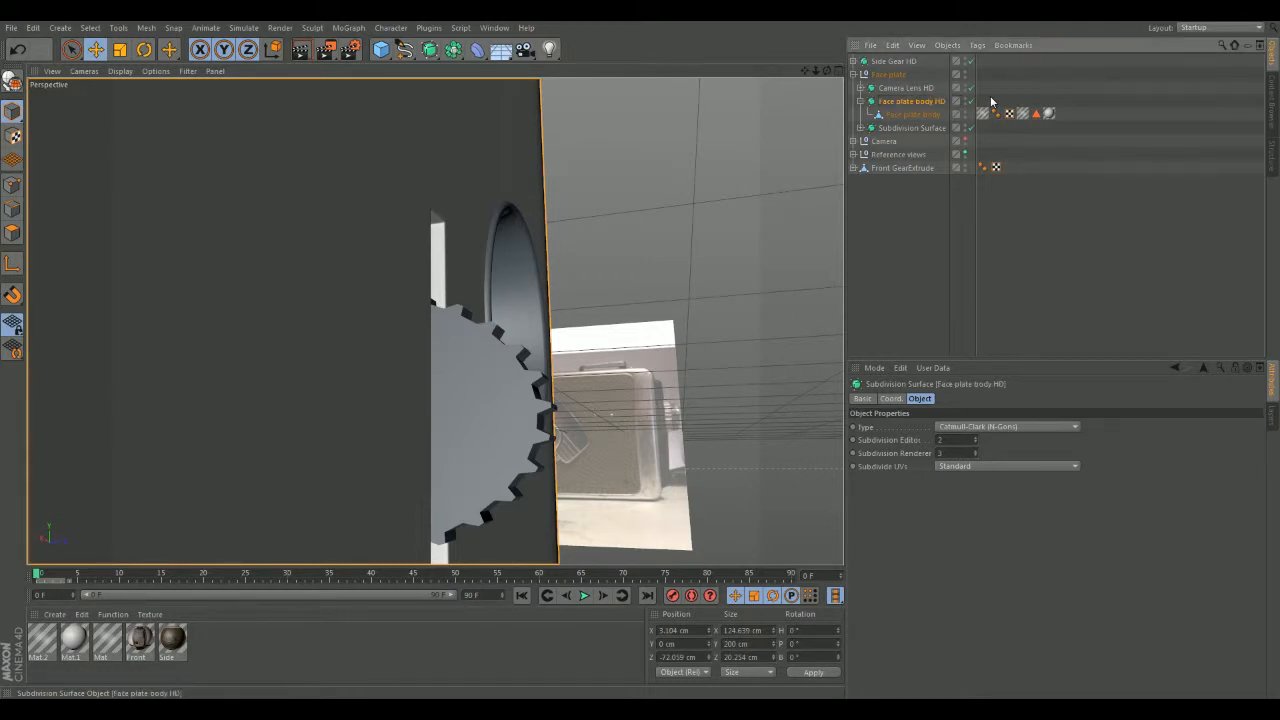
left_click(859, 101)
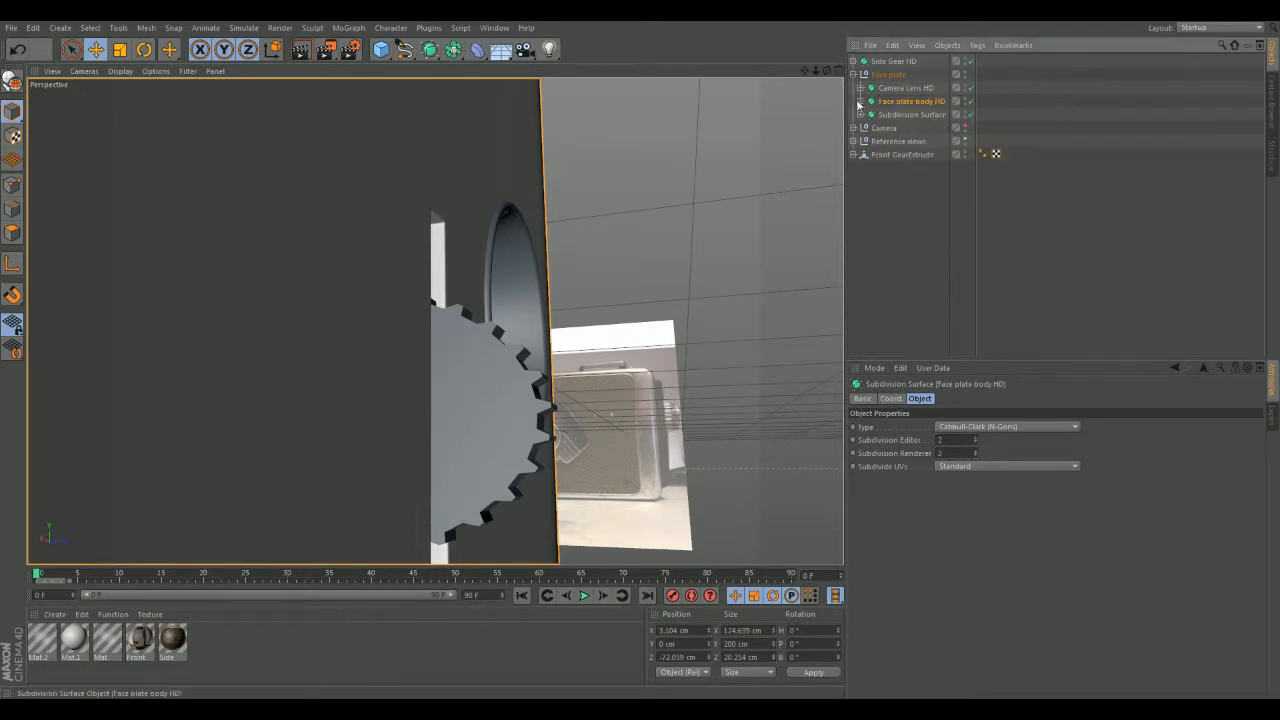
- Rename the remaining Subdivision Surface in the Face plate group as "Face Plate Hole HD" and collapse it
left_click(907, 89)
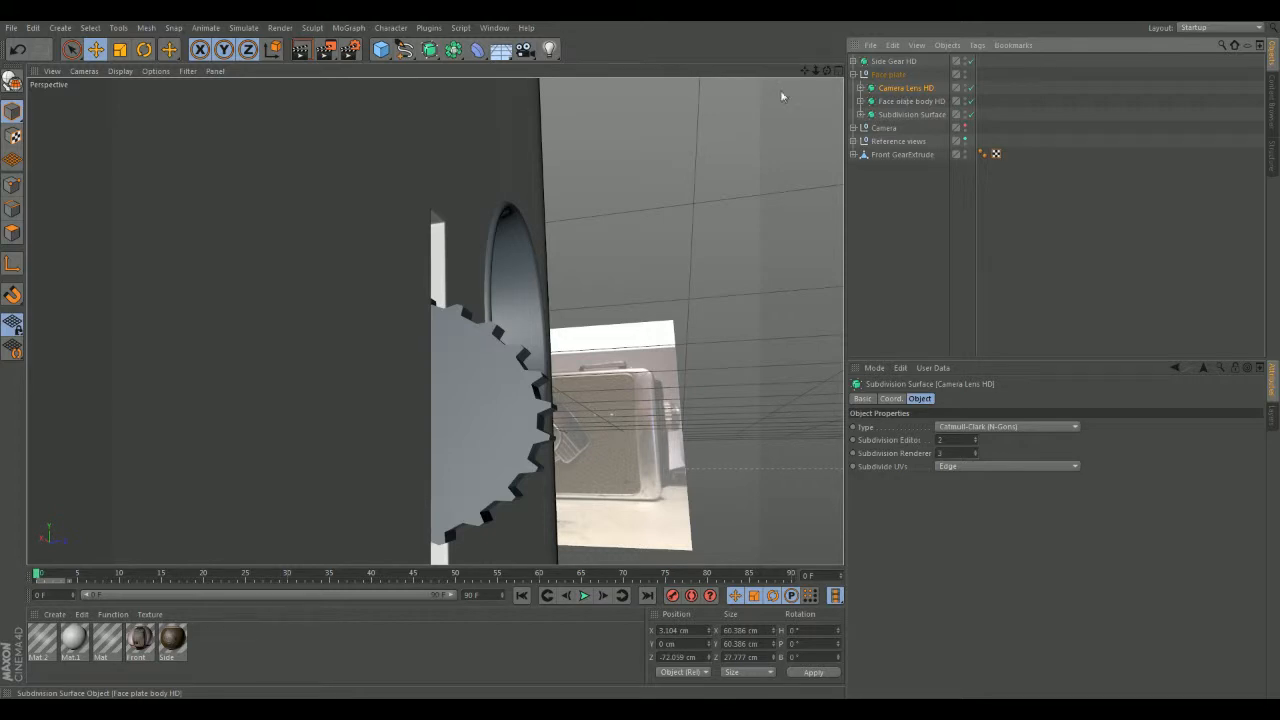
left_click(904, 115)
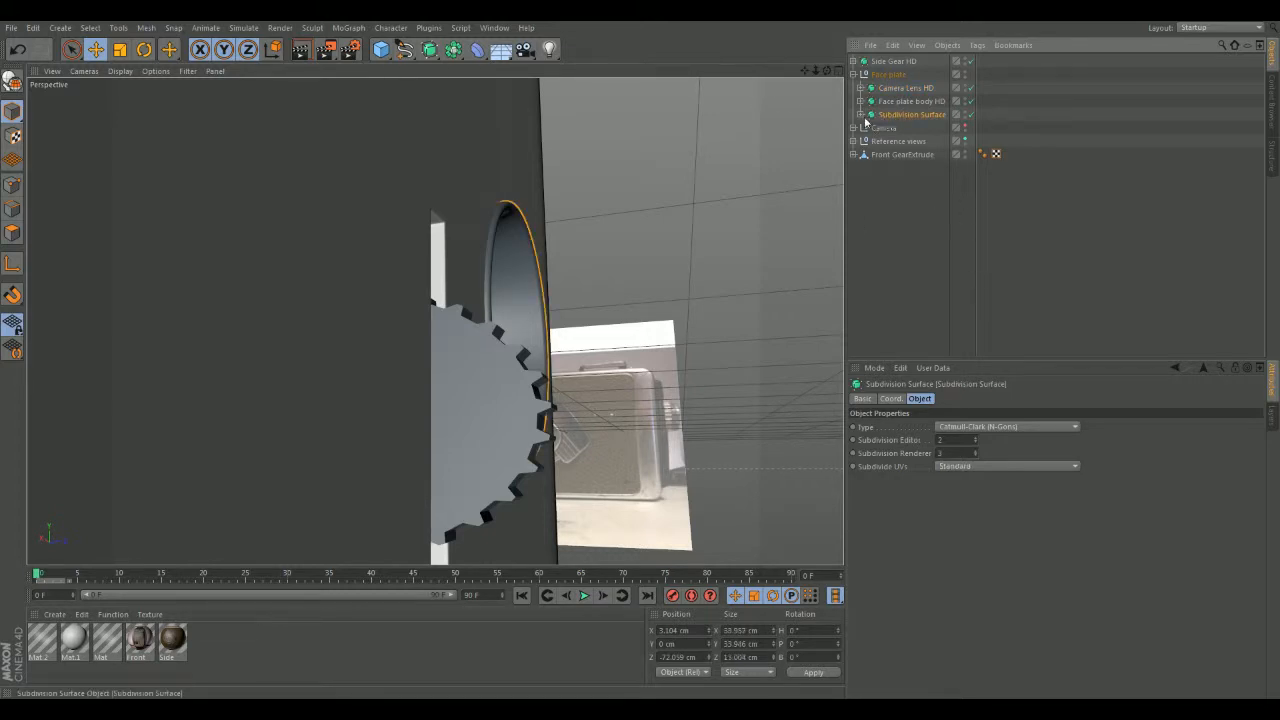
left_click(860, 115)
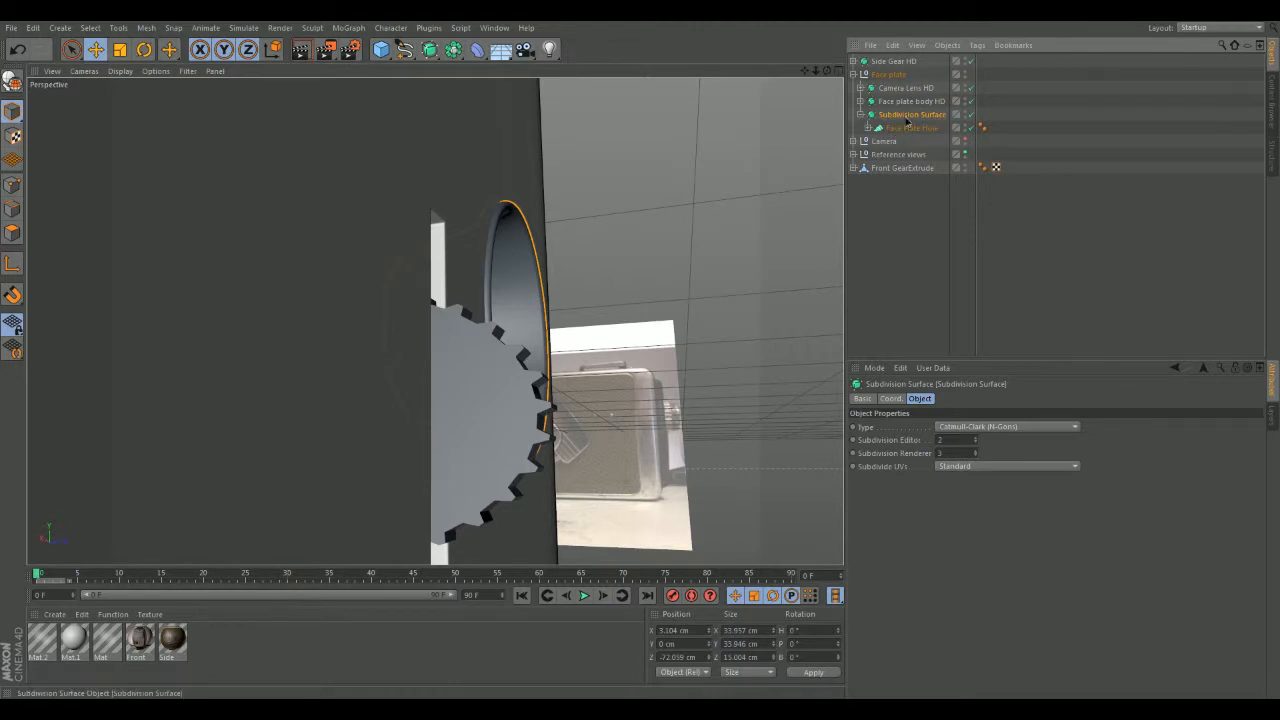
double_click(908, 115)
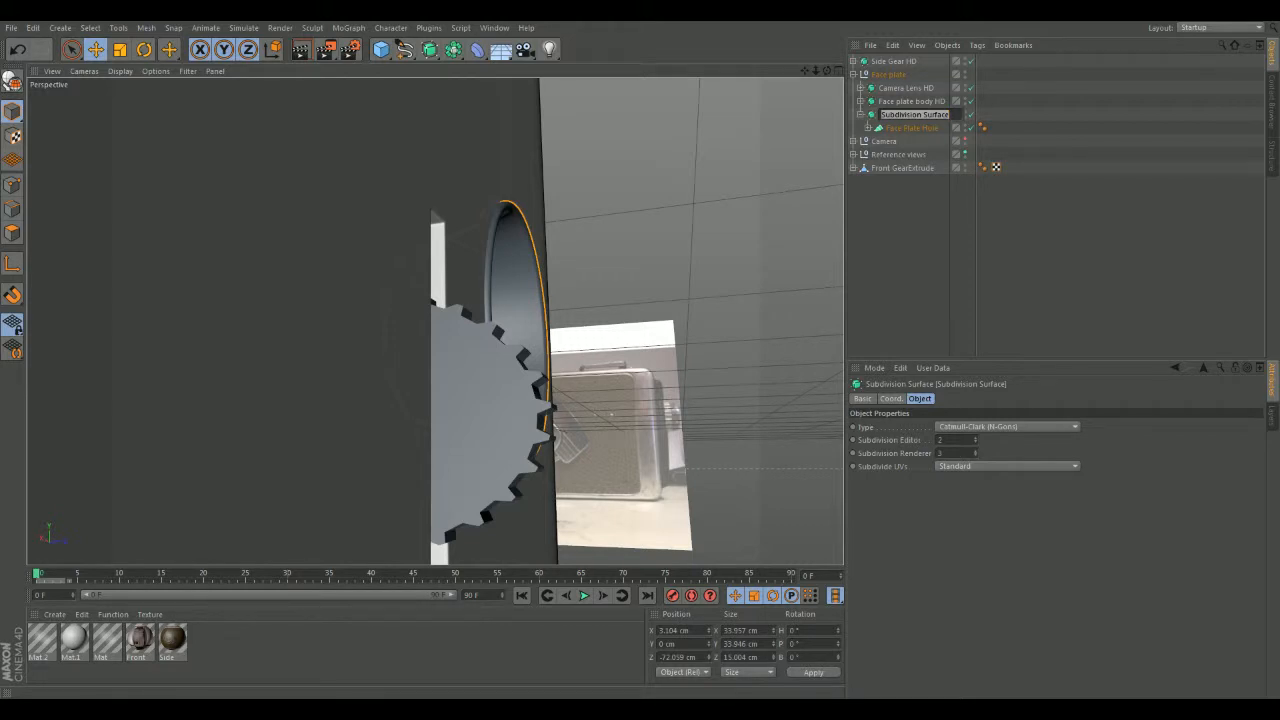
type("Fi")
key("Return")
left_click(860, 114)
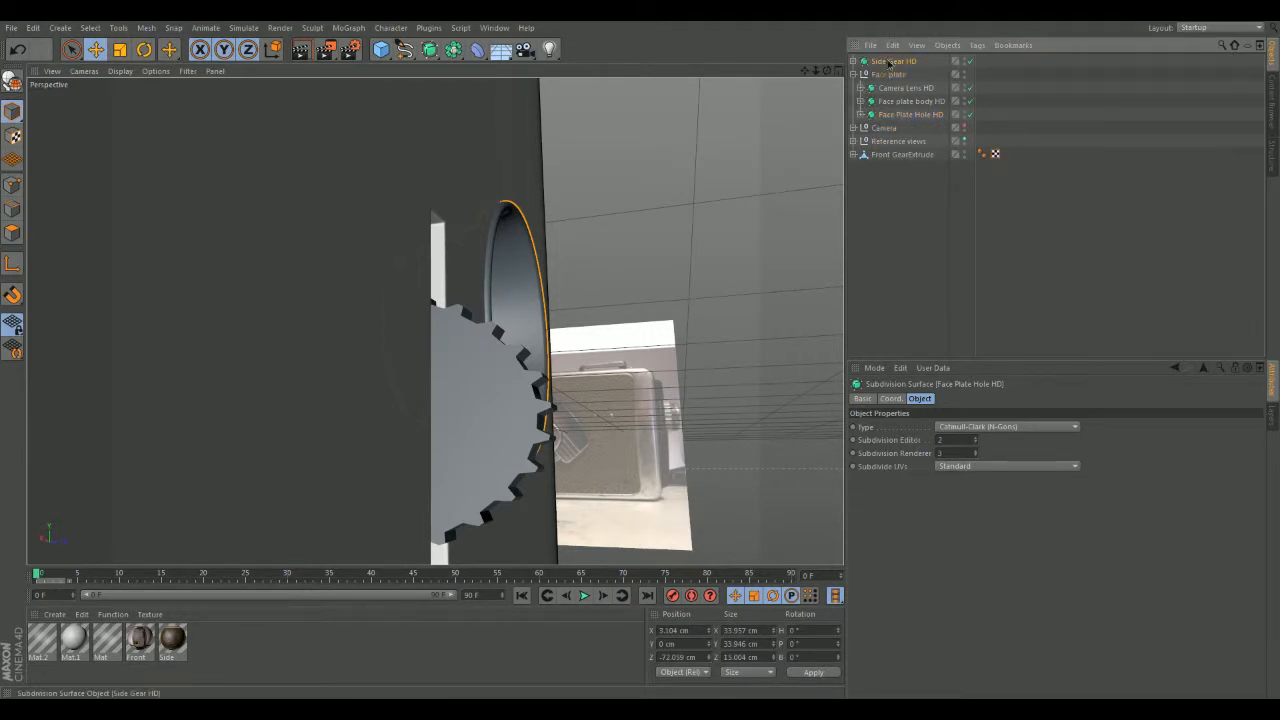
- Move Side Gear HD and Front GearExtrude into the Face plate group
left_click(887, 62)
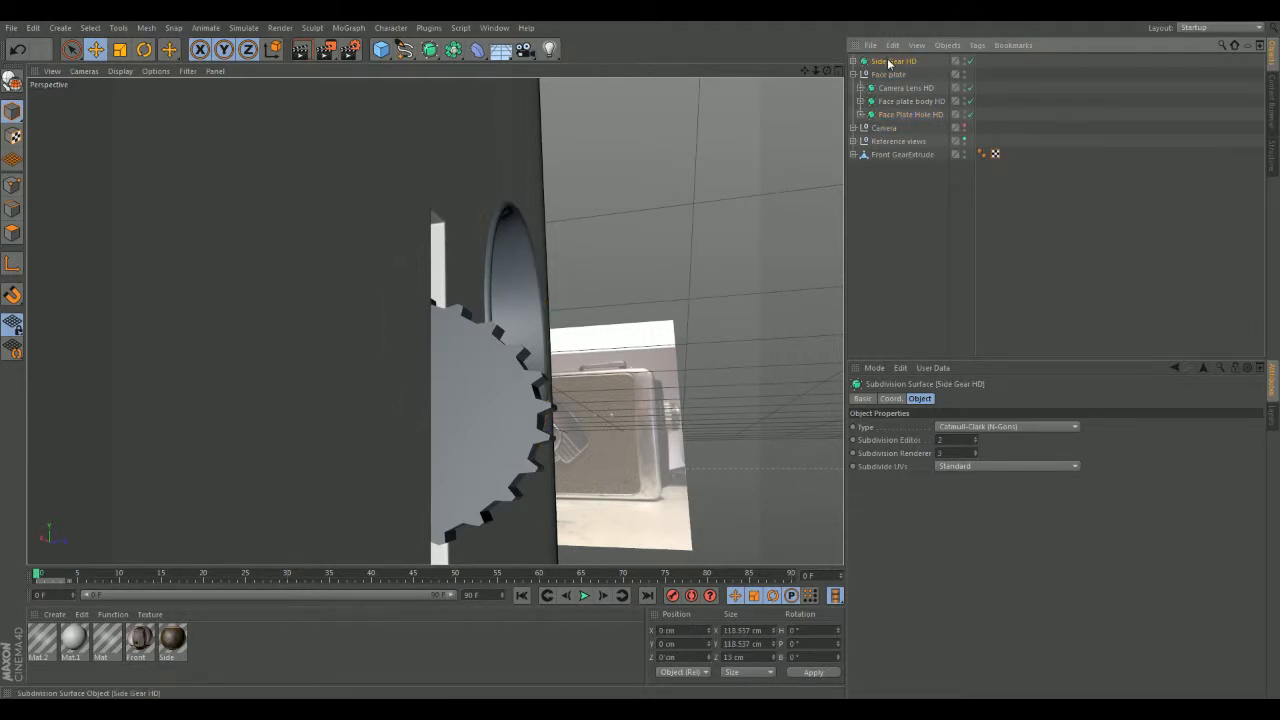
left_click_drag(887, 62, 886, 80)
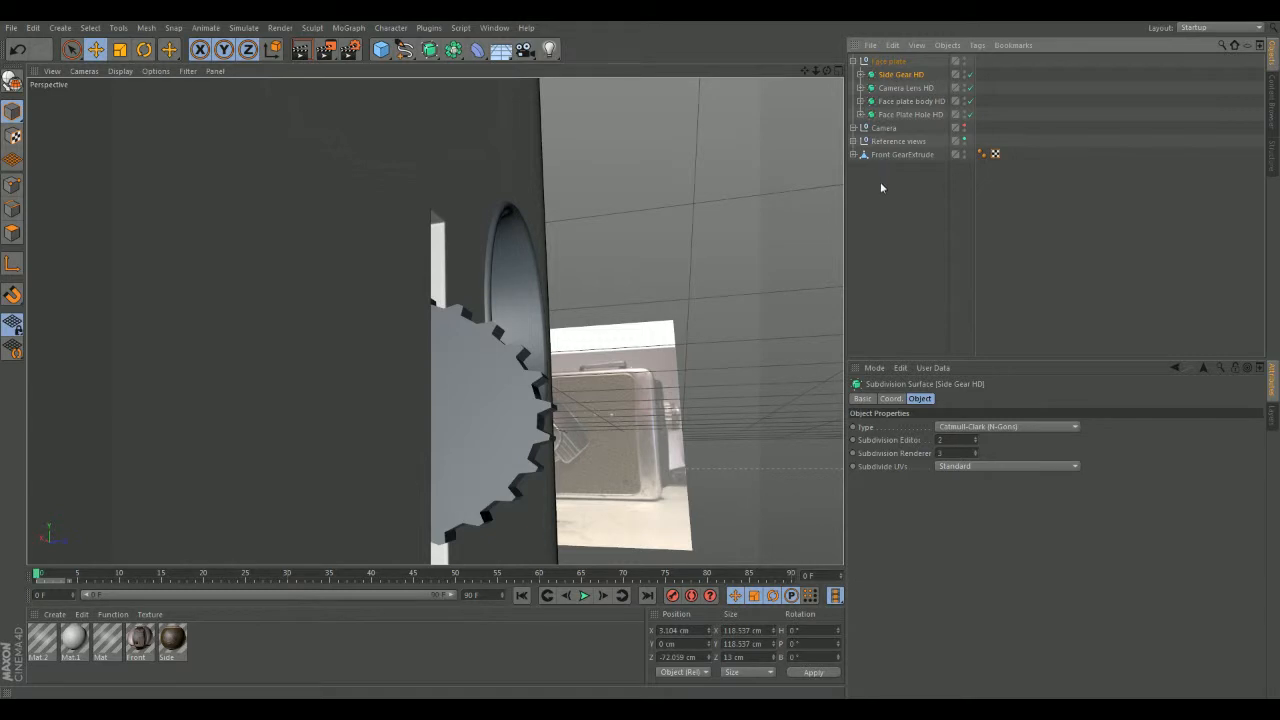
left_click_drag(889, 157, 898, 66)
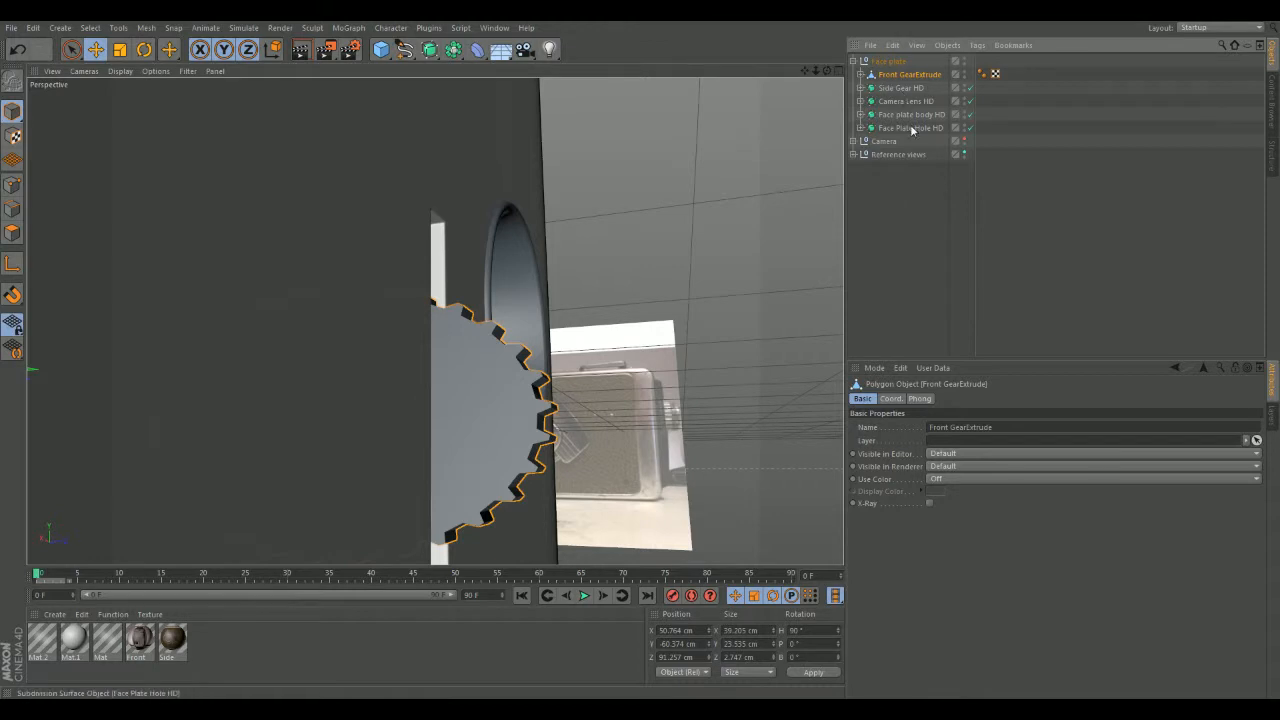
- Group Front GearExtrude and Side Gear HD inside the Face plate group and name the new null "Face Gears"
left_click(910, 90, "ctrl")
right_click(910, 90)
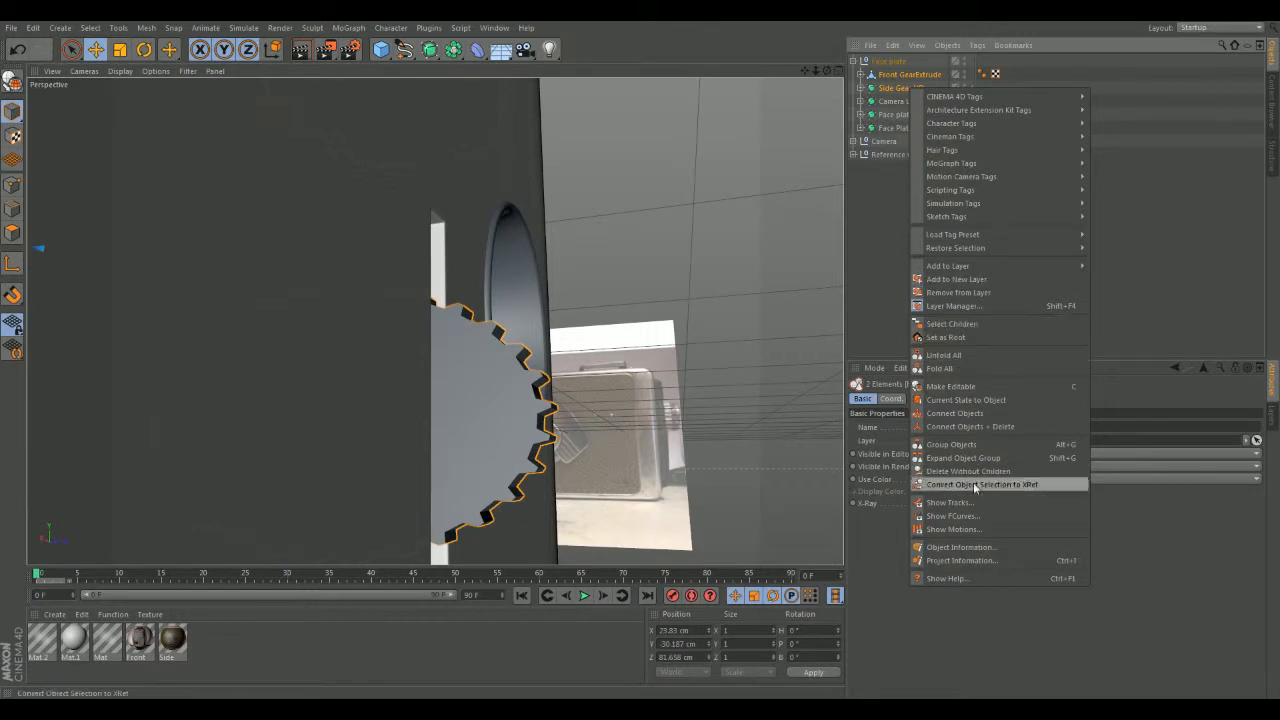
left_click(968, 442)
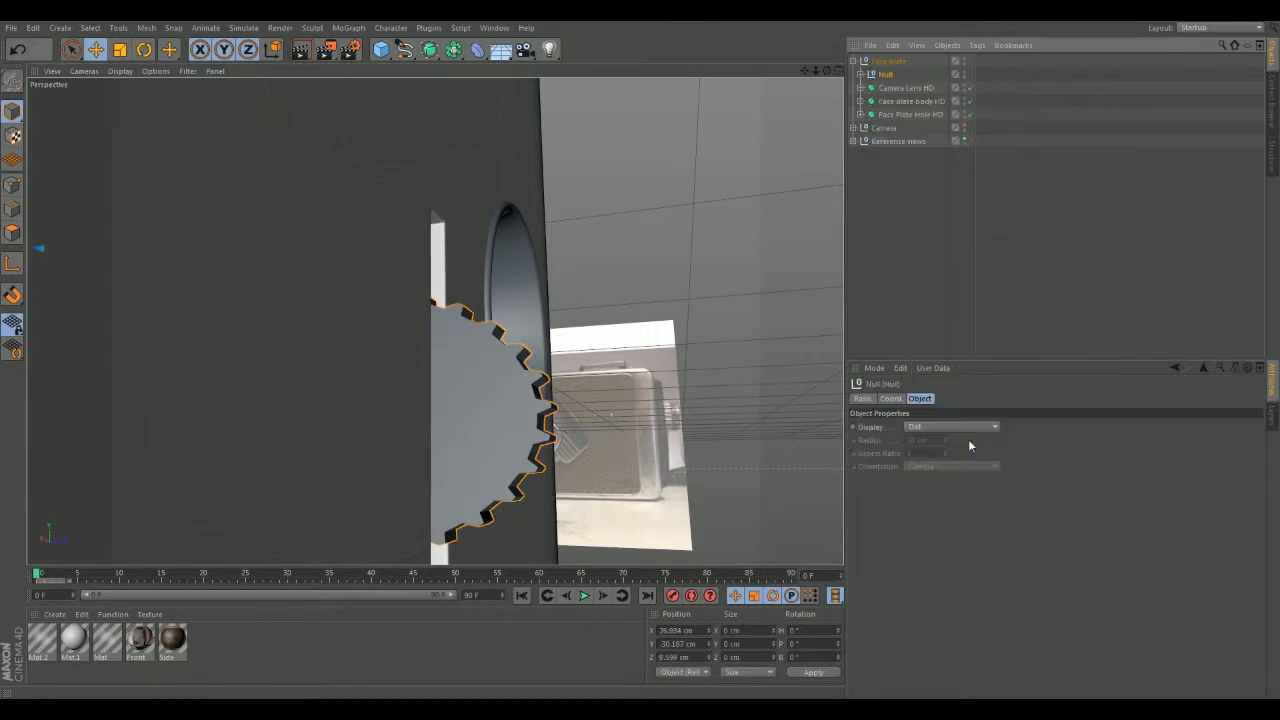
double_click(883, 75)
type("F")
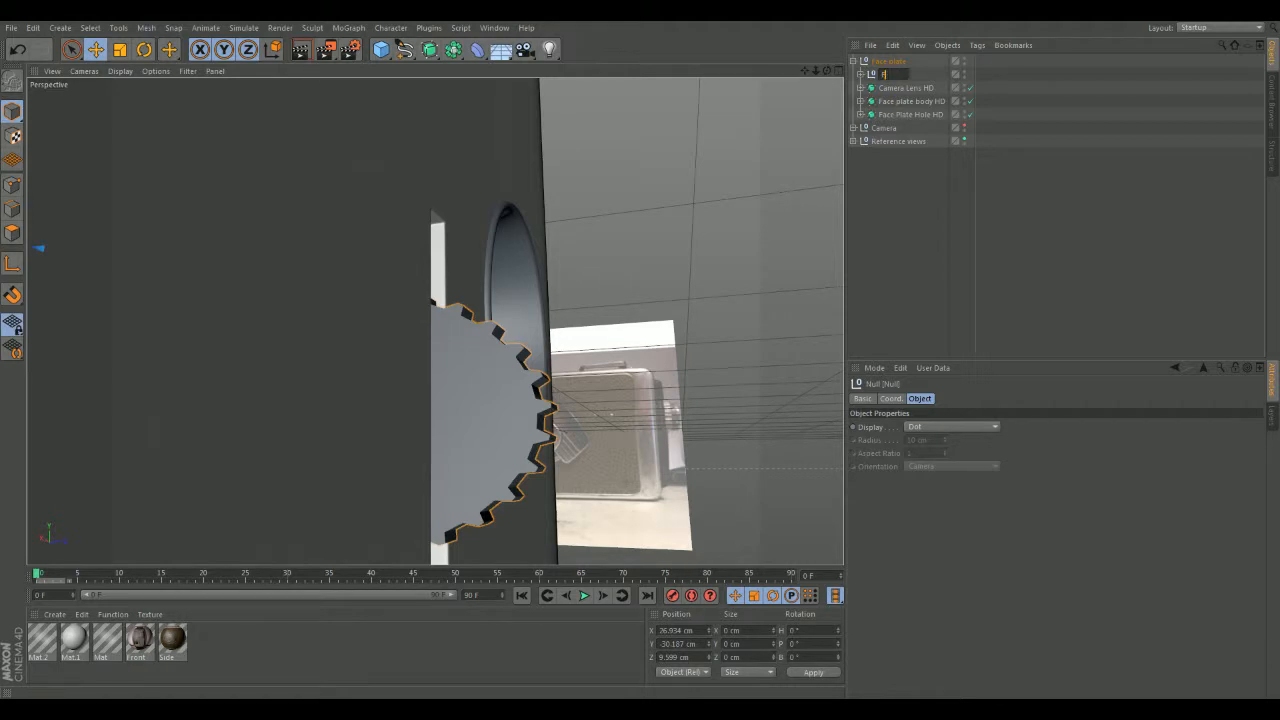
type("ace Gears")
key("Return")
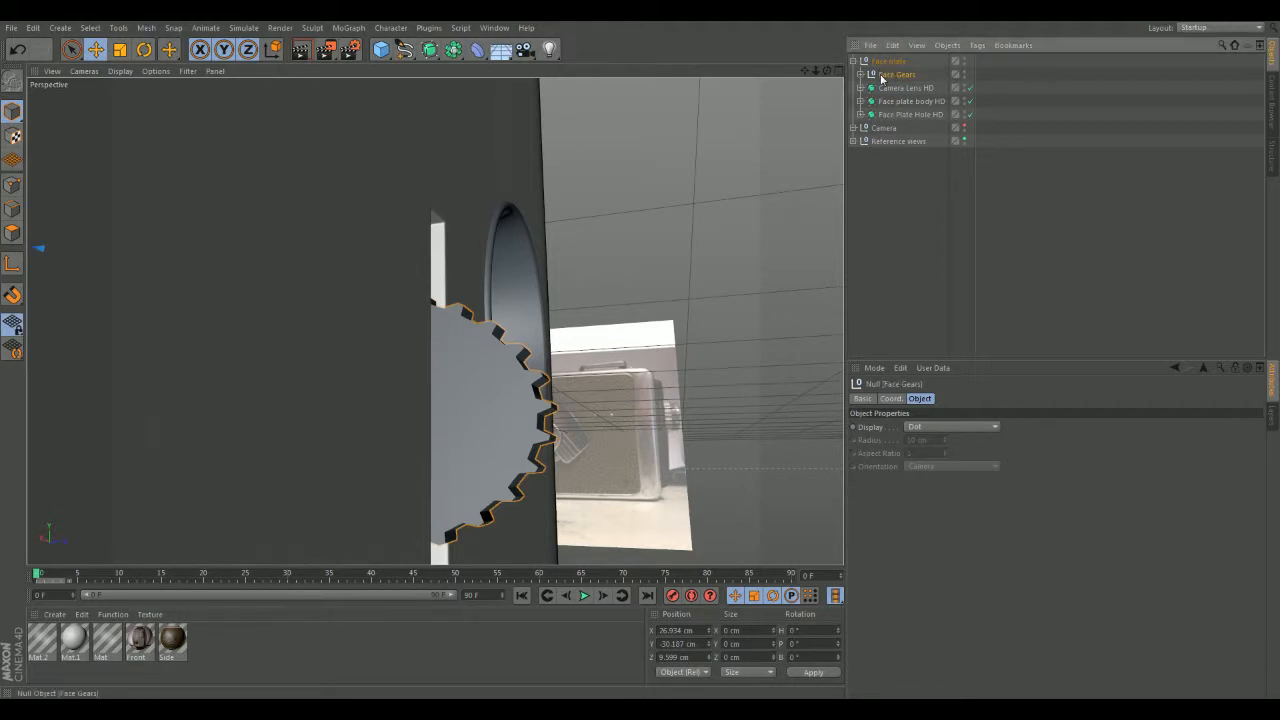
left_click(906, 187)
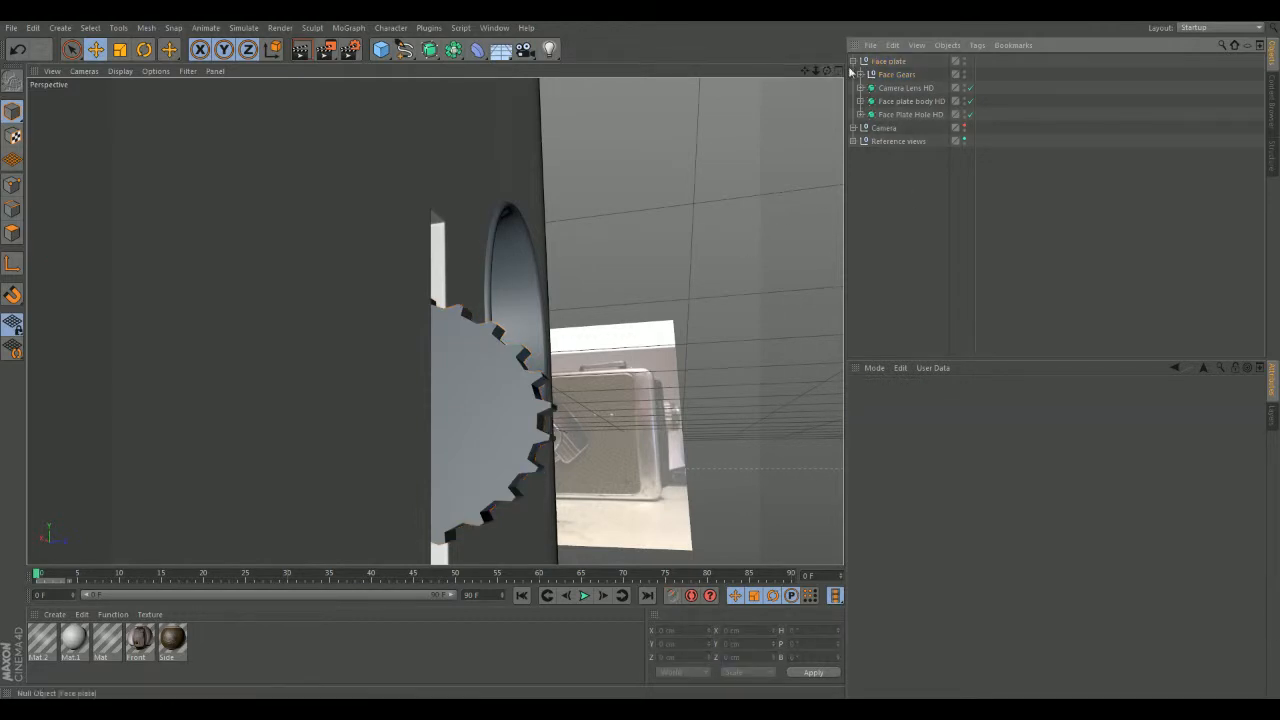
left_click(895, 62)
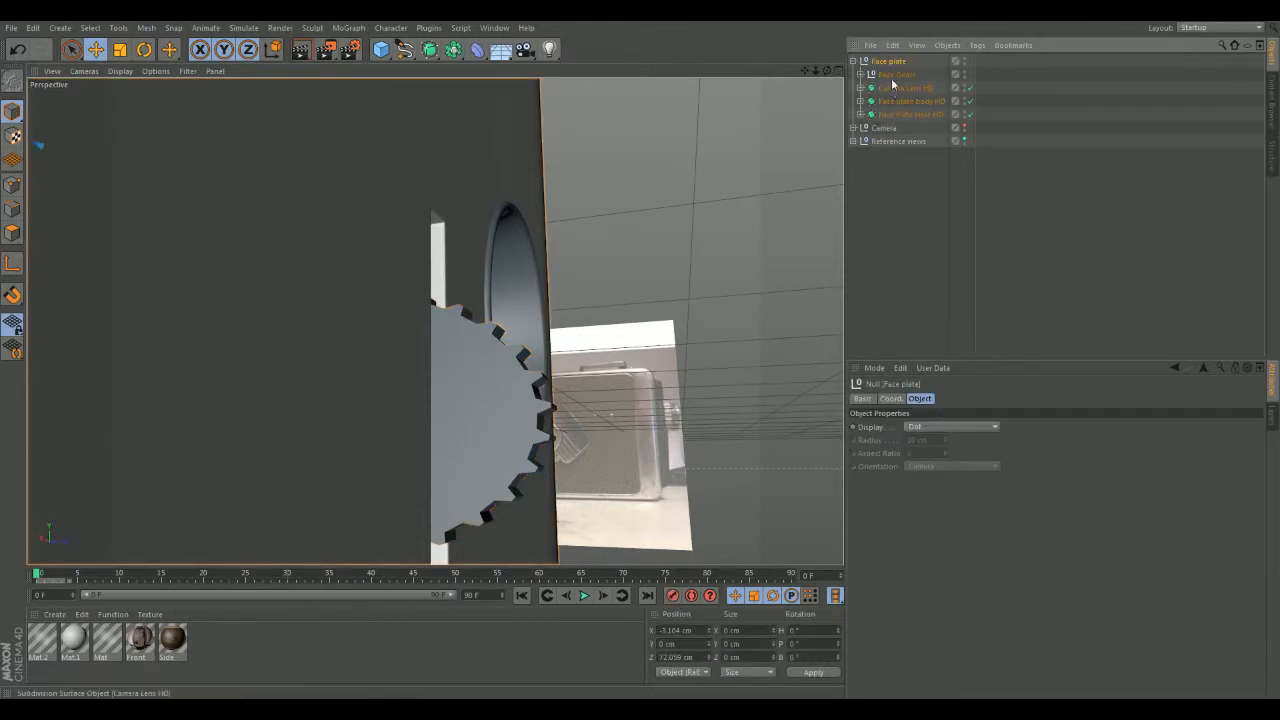
left_click(897, 101)
left_click(895, 115)
scroll(701, 160, "down", 3)
left_click(550, 196)
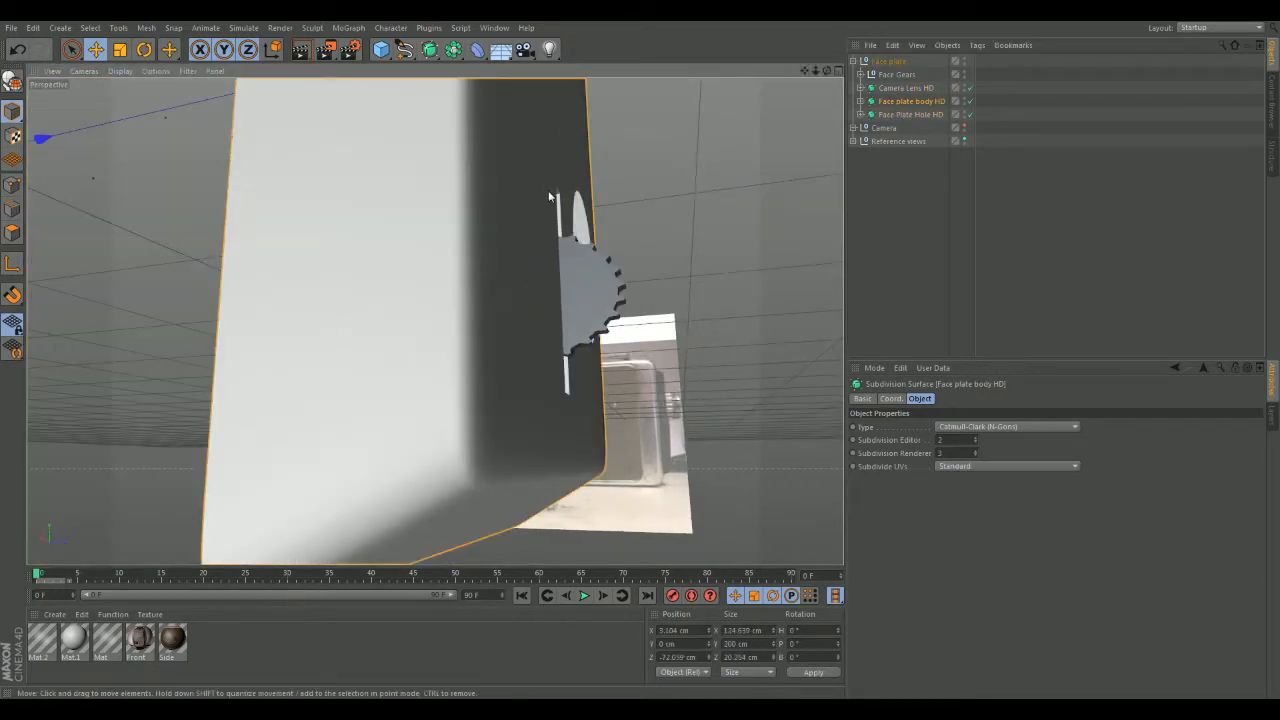
key("super")
left_click(703, 192)
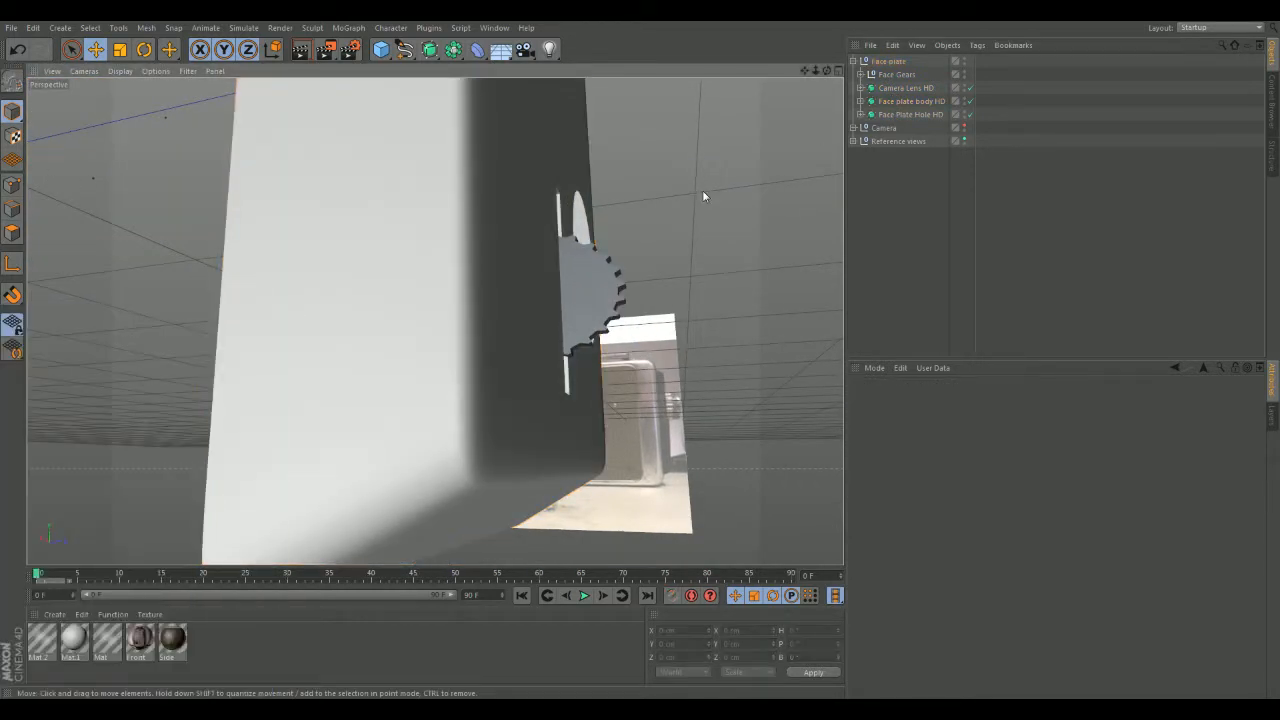
key("ctrl+z")
key("ctrl+z")
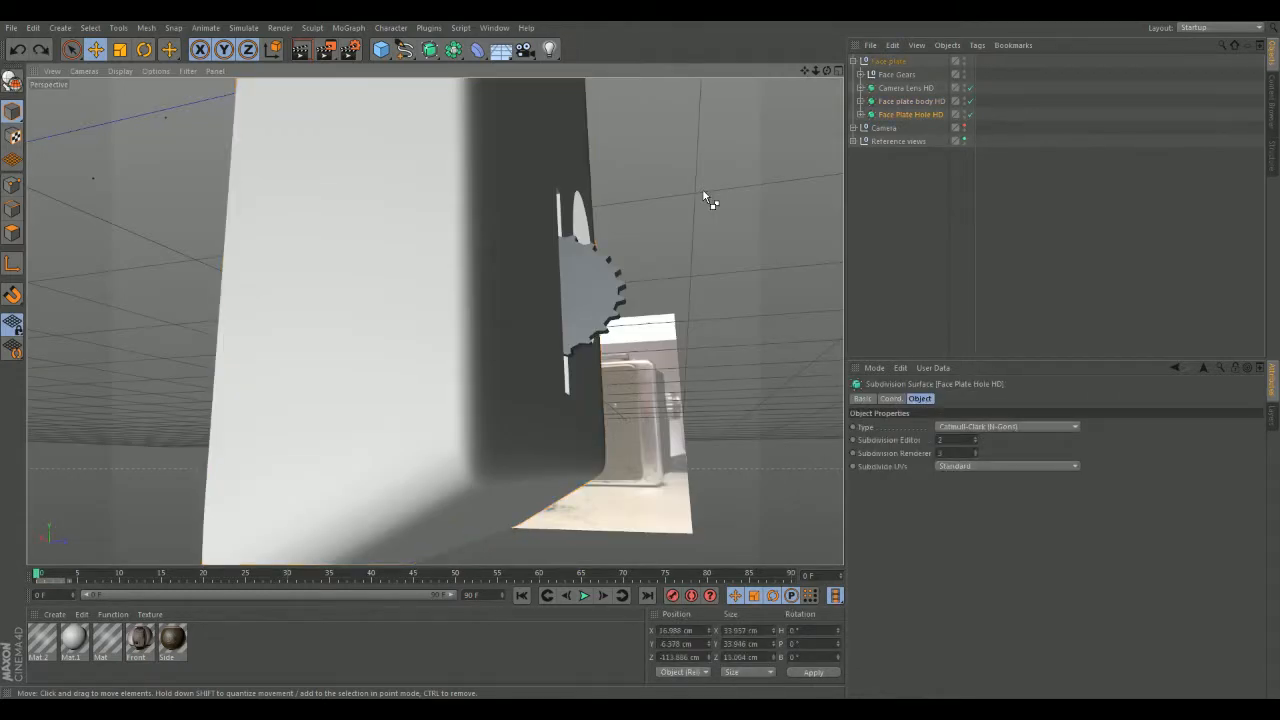
- Add a Sphere primitive to serve as the glass element of the camera lens
left_click_drag(737, 187, 720, 149, "alt")
middle_click_drag(720, 149, 602, 287, "alt")
left_click_drag(602, 288, 758, 293, "alt")
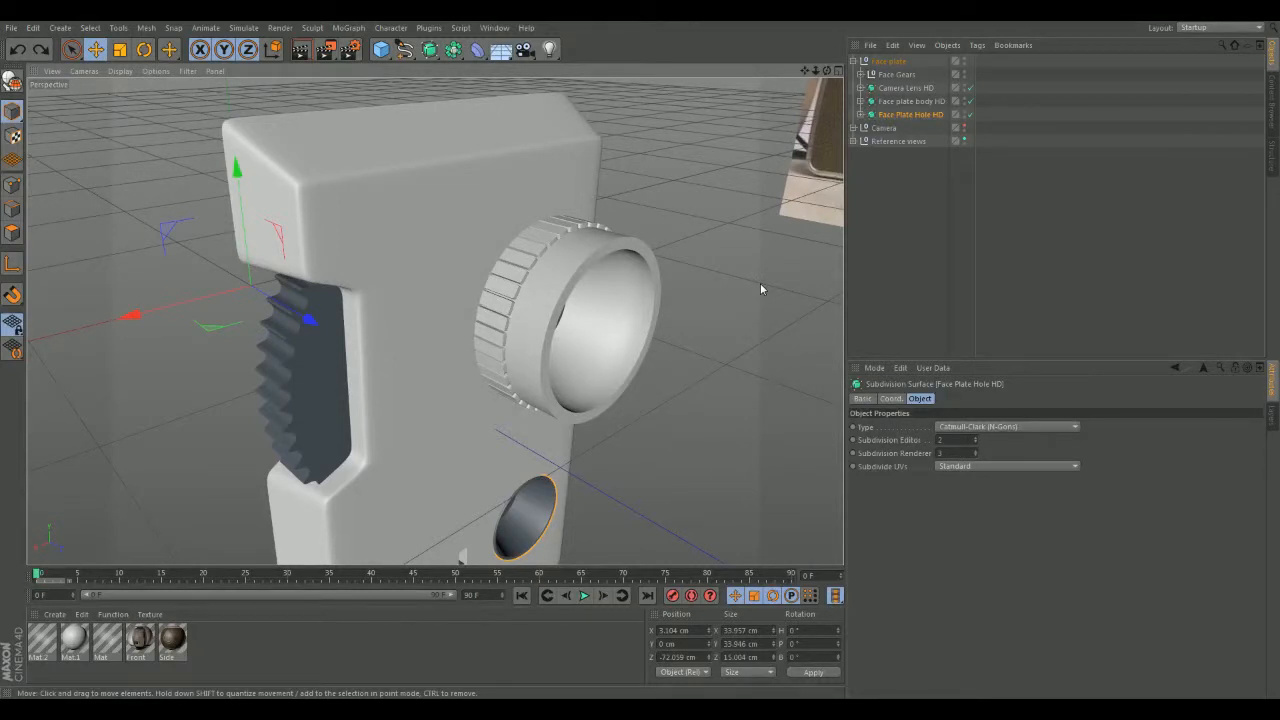
left_click_drag(760, 283, 594, 374, "alt")
left_click_drag(500, 307, 194, 251, "alt")
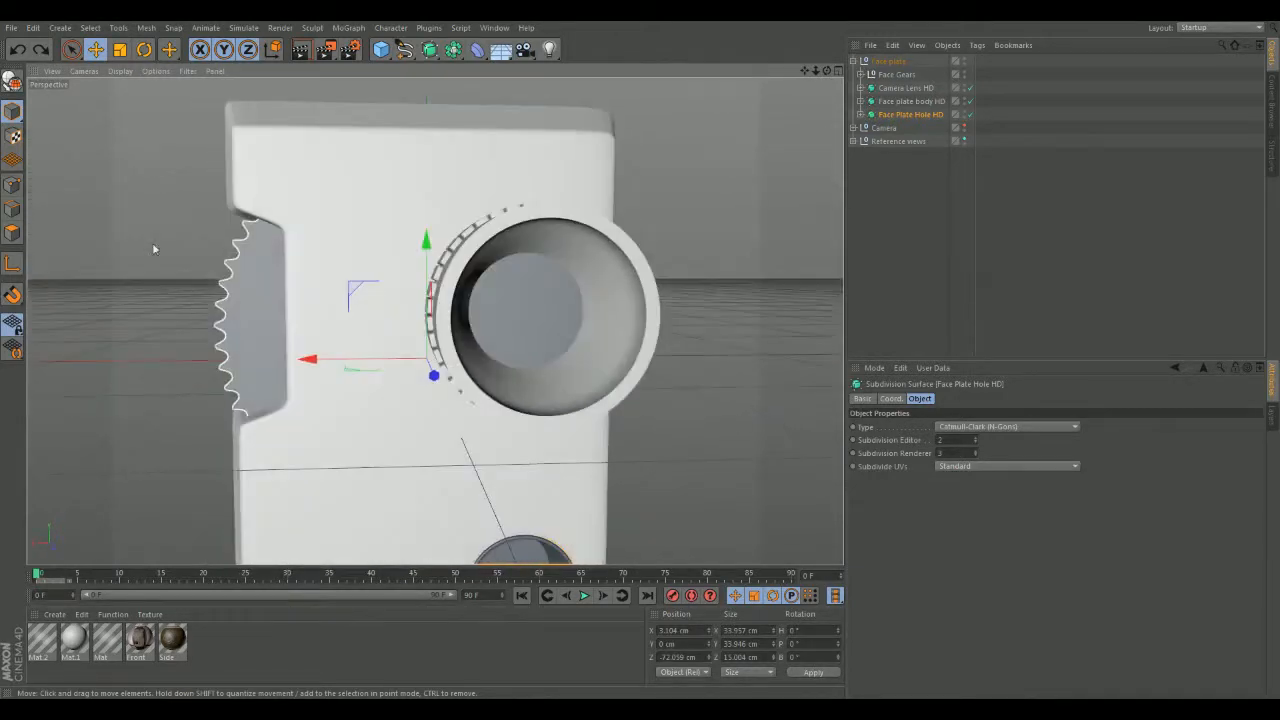
left_click(381, 49)
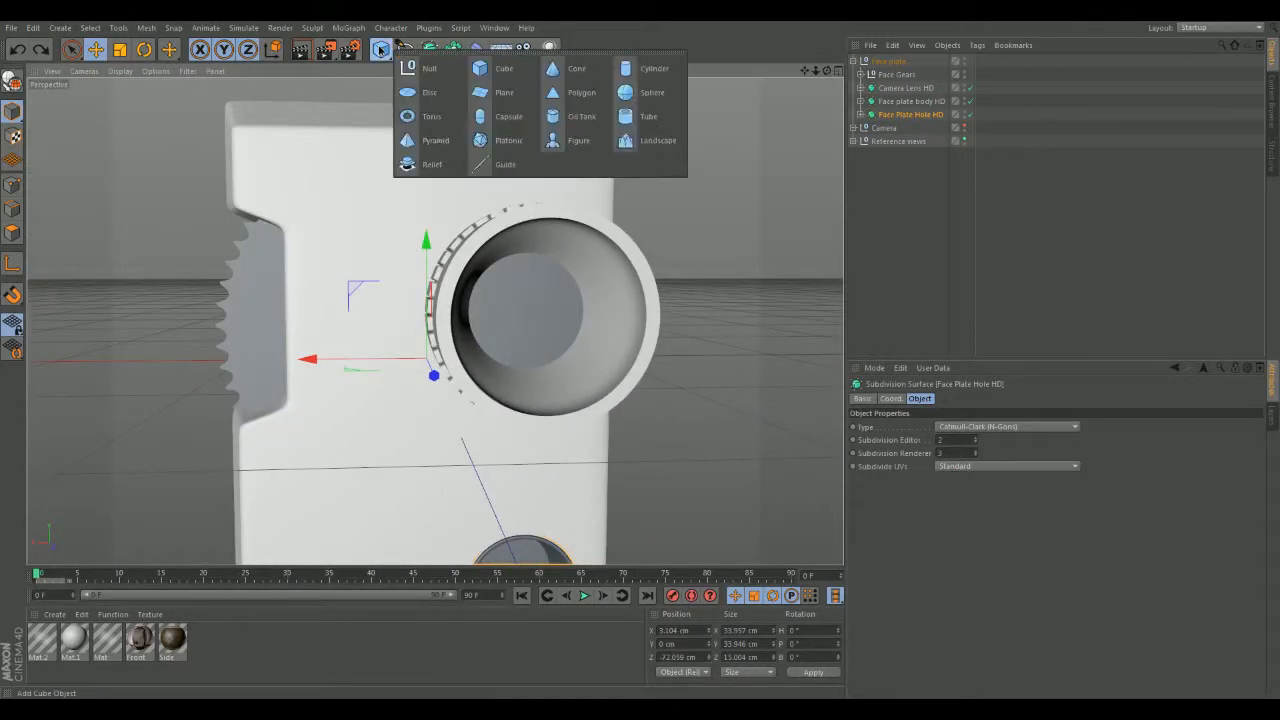
left_click(645, 92)
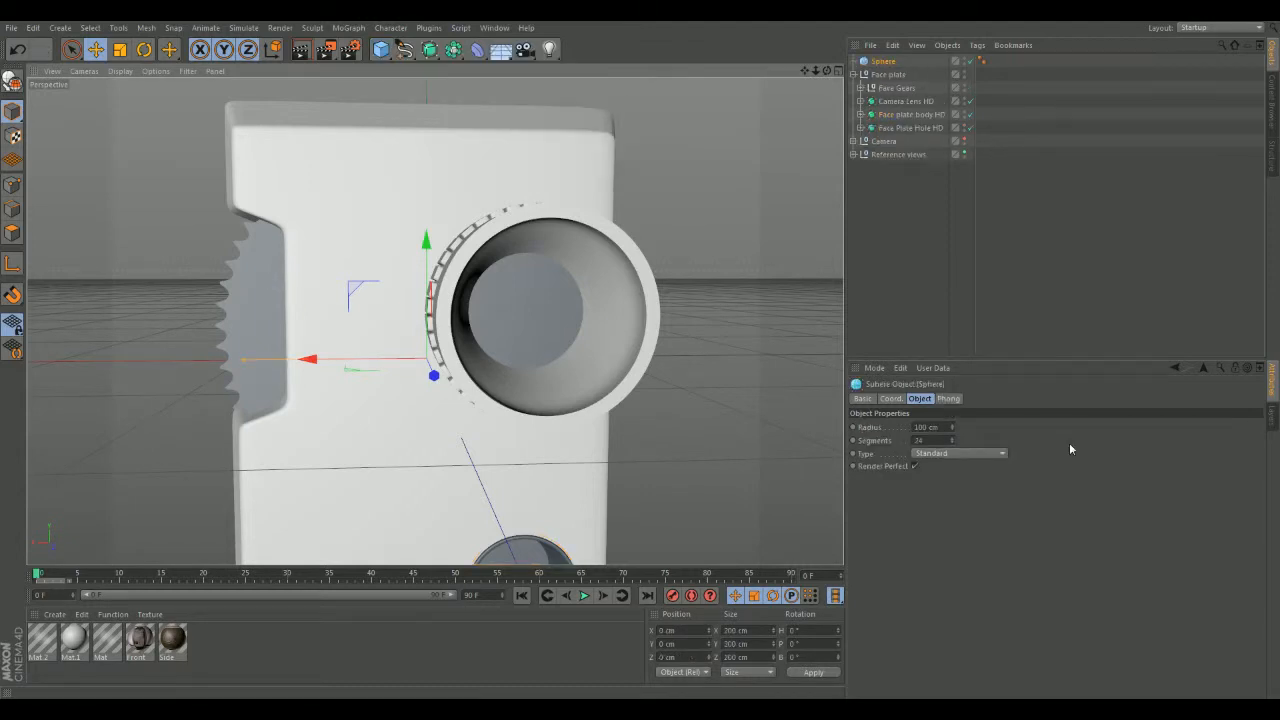
- Set the sphere's type to Hemisphere
left_click_drag(700, 397, 794, 357, "alt")
left_click(948, 399)
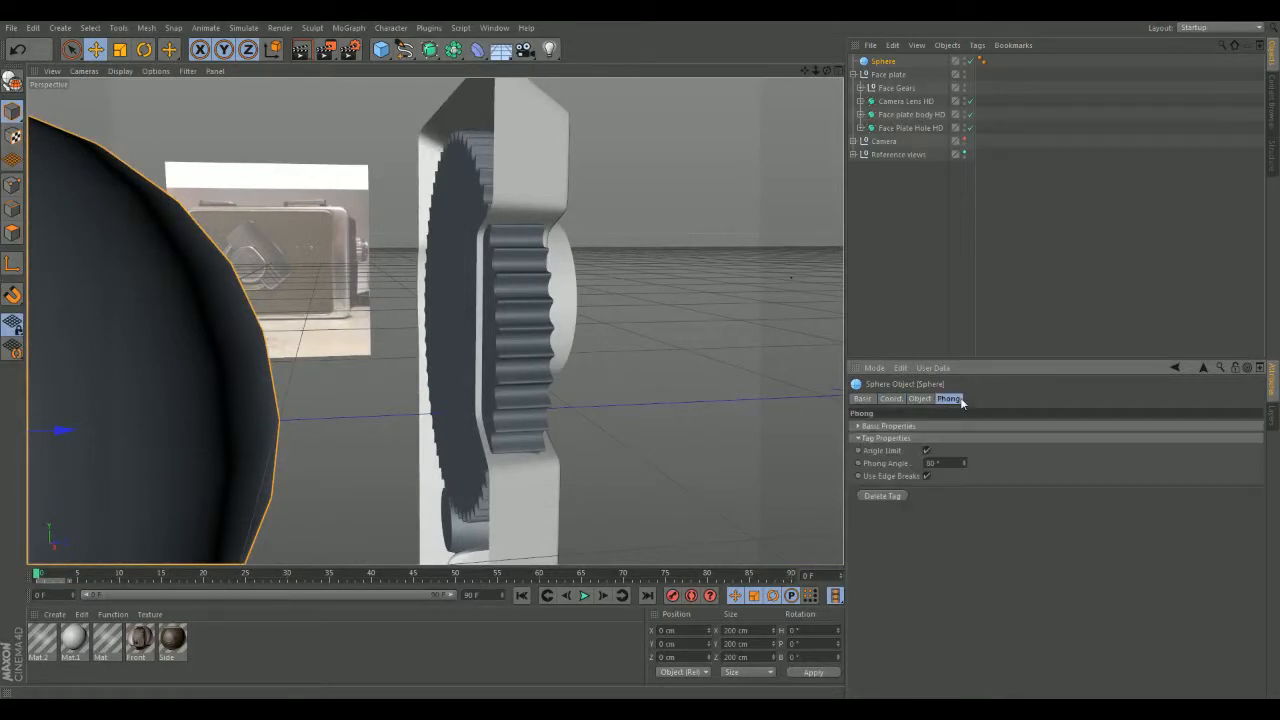
left_click(890, 399)
left_click(918, 399)
left_click(932, 455)
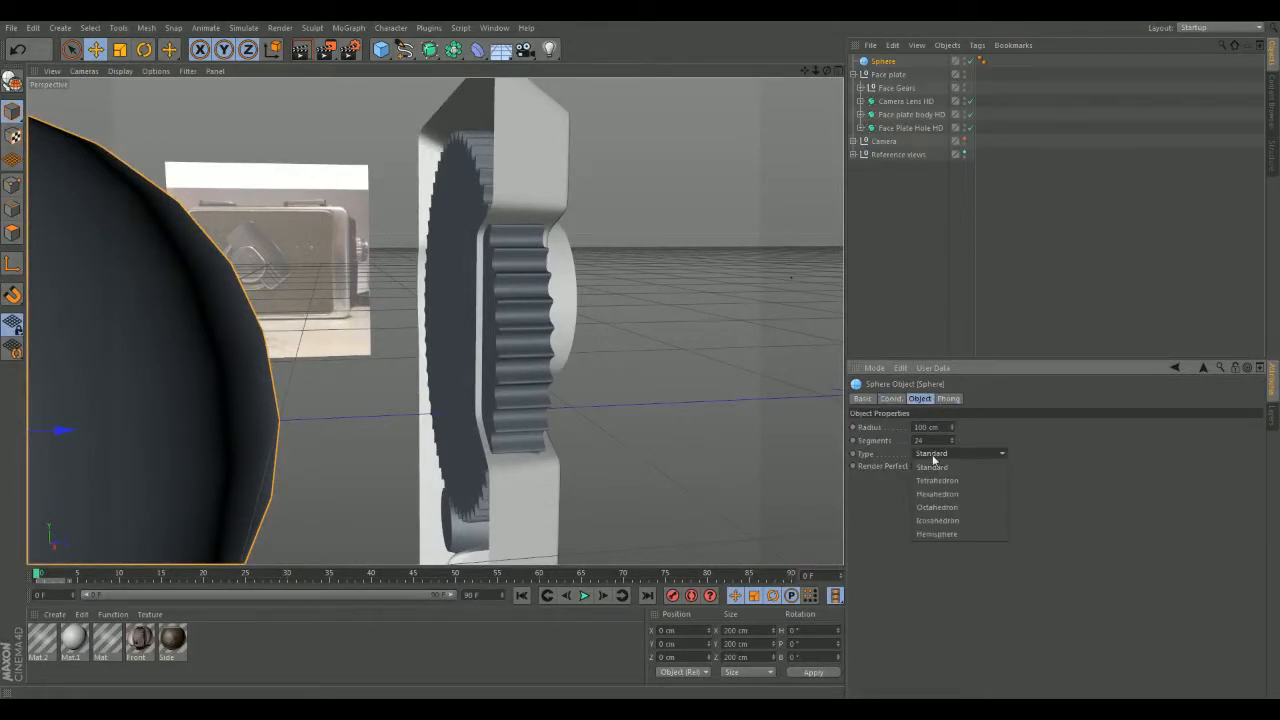
left_click(958, 532)
left_click_drag(700, 370, 304, 207, "alt")
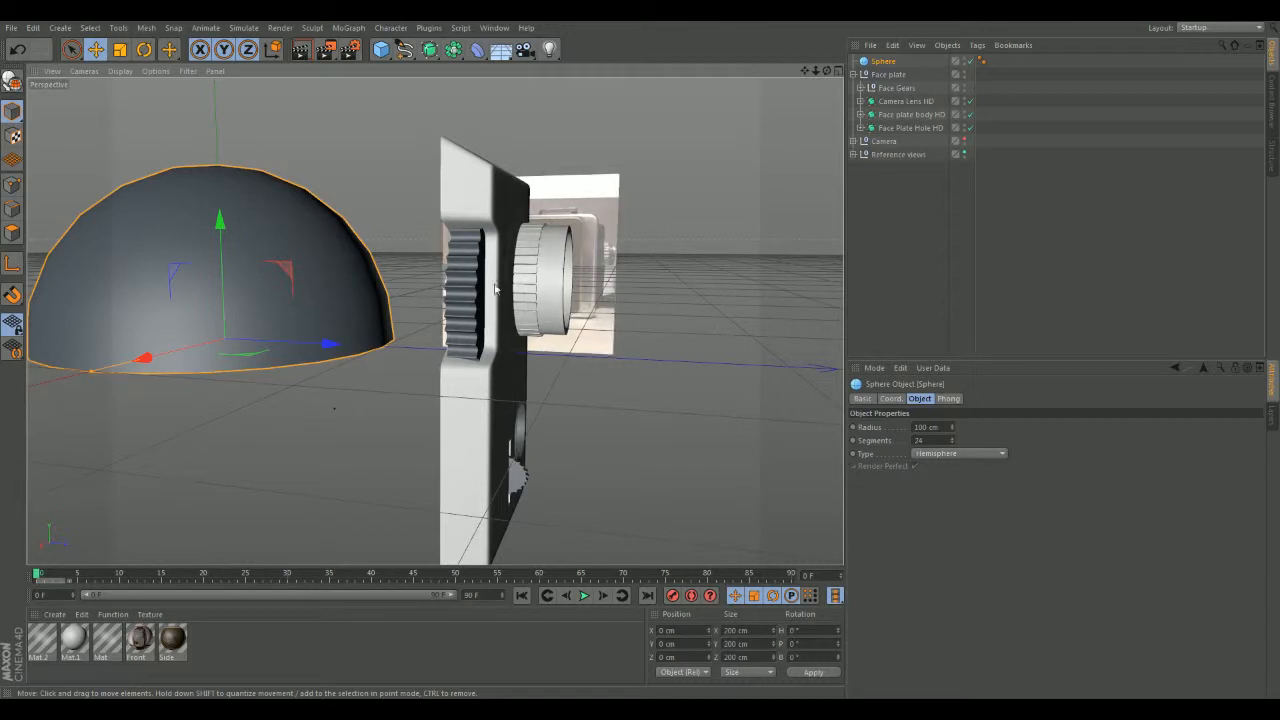
- Display the viewport in Gouraud Shading (Lines) and set the hemisphere's segments to 15
left_click(120, 71)
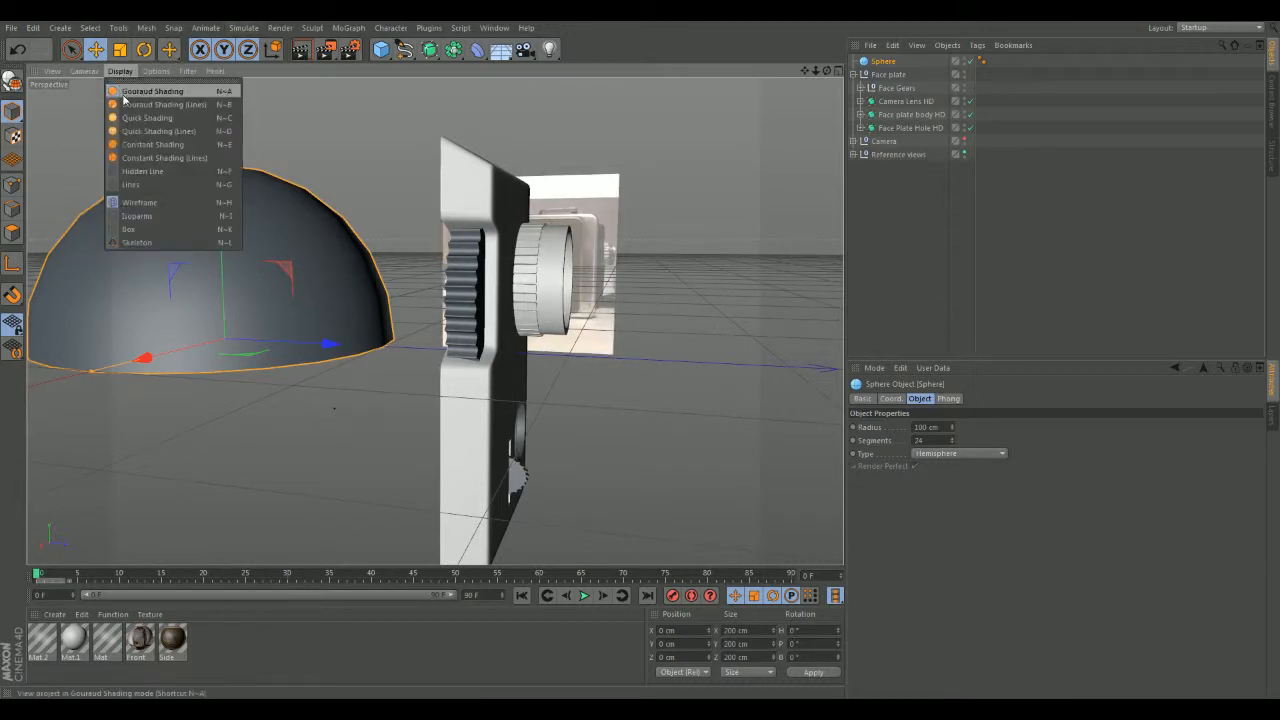
left_click(150, 97)
left_click_drag(290, 181, 225, 205, "alt")
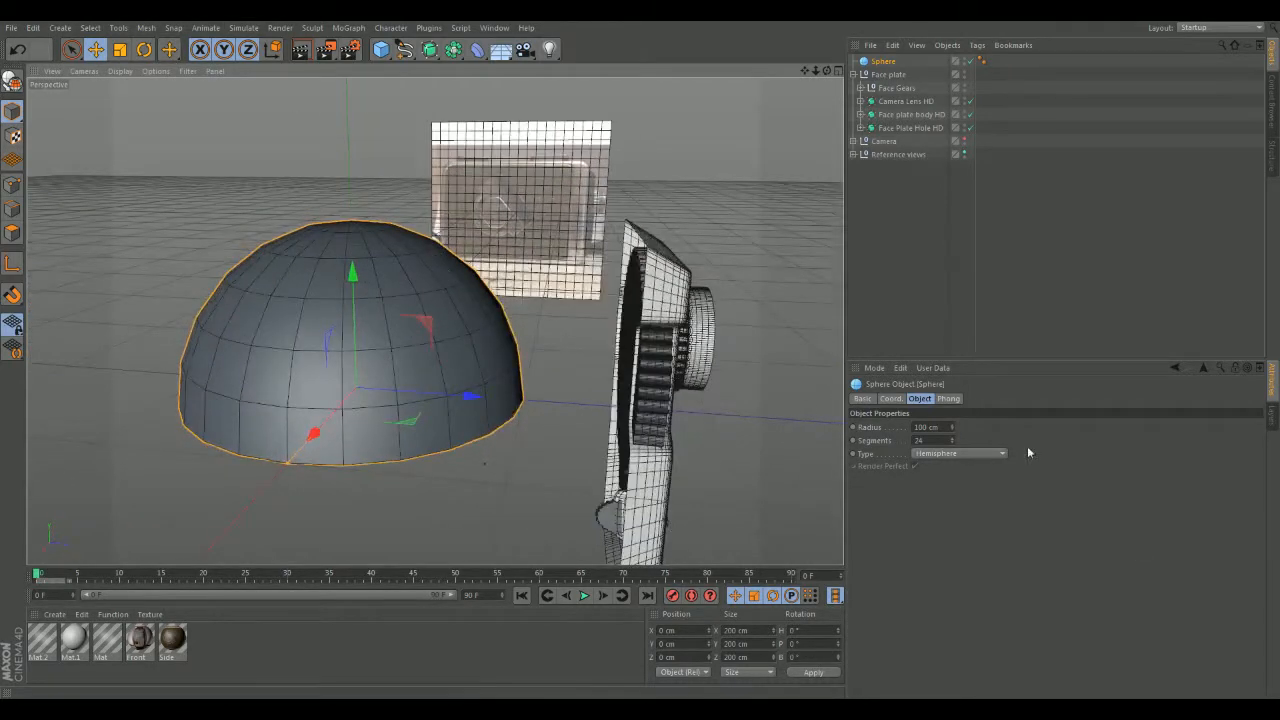
left_click_drag(954, 442, 934, 442)
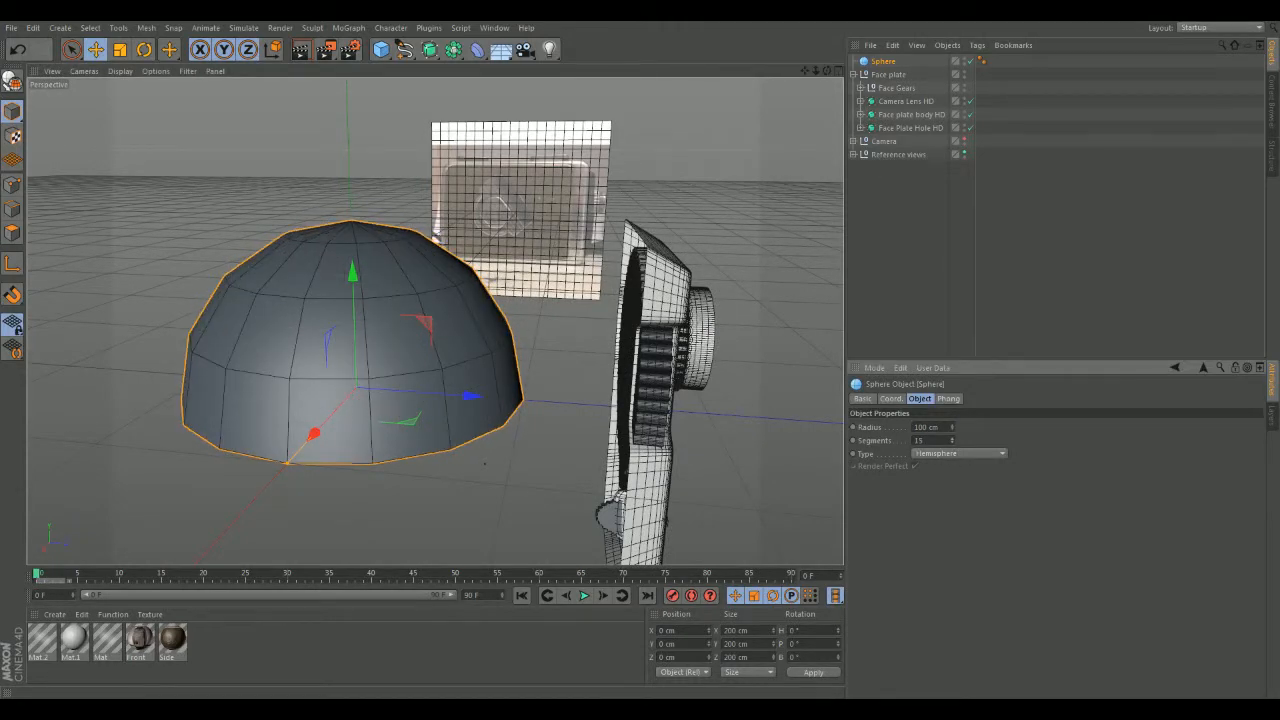
- Scale the hemisphere down uniformly to a size of about 21 cm
left_click(119, 49)
left_click_drag(412, 430, 281, 457)
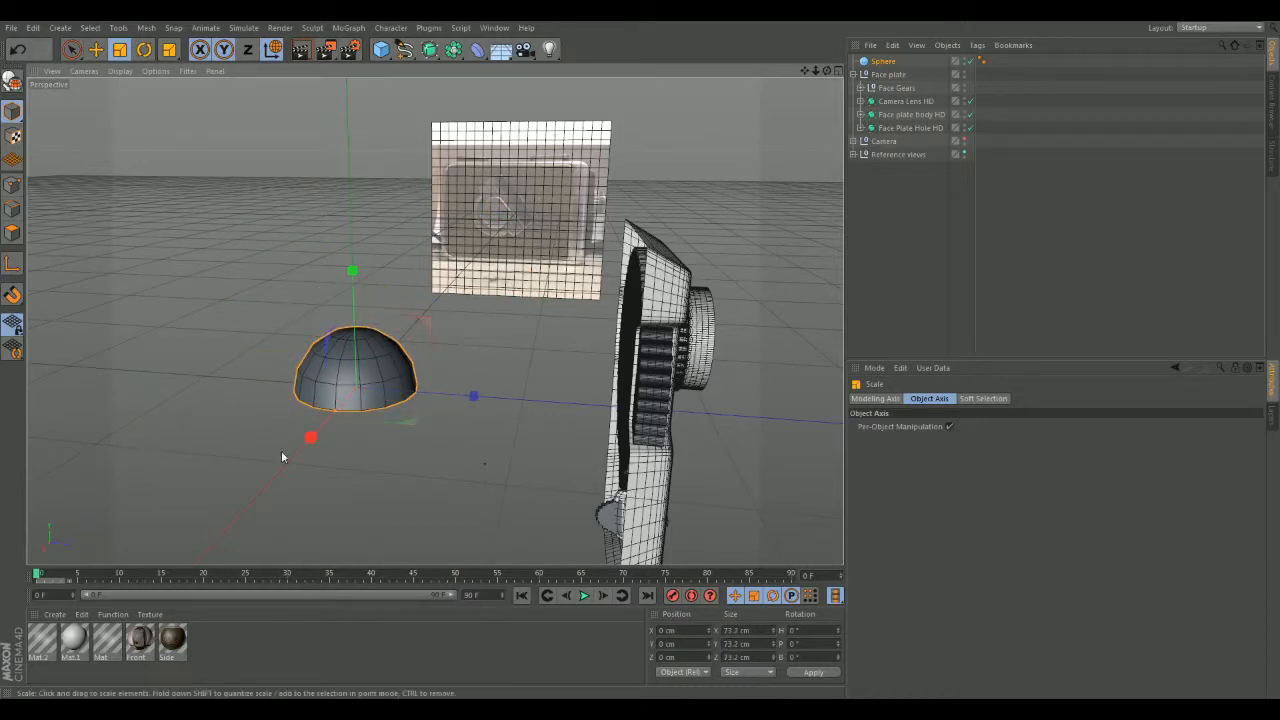
left_click(429, 320)
left_click(399, 347)
left_click_drag(407, 333, 296, 434)
scroll(312, 432, "up", 4)
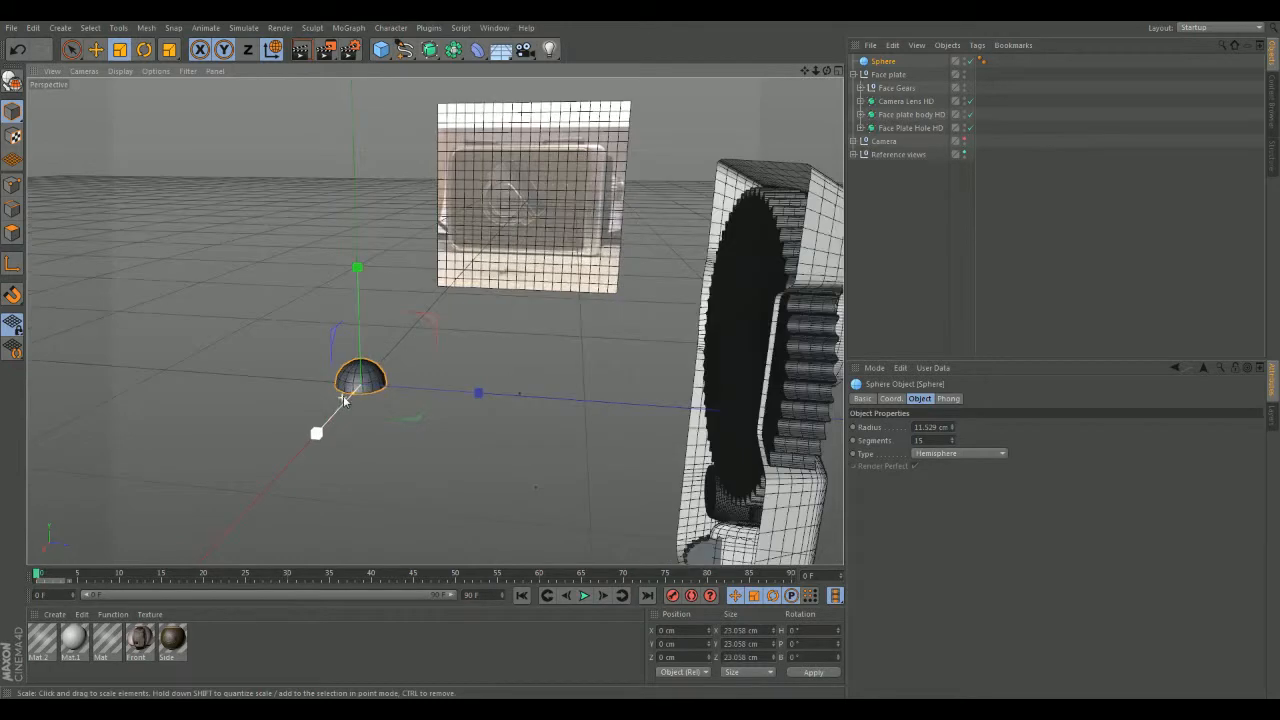
left_click_drag(444, 311, 414, 346)
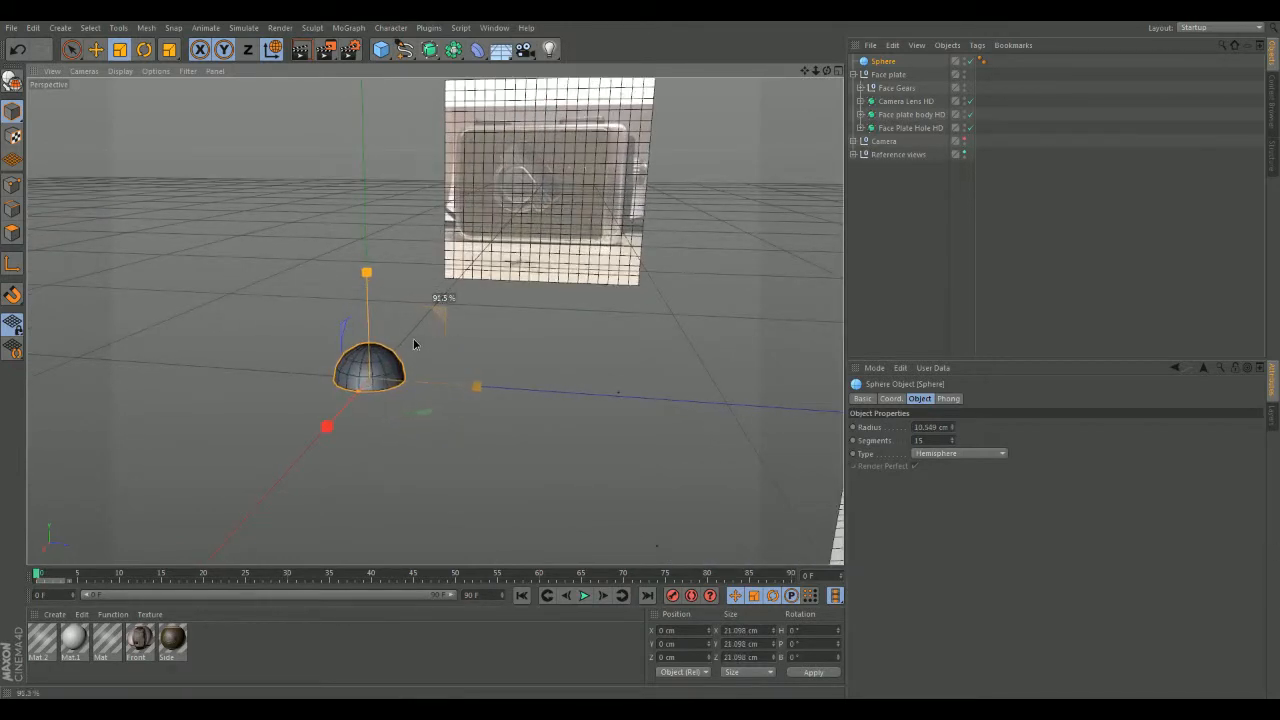
- Rotate the hemisphere to a pitch of -90° and move it inside the camera lens barrel, to about X -18.8, Y 33.8, Z 170.4 cm
left_click(140, 55)
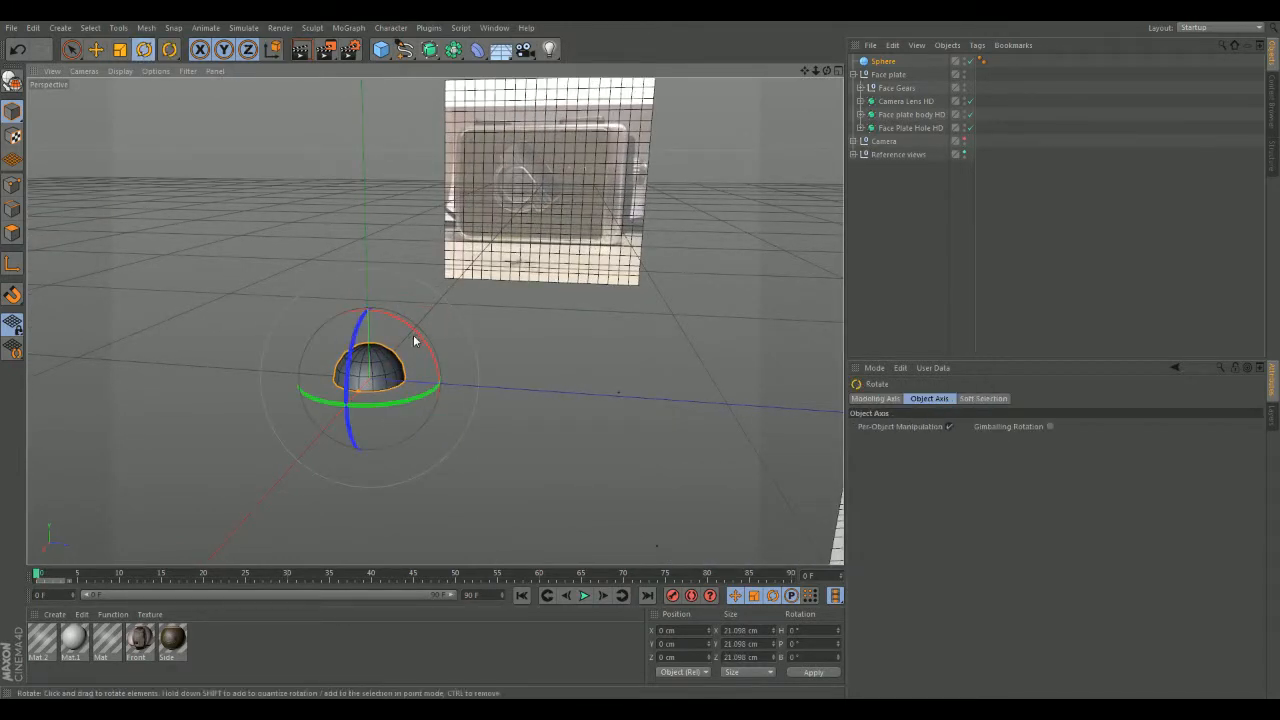
left_click_drag(417, 338, 429, 424)
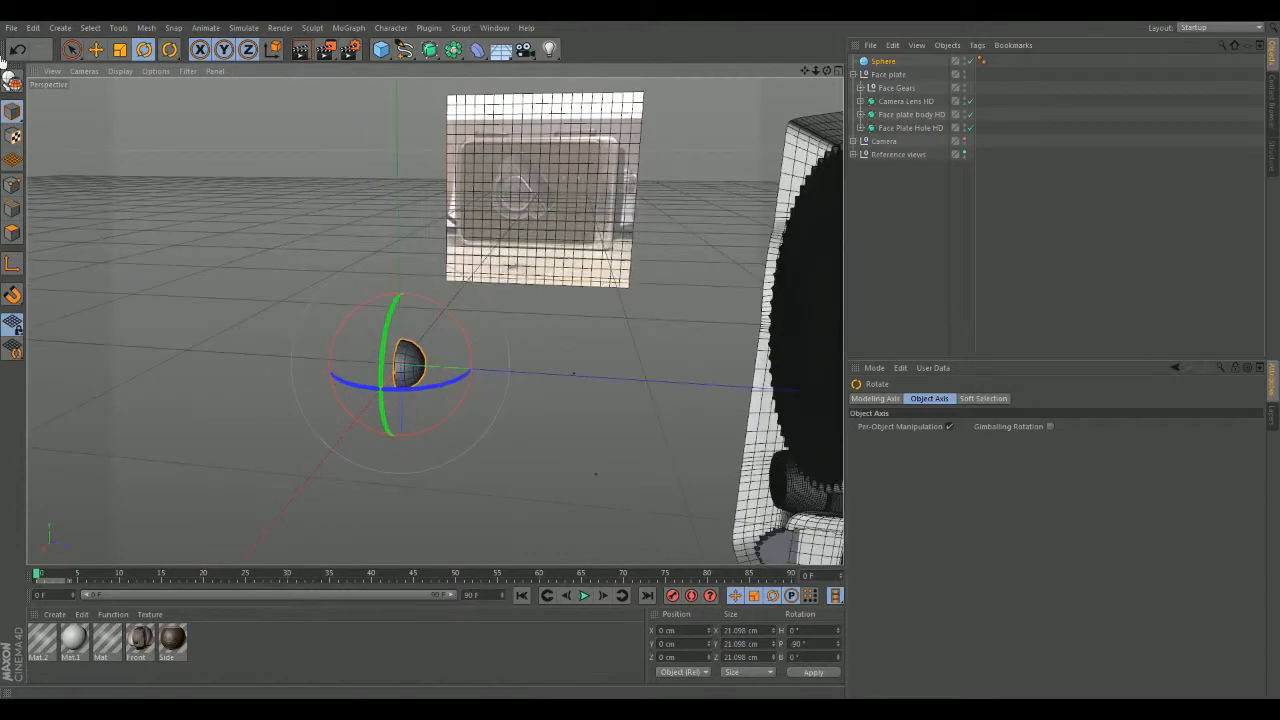
key("e")
left_click_drag(521, 371, 900, 414)
left_click_drag(471, 303, 340, 419, "alt")
left_click_drag(460, 527, 468, 434)
left_click_drag(466, 413, 505, 387, "alt")
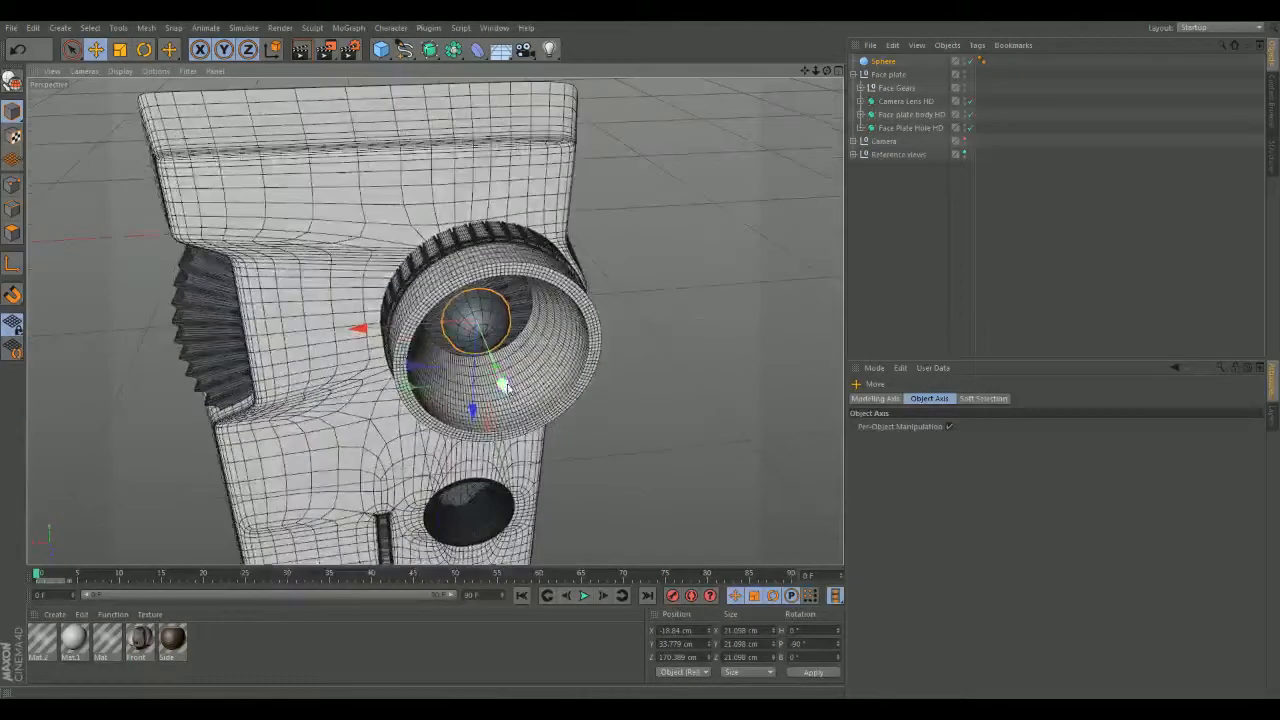
- Enlarge the hemisphere to about 37.3 cm and centre it in the lens opening at about X -18.5, Y 36.6 cm
key("t")
key("w")
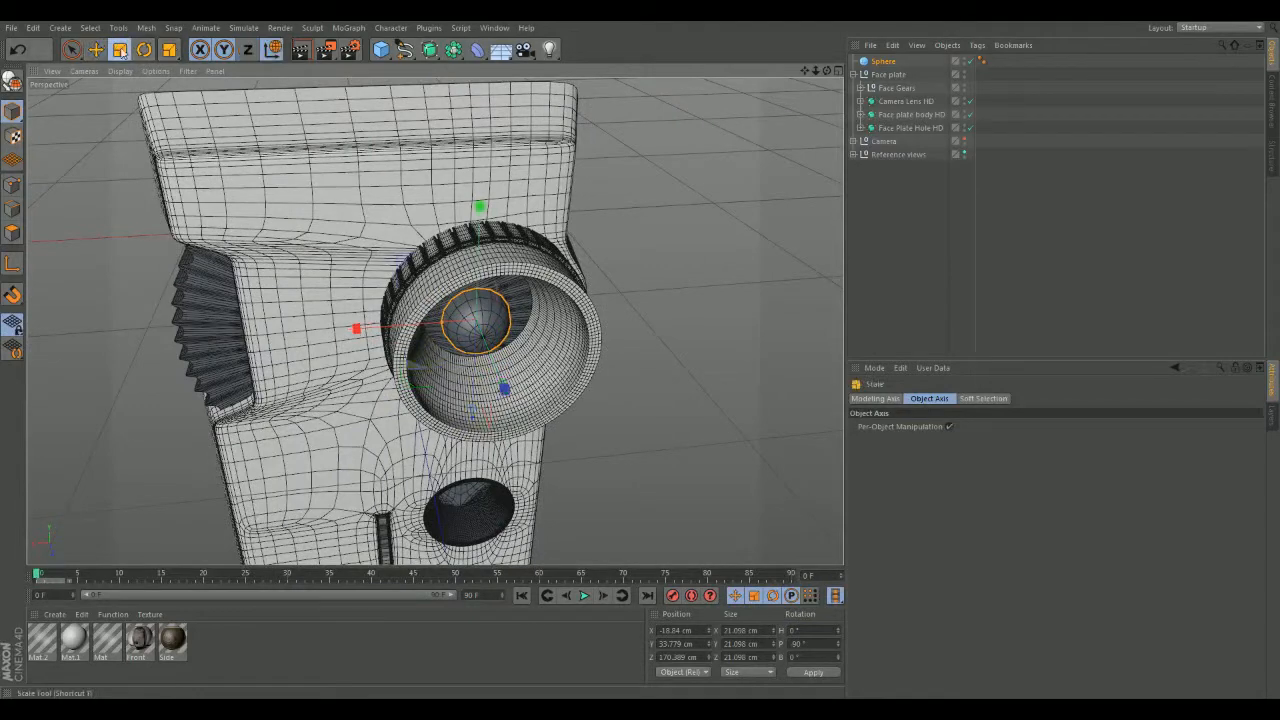
left_click_drag(486, 341, 416, 244)
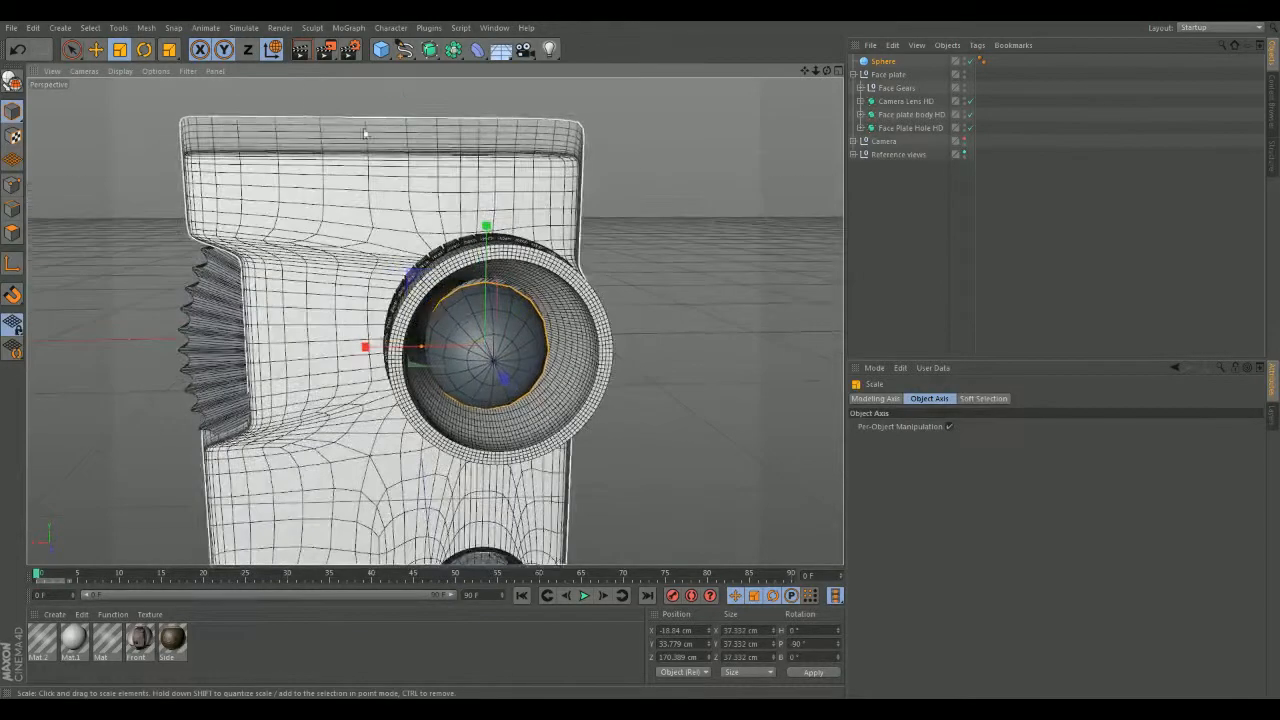
left_click(95, 49)
left_click_drag(486, 446, 486, 449)
left_click_drag(377, 348, 335, 292)
left_click_drag(418, 370, 411, 369)
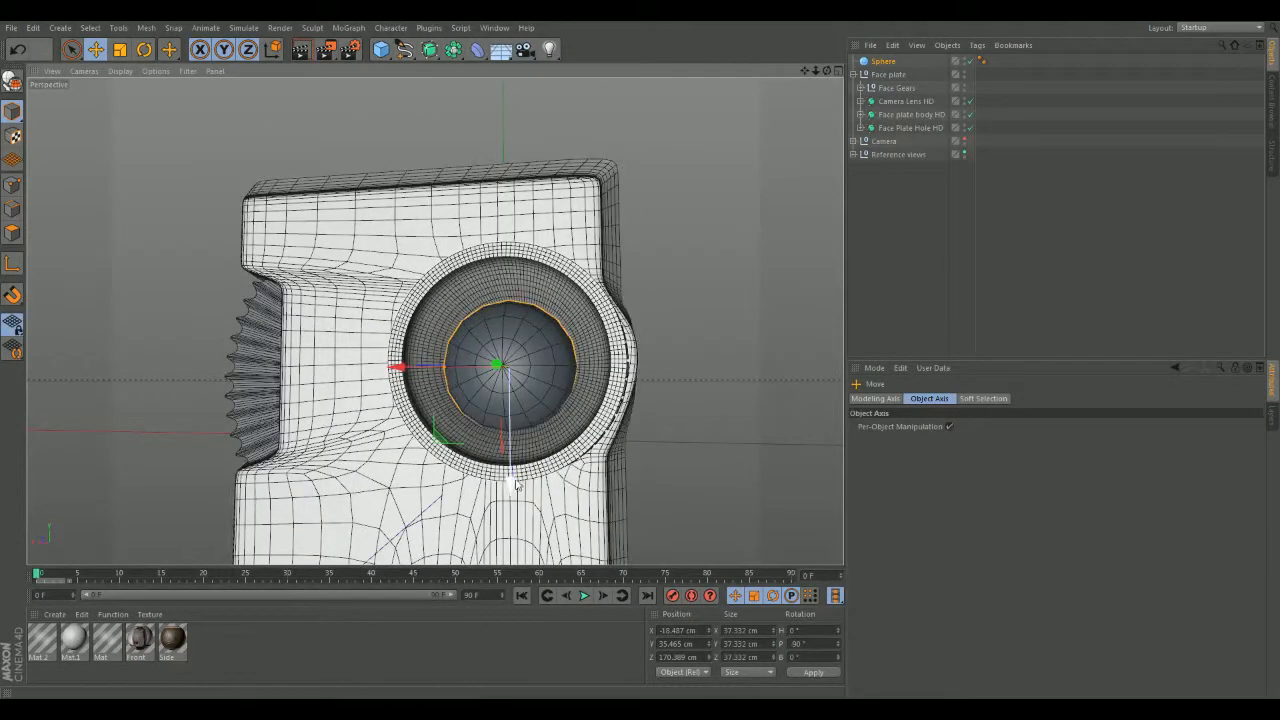
left_click_drag(512, 482, 943, 451)
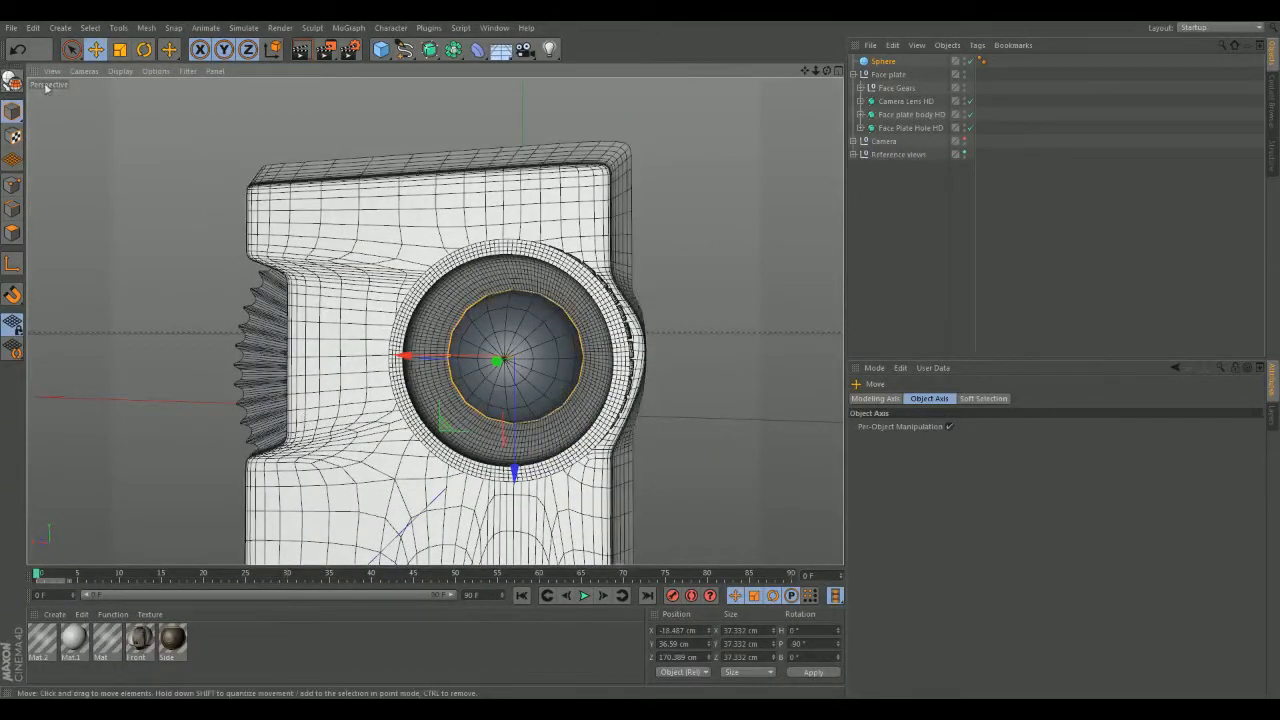
- Scale the hemisphere down to about 16.8 cm and convert it to an editable polygon object
left_click(119, 49)
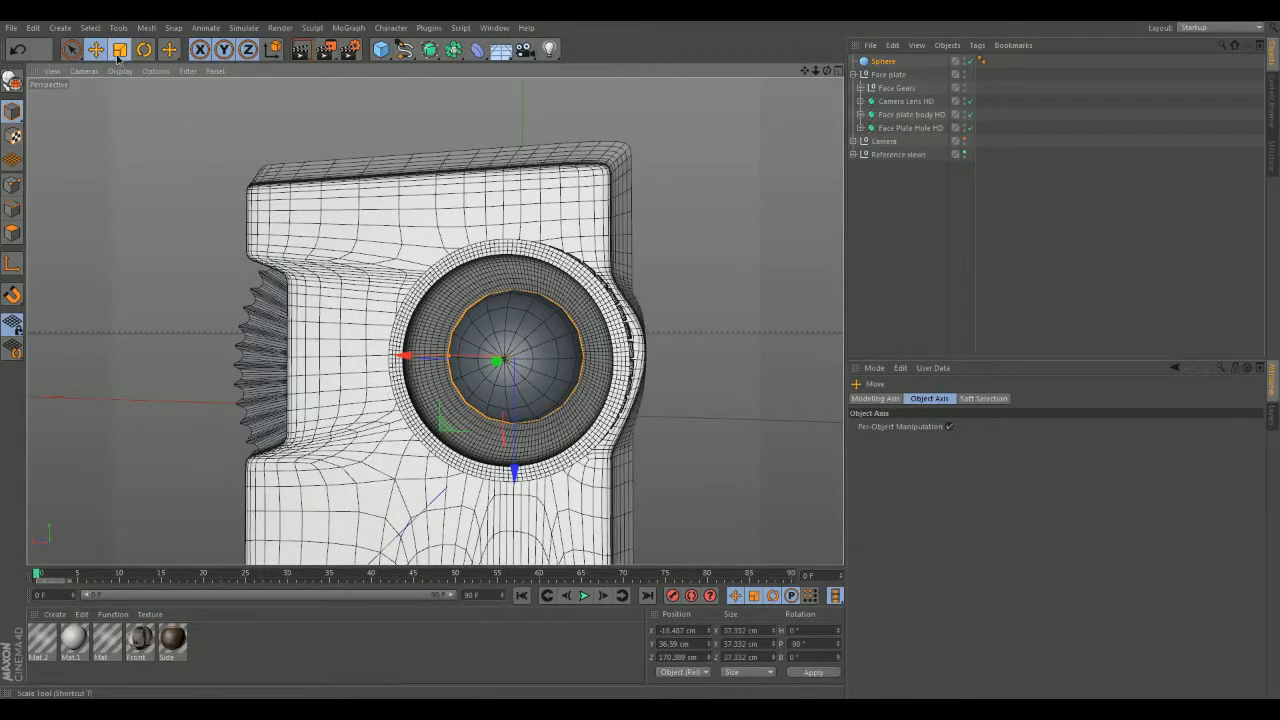
mouse_move(417, 351)
left_mouse_down()
mouse_move(620, 417)
mouse_move(458, 388)
mouse_move(415, 351)
left_mouse_up()
left_click_drag(444, 280, 453, 311)
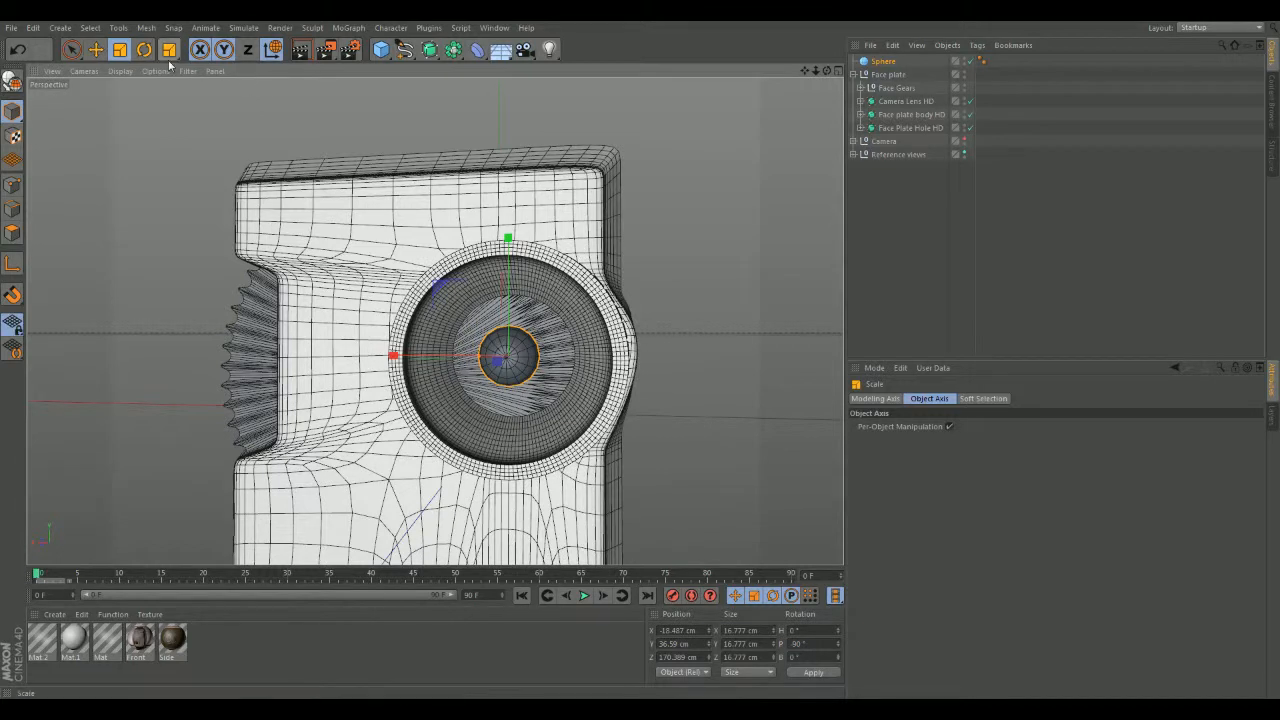
left_click(878, 63)
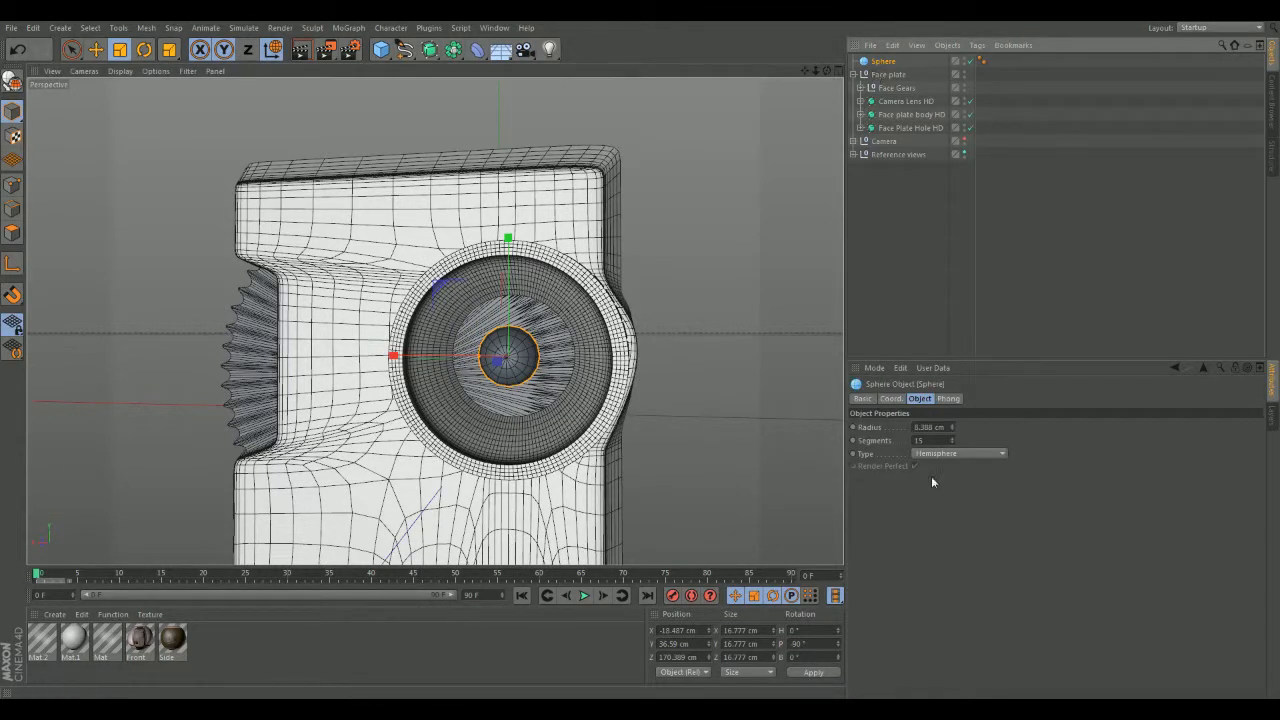
mouse_move(648, 452)
left_mouse_down("alt")
mouse_move(693, 461)
mouse_move(668, 466)
left_mouse_up("alt")
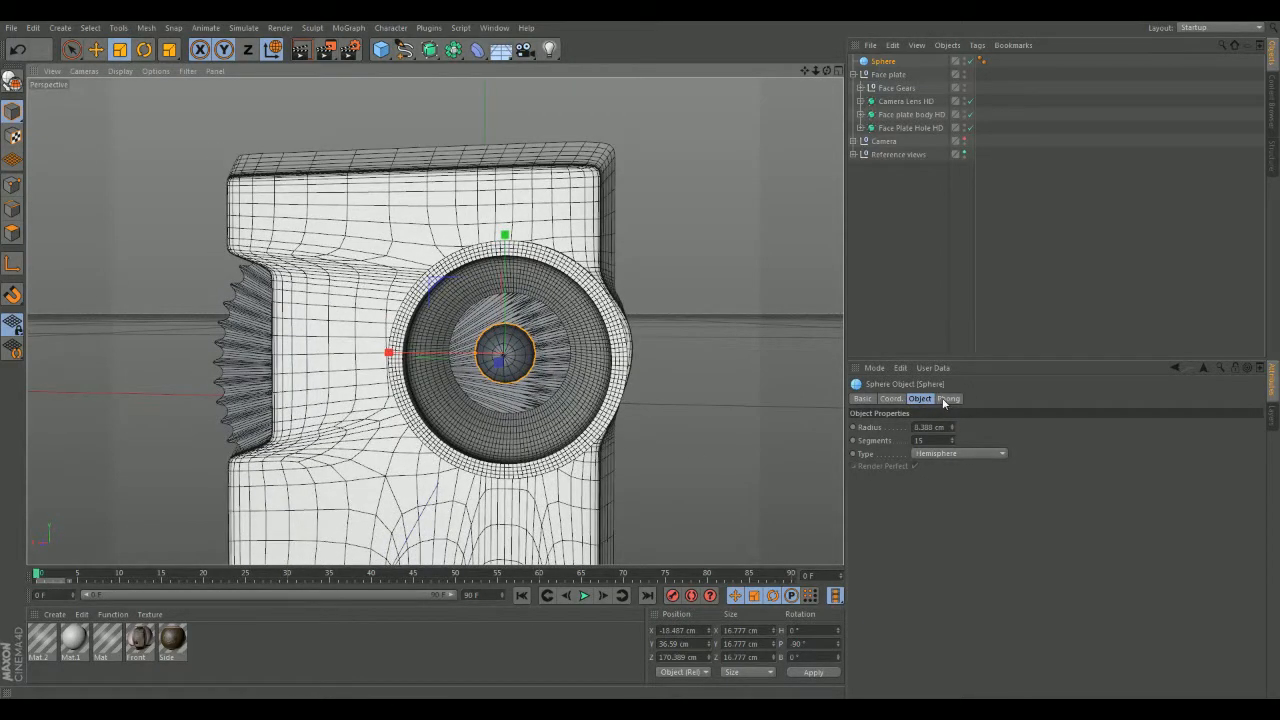
key("c")
left_click_drag(436, 213, 470, 340, "alt")
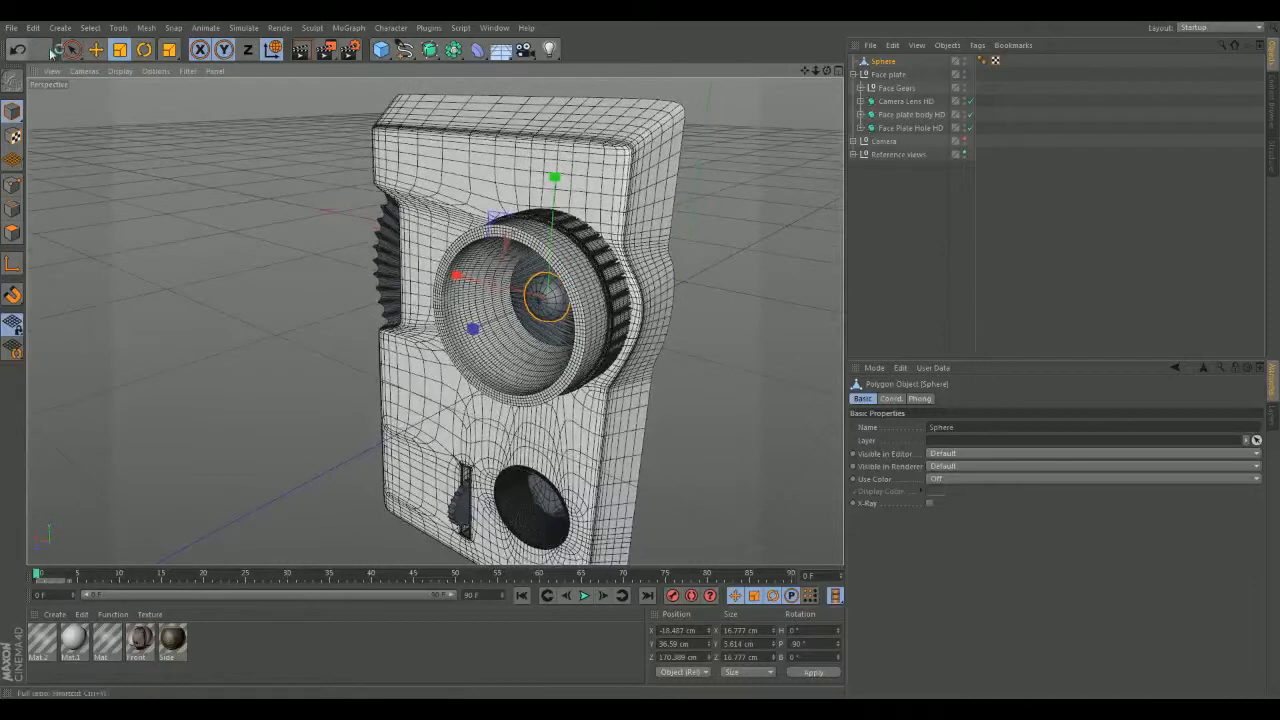
- Nudge the hemisphere along the lens axis, deselect it and render the active view
left_click(94, 50)
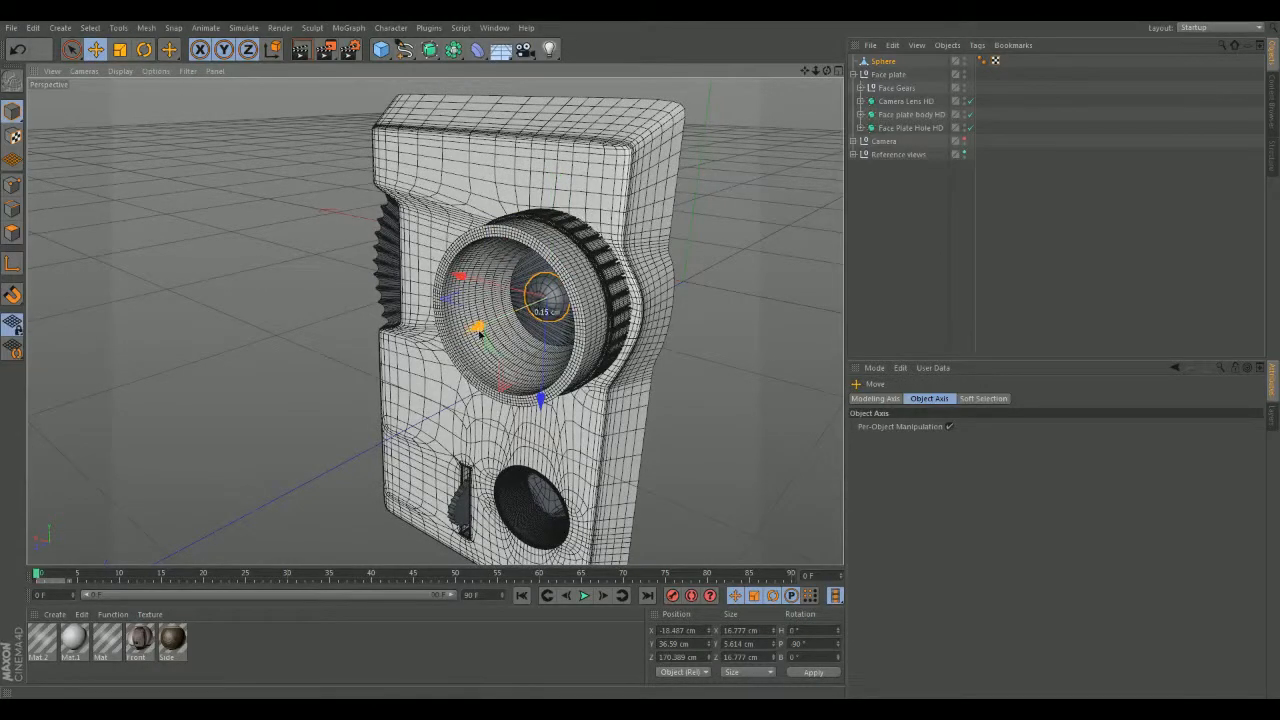
left_click_drag(487, 330, 663, 346, "alt")
left_click(678, 367)
left_click(300, 50)
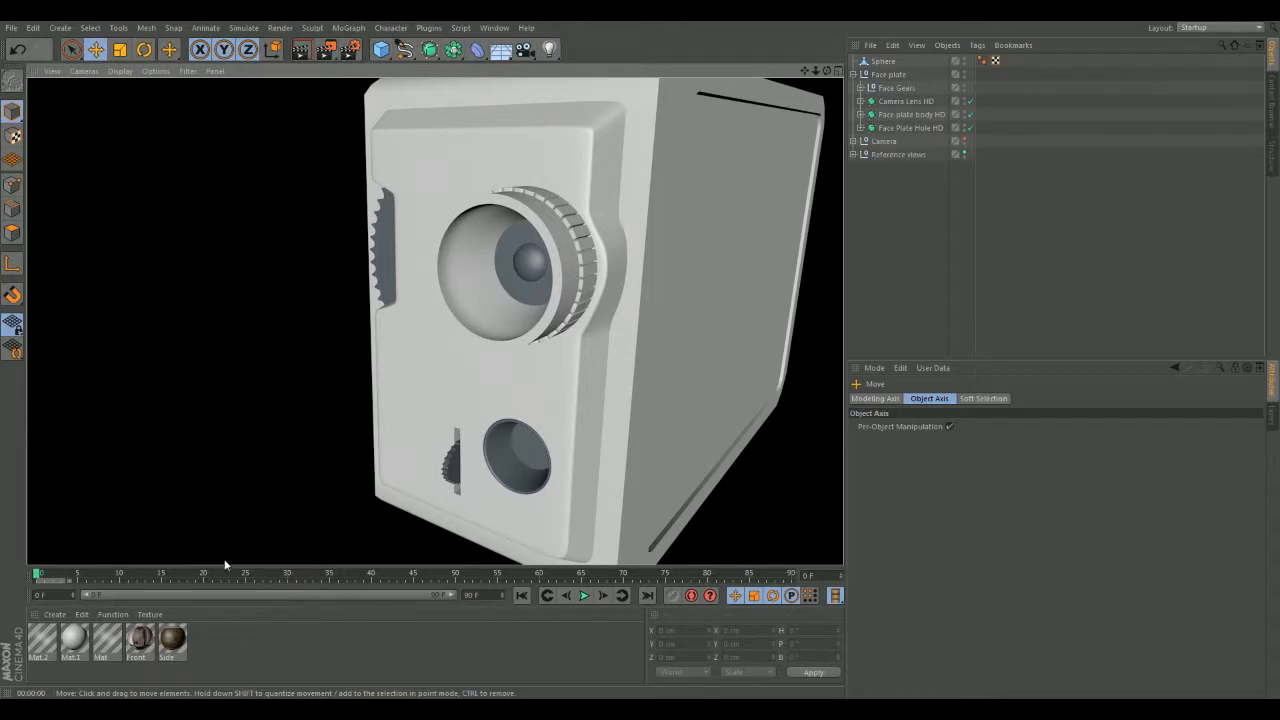
- Create a new material with Reflection and Transparency enabled and set its transparency brightness to 49%
double_click(231, 659)
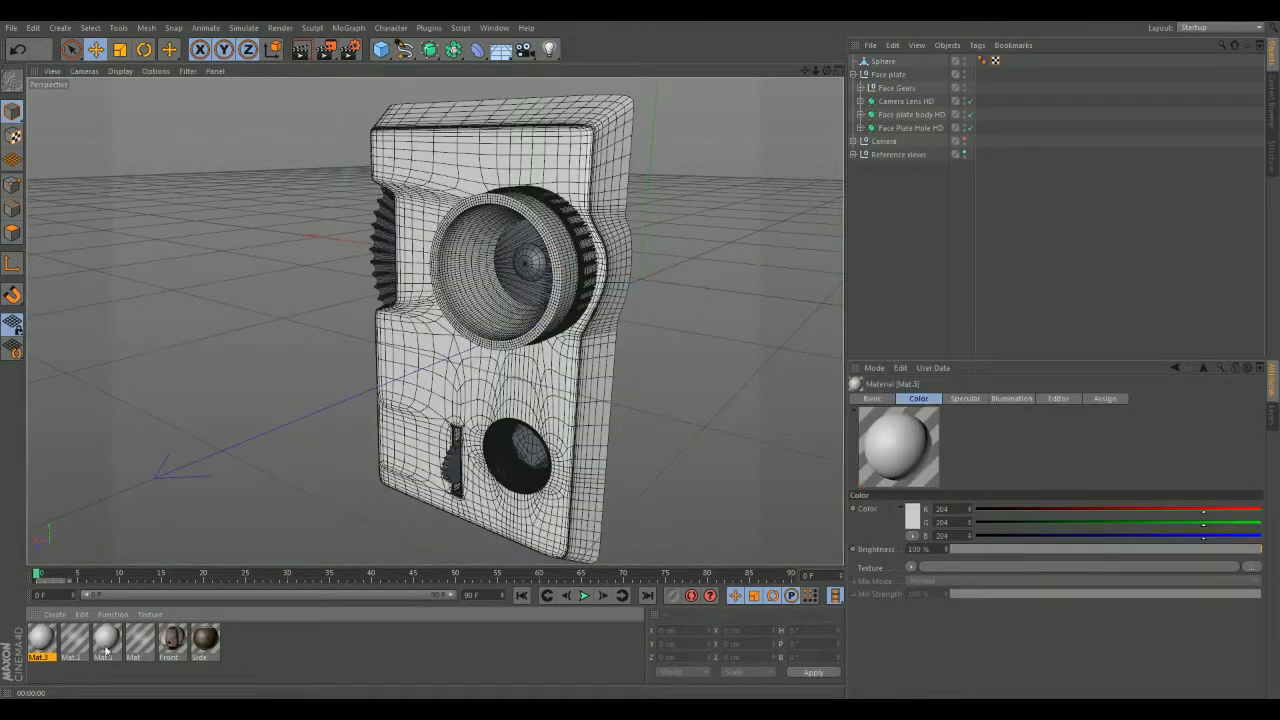
double_click(42, 641)
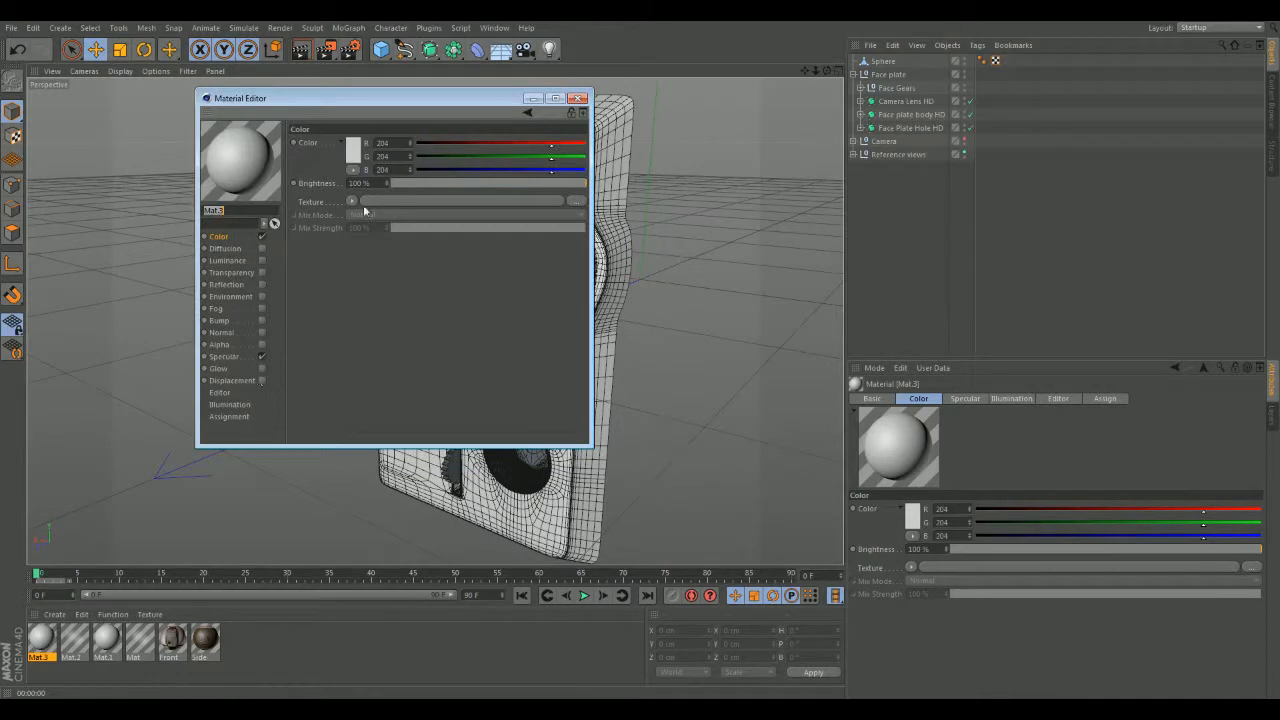
left_click(262, 284)
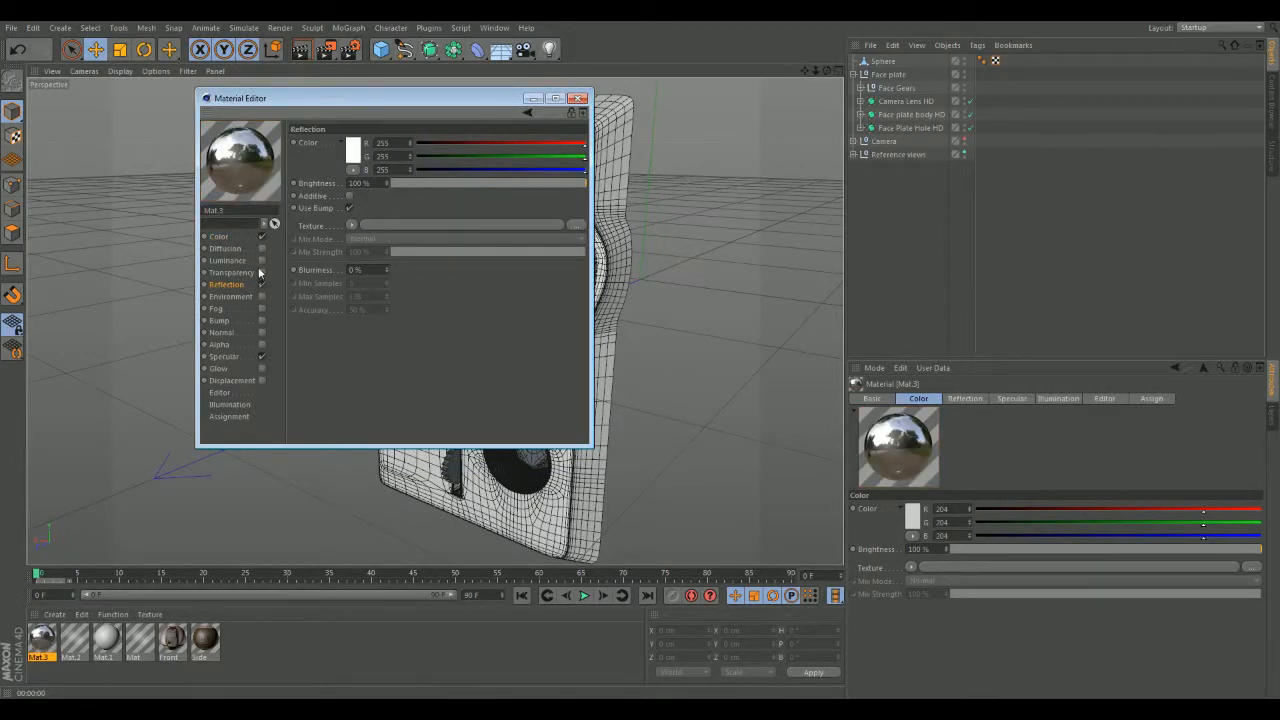
left_click(261, 272)
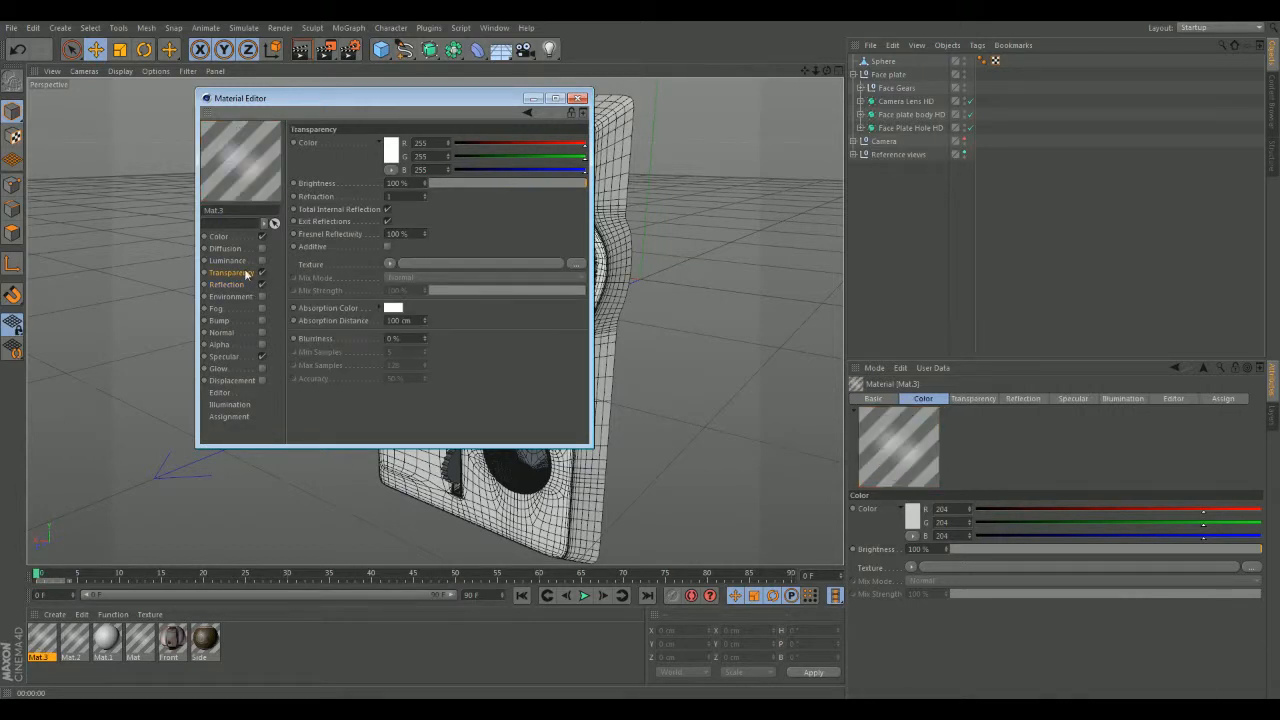
mouse_move(519, 185)
left_mouse_down()
mouse_move(497, 181)
mouse_move(518, 190)
mouse_move(506, 187)
left_mouse_up()
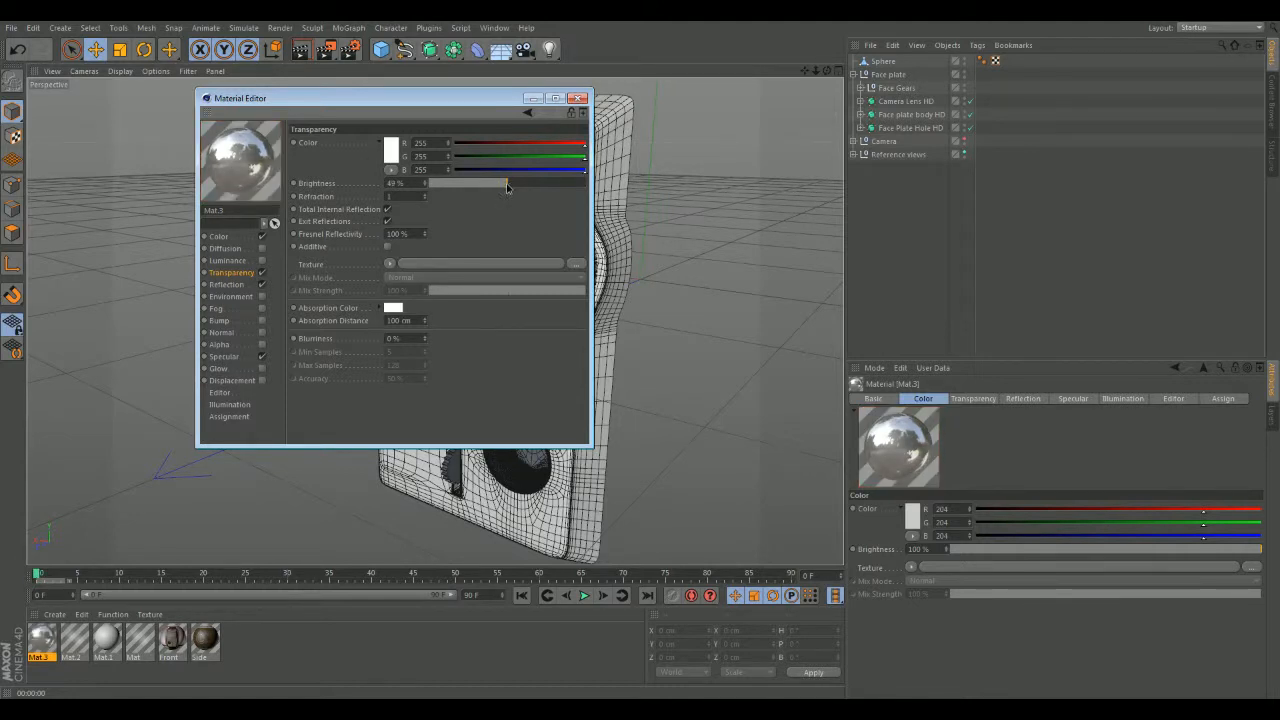
- Set the lens material's reflection brightness to about 49% and its color brightness to 72%, then close the material editor
left_click(232, 286)
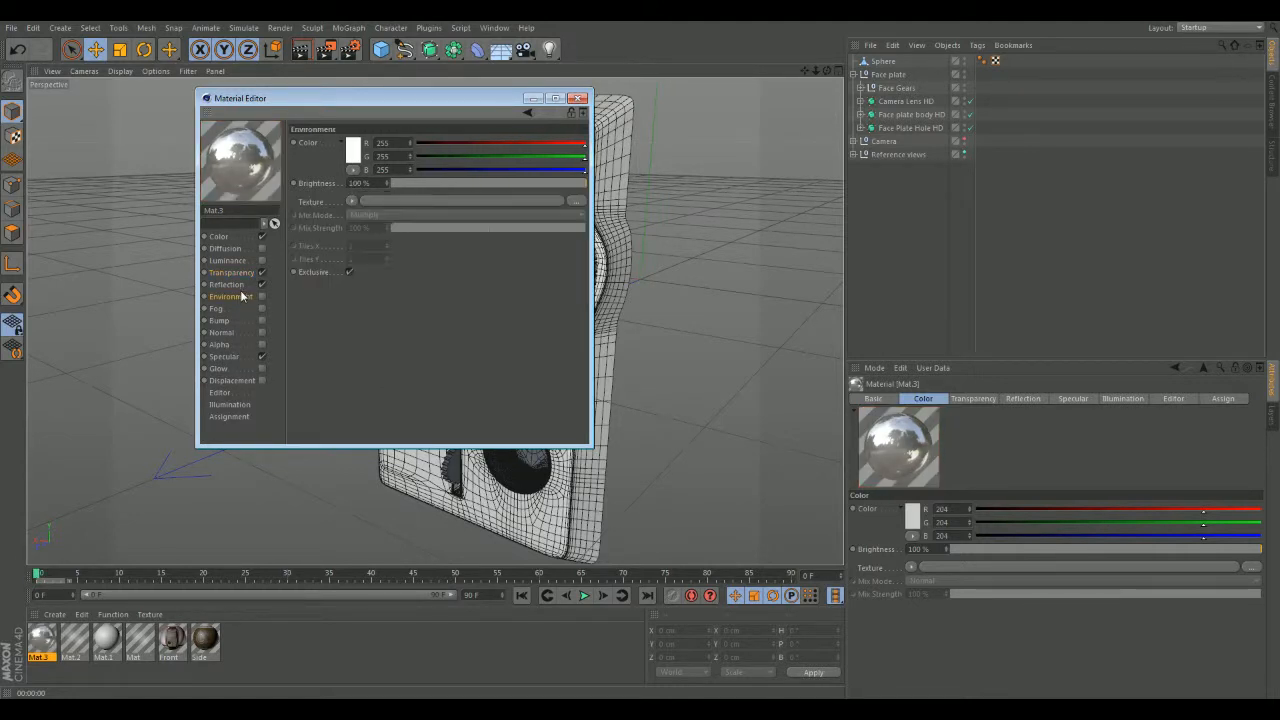
mouse_move(489, 184)
left_mouse_down()
mouse_move(500, 183)
mouse_move(489, 185)
left_mouse_up()
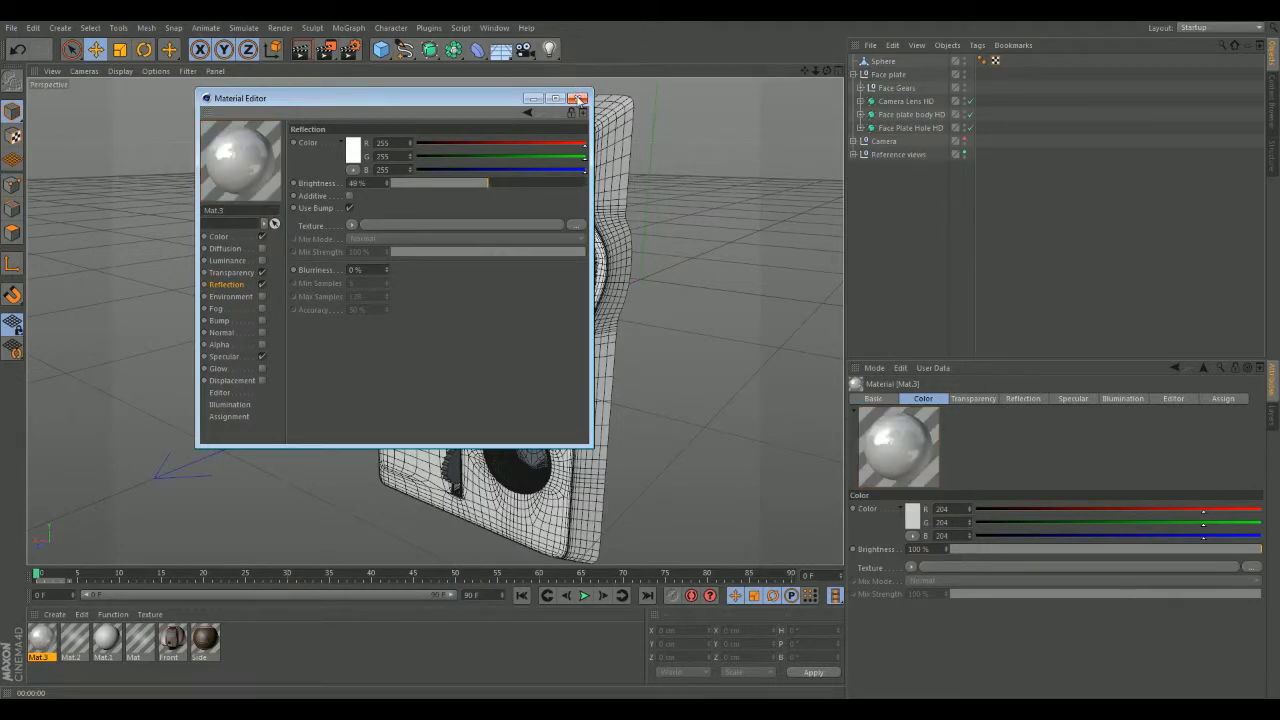
left_click(217, 237)
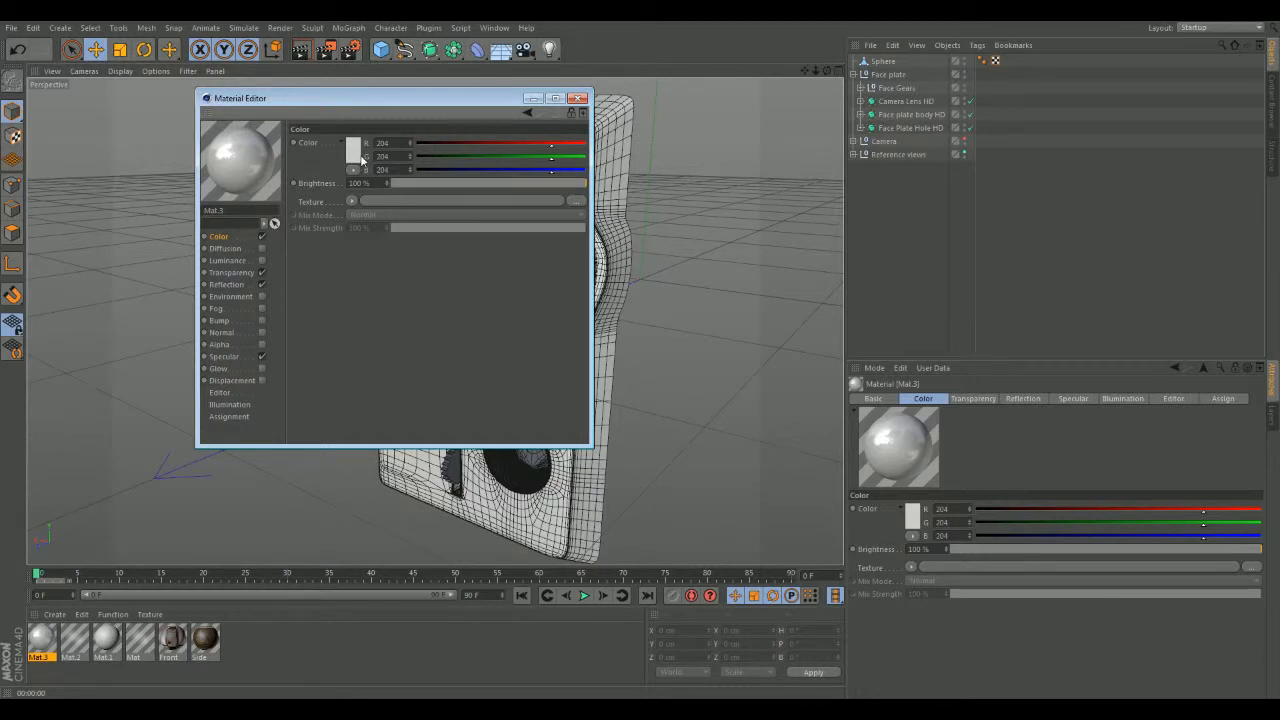
left_click_drag(453, 184, 532, 186)
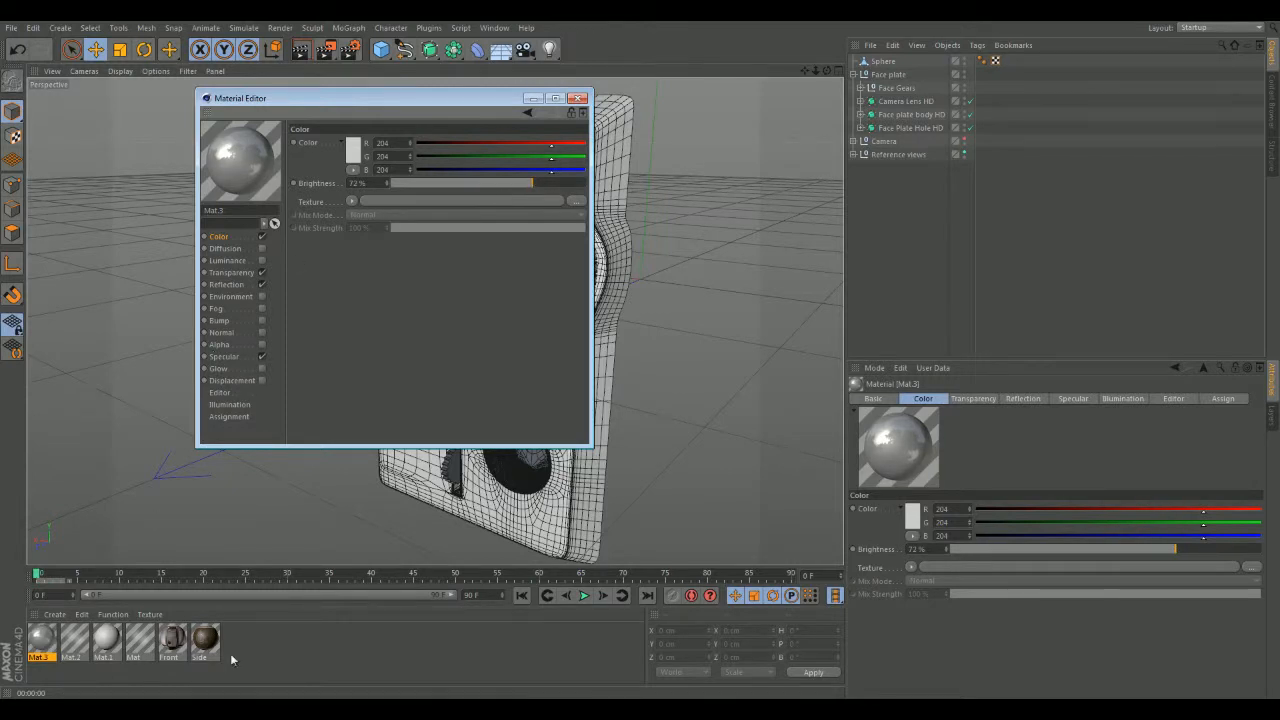
left_click(577, 98)
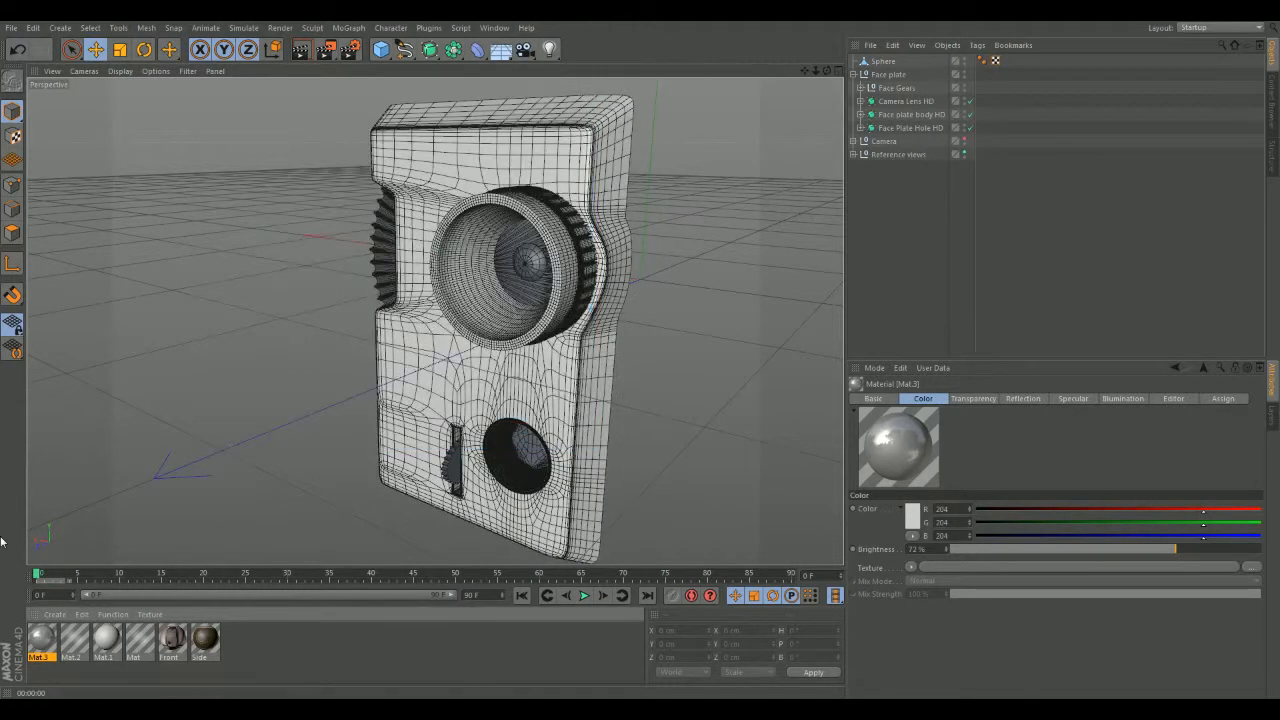
- Apply the Mat.3 glass material to the hemisphere inside the lens barrel and render the view
left_click_drag(47, 642, 526, 264)
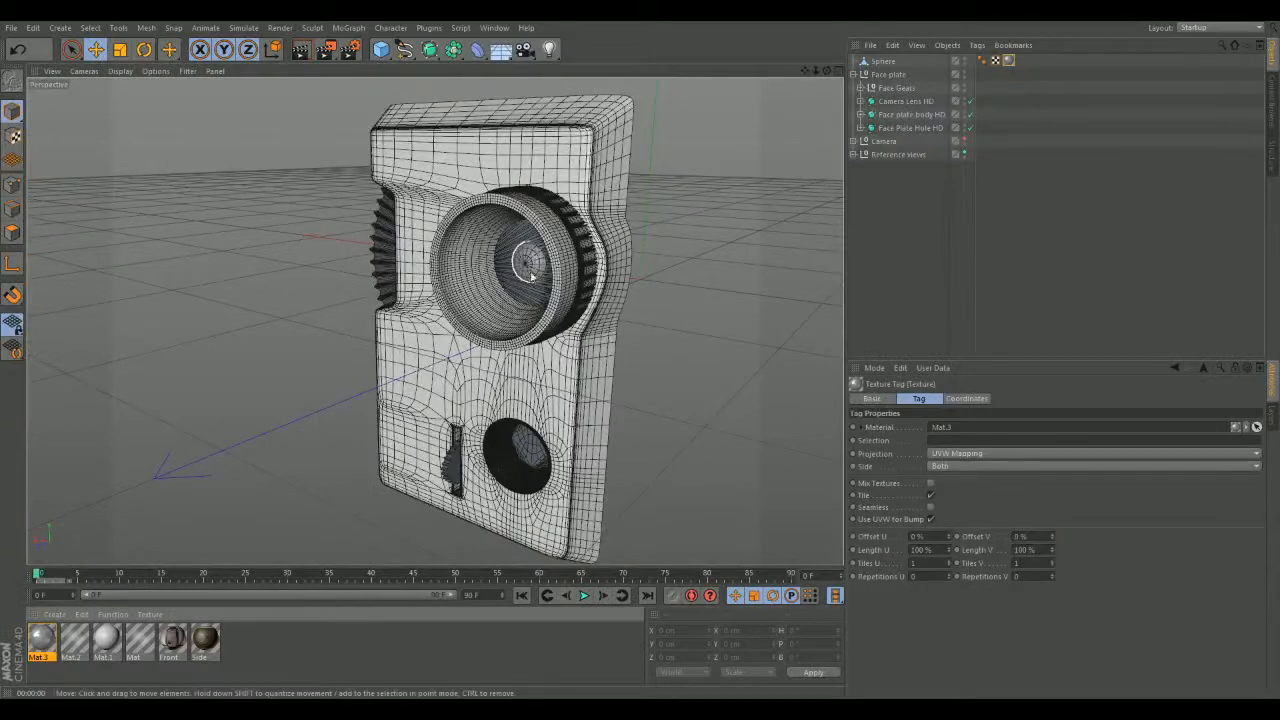
left_click(660, 384)
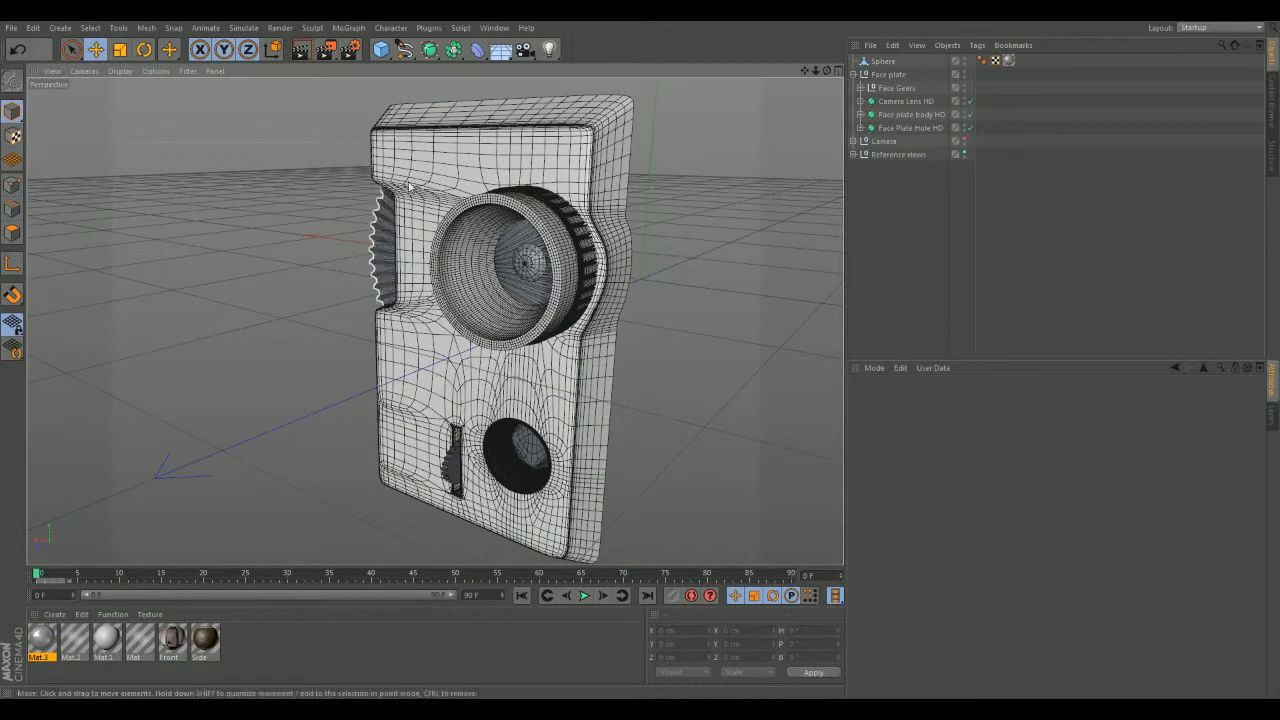
left_click(306, 50)
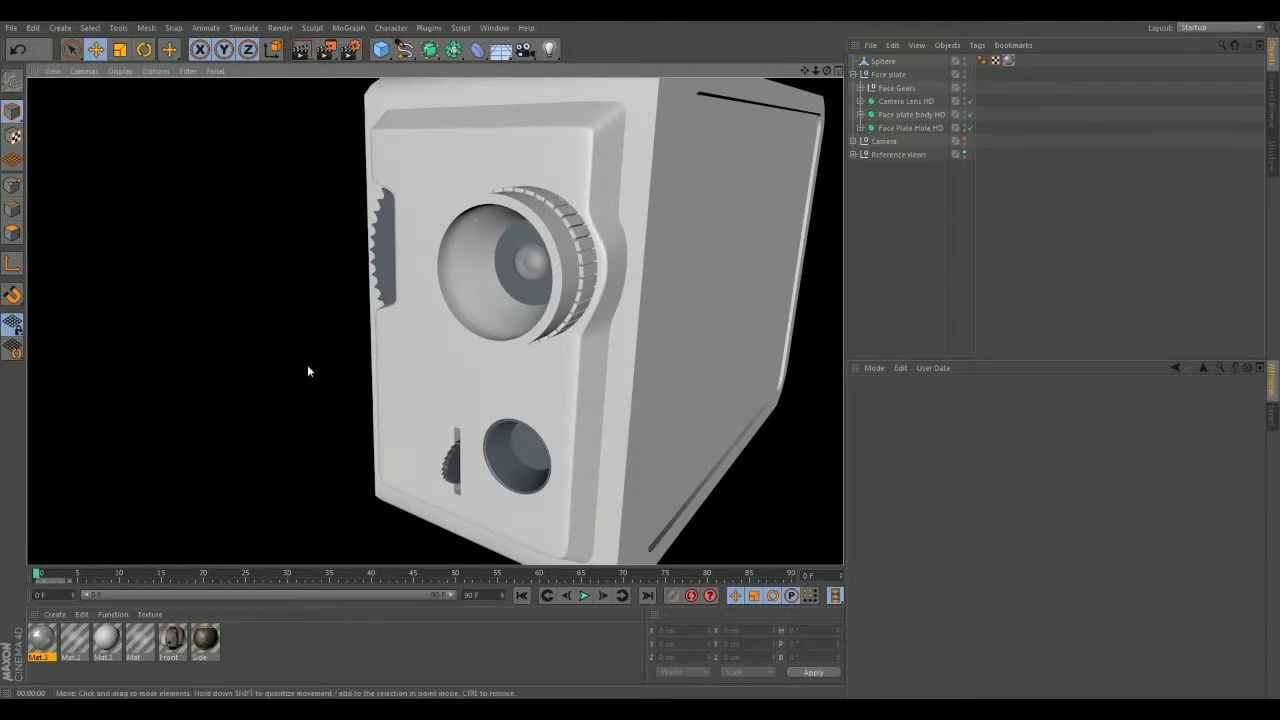
- Examine the lens glass in renders of the camera from several different angles
left_click_drag(256, 452, 410, 334, "alt")
left_click(301, 50)
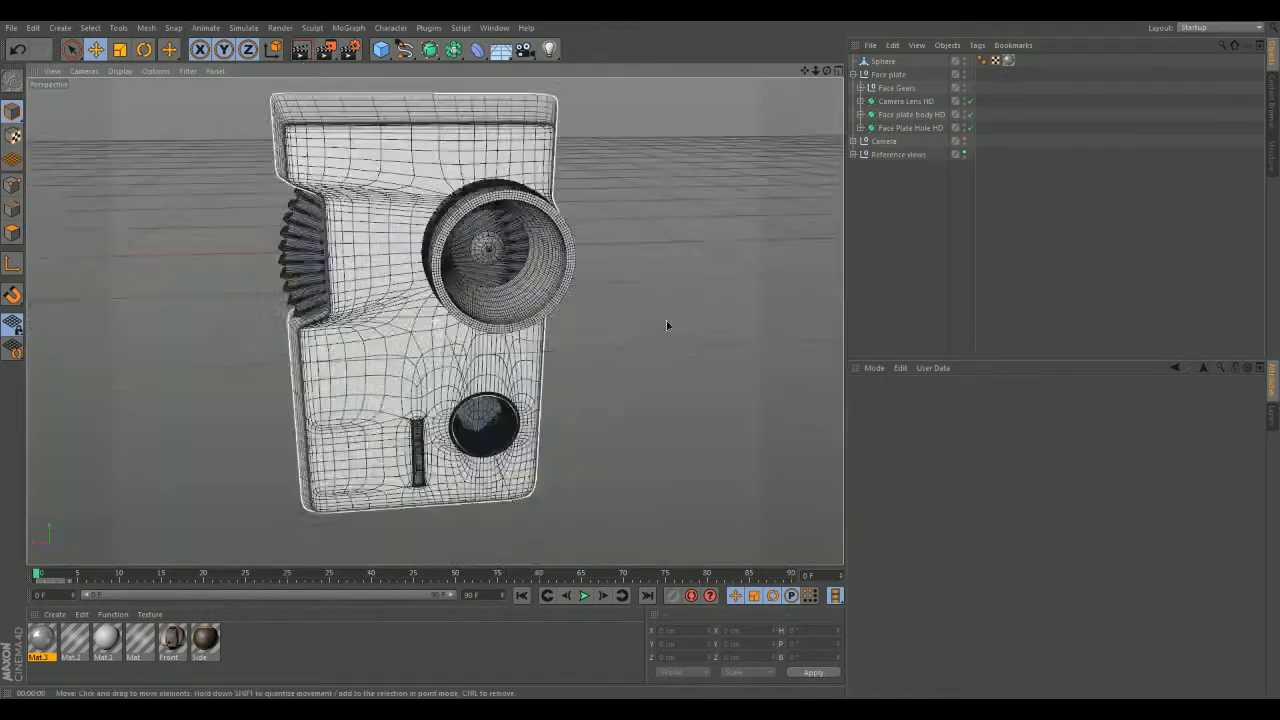
left_click_drag(667, 325, 639, 290, "alt")
left_click(301, 50)
left_click_drag(691, 333, 540, 340, "alt")
left_click(301, 50)
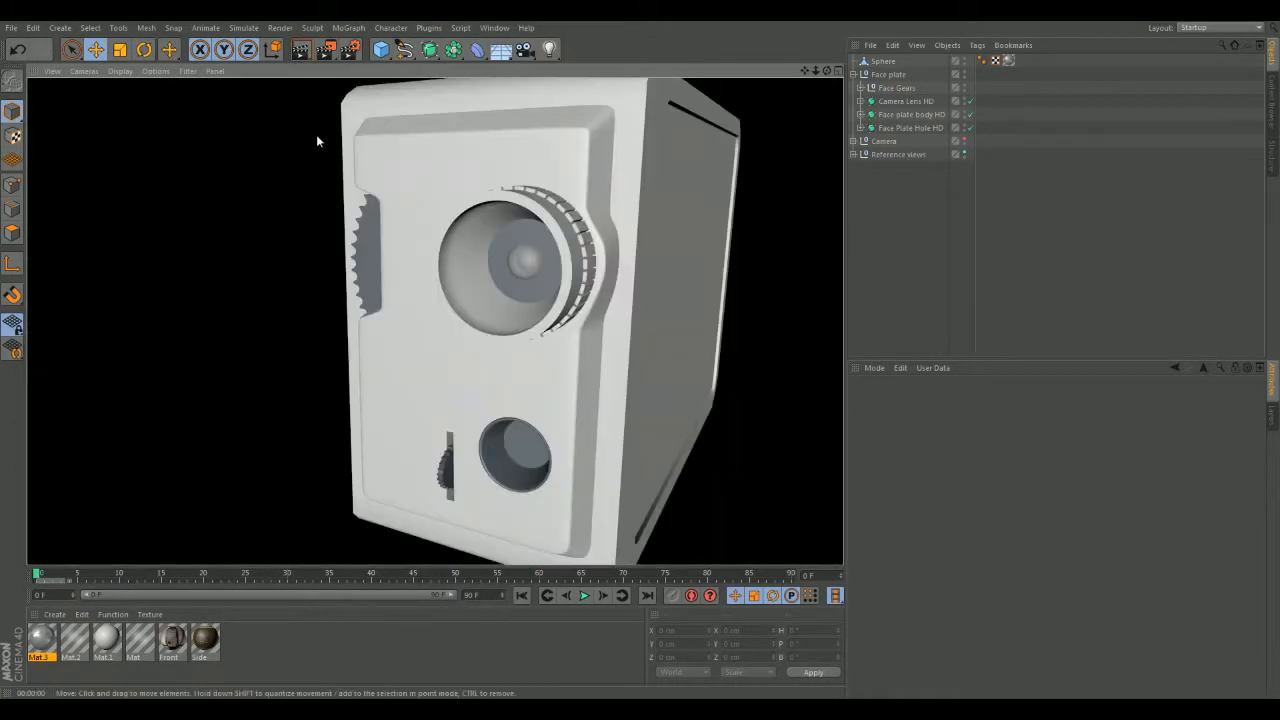
- Create a new material and set its color to brown with RGB values 96, 53, 19
double_click(279, 638)
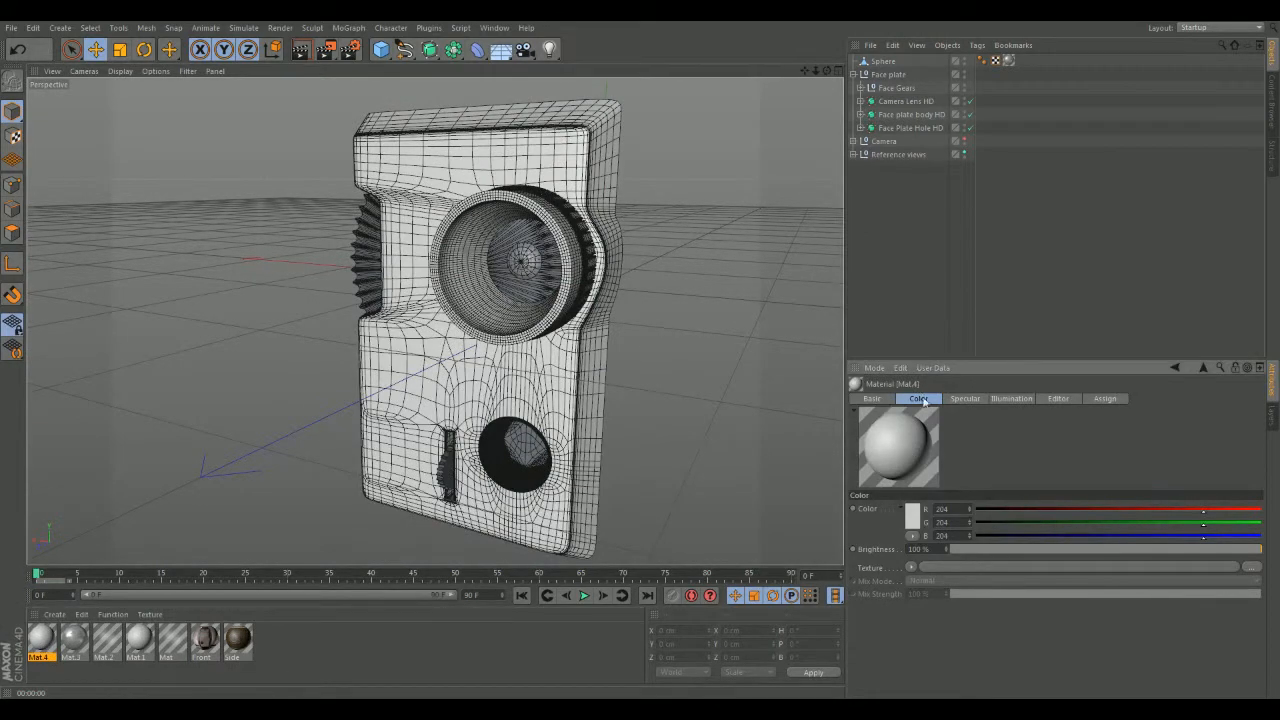
left_click(918, 522)
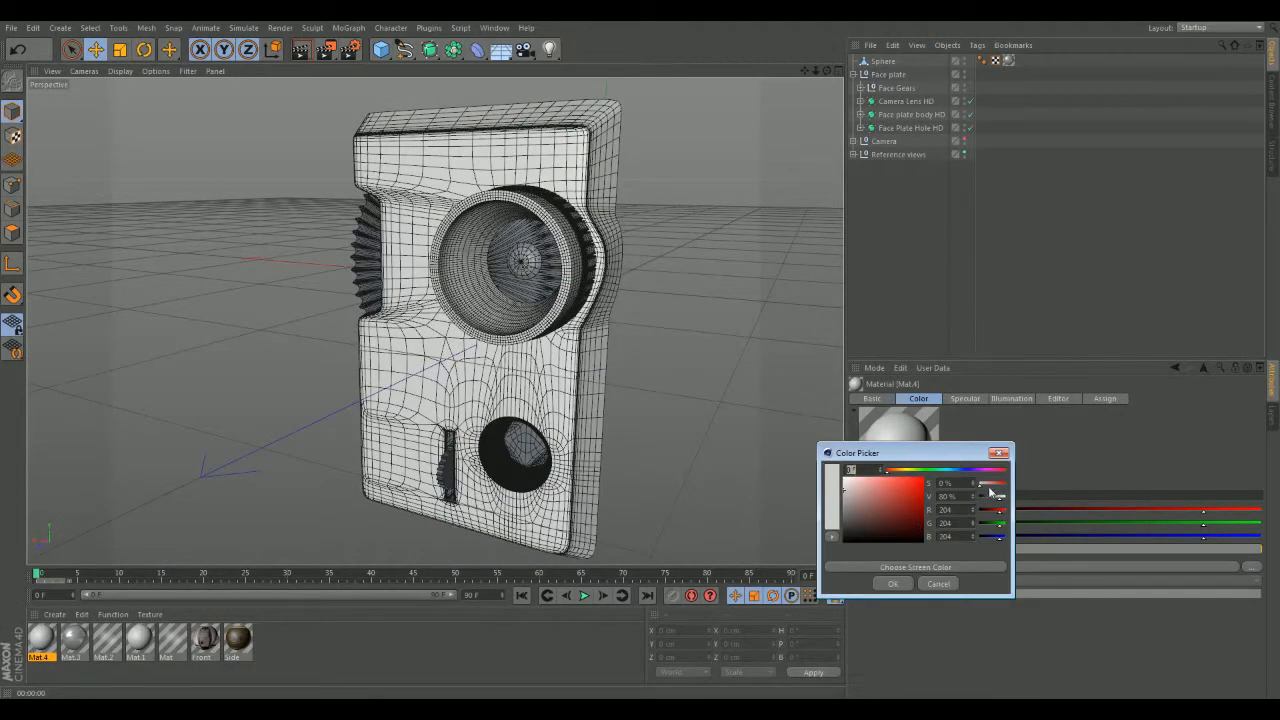
left_click_drag(906, 512, 911, 518)
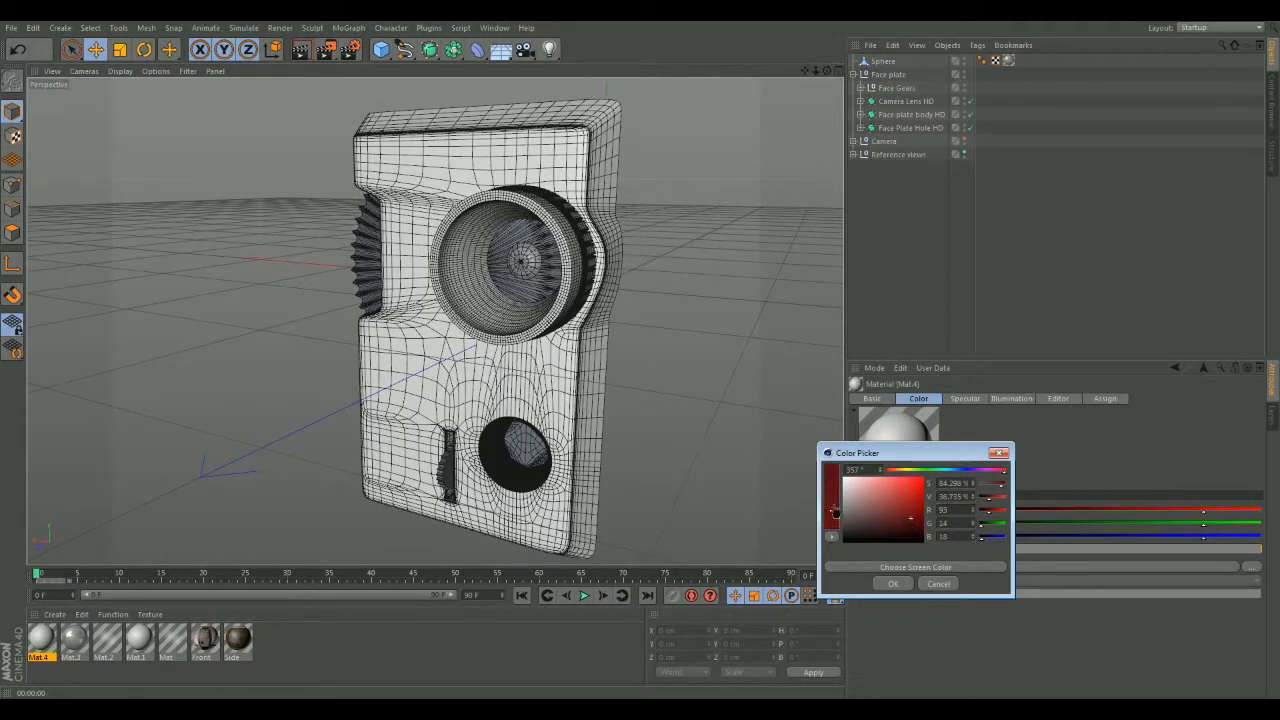
left_click_drag(1004, 485, 995, 490)
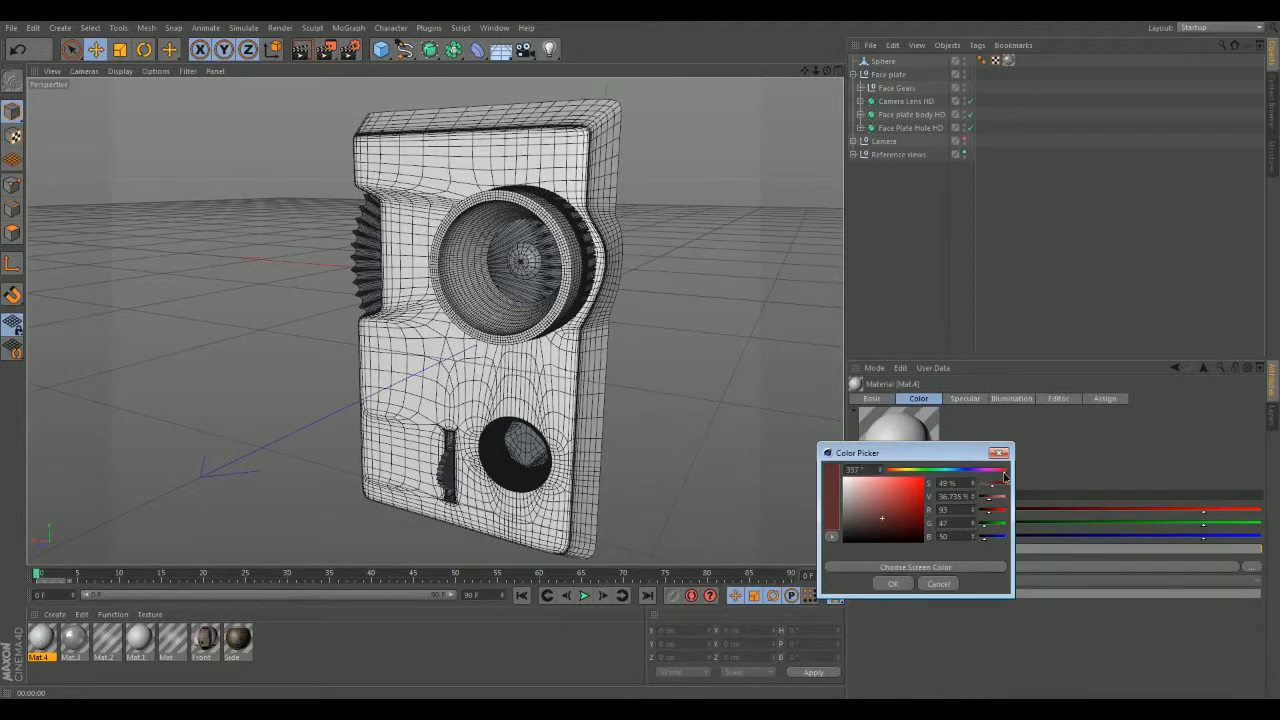
left_click_drag(1004, 474, 1028, 483)
left_click_drag(887, 470, 895, 471)
left_click_drag(901, 526, 908, 522)
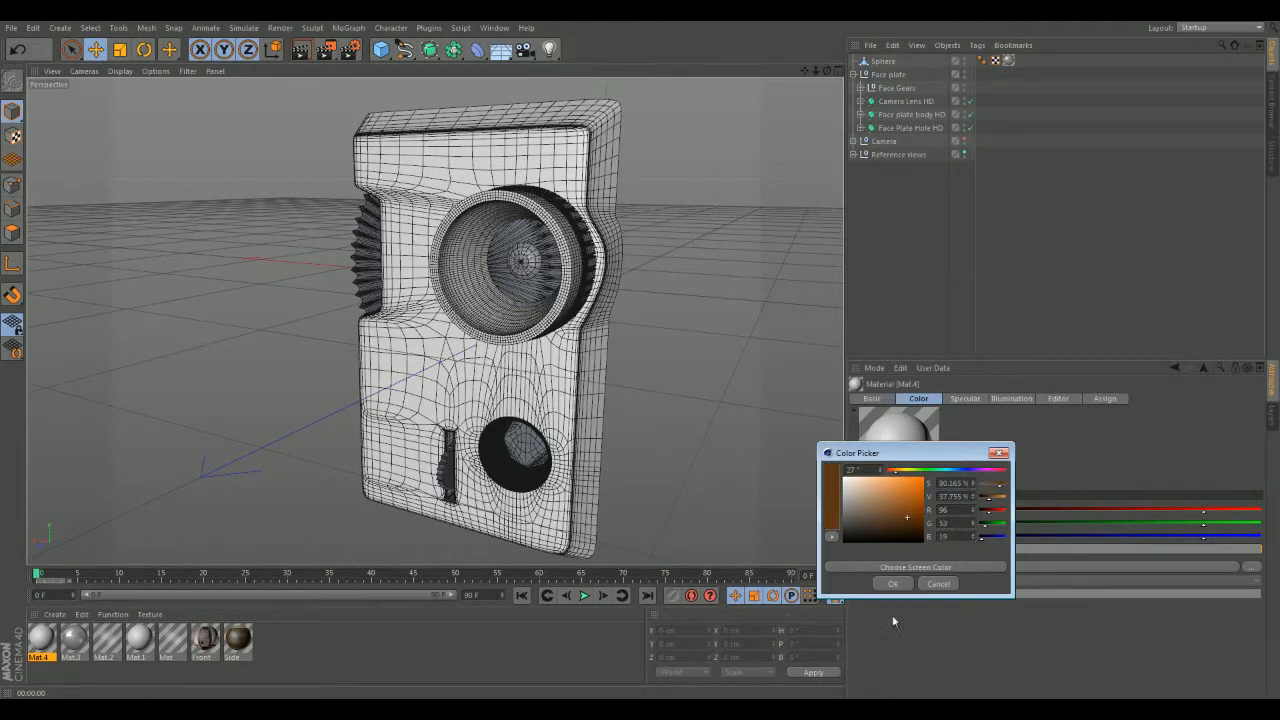
left_click(892, 583)
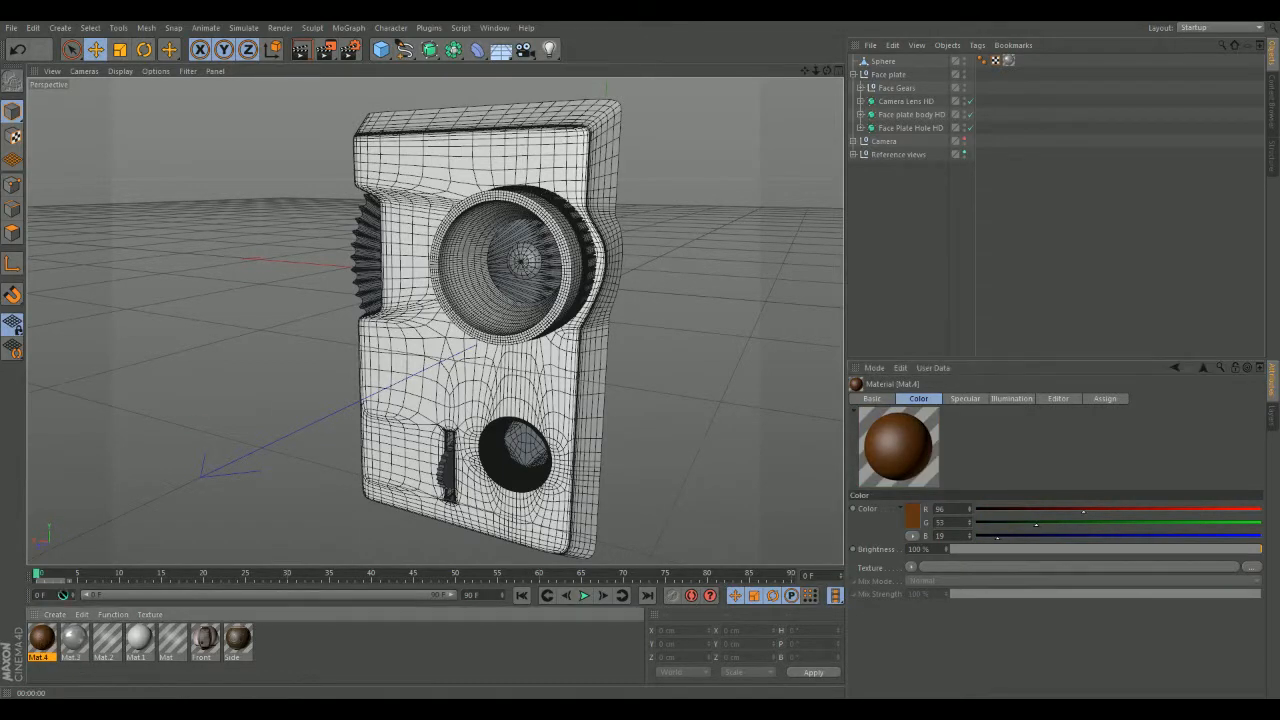
- Apply the brown Mat.4 material to the large face gear, render the view and clear the selection
left_click_drag(62, 594, 372, 296)
left_click(300, 50)
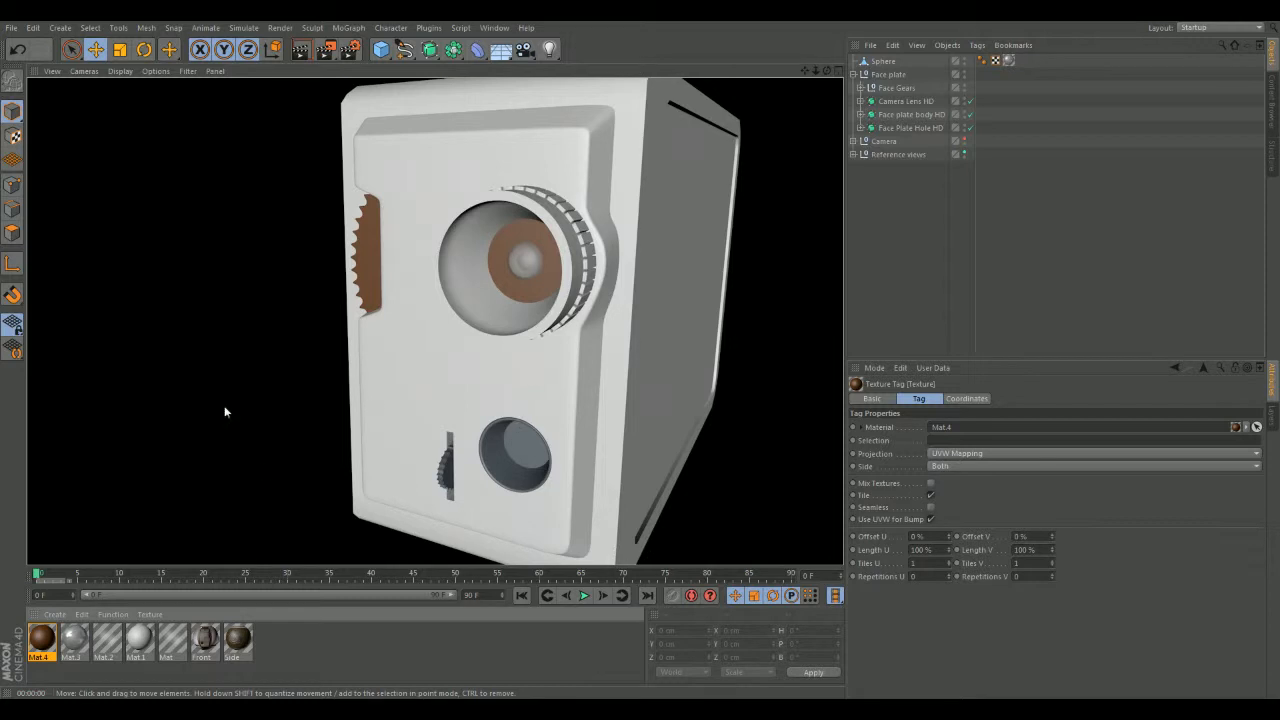
left_click(153, 396)
- Expand the Reference views group and enable the Front View plane to compare the face plate with the photo
left_click_drag(286, 411, 618, 370, "alt")
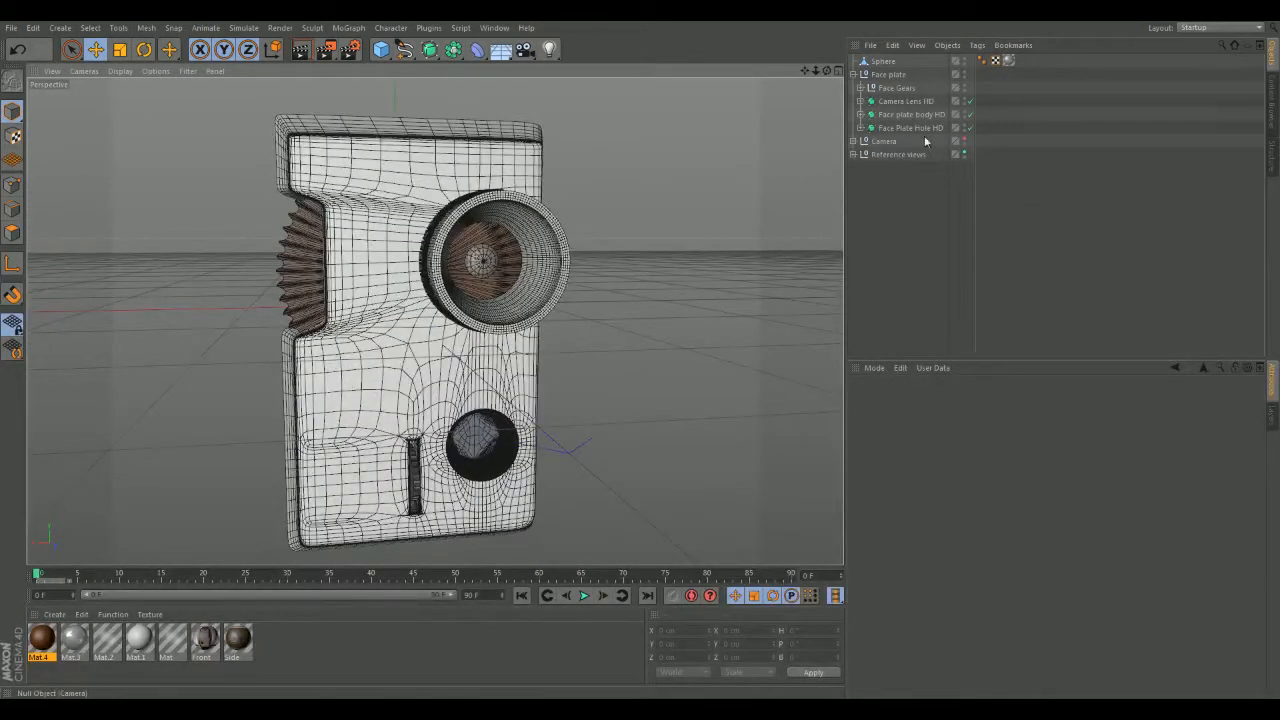
left_click(853, 141)
left_click(853, 141)
left_click(853, 154)
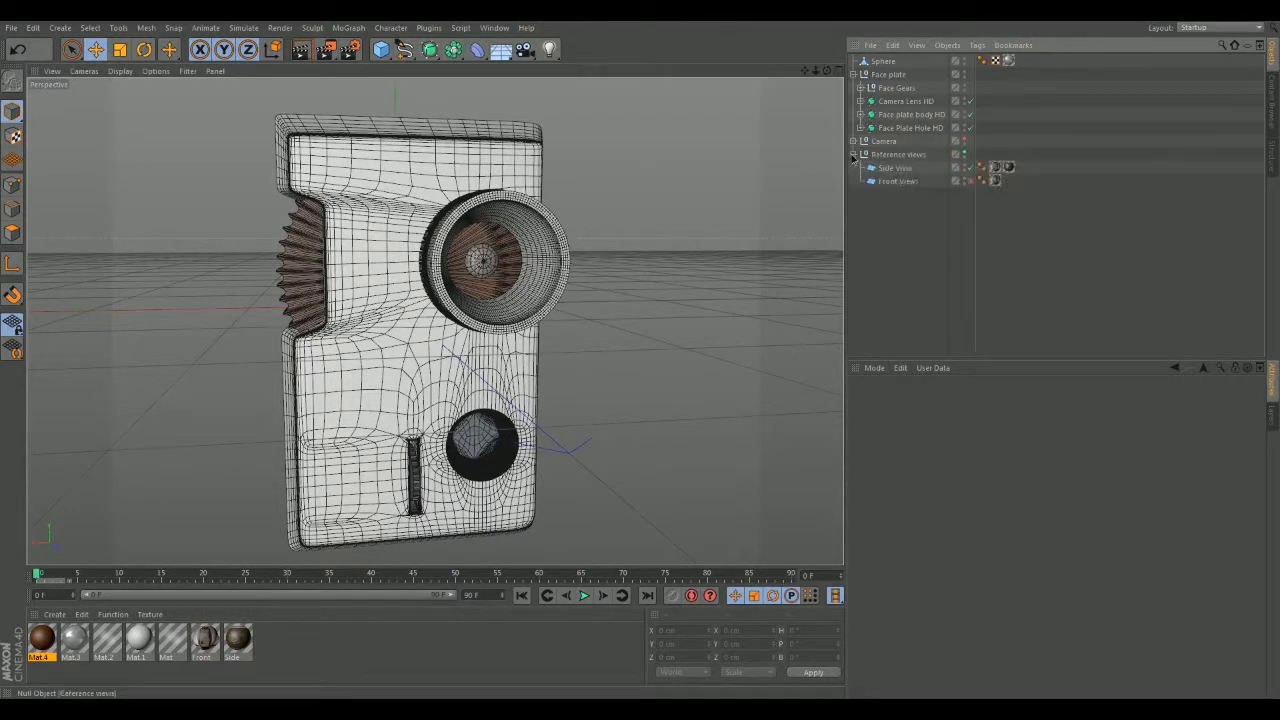
left_click(968, 181)
left_click_drag(686, 289, 477, 200, "alt")
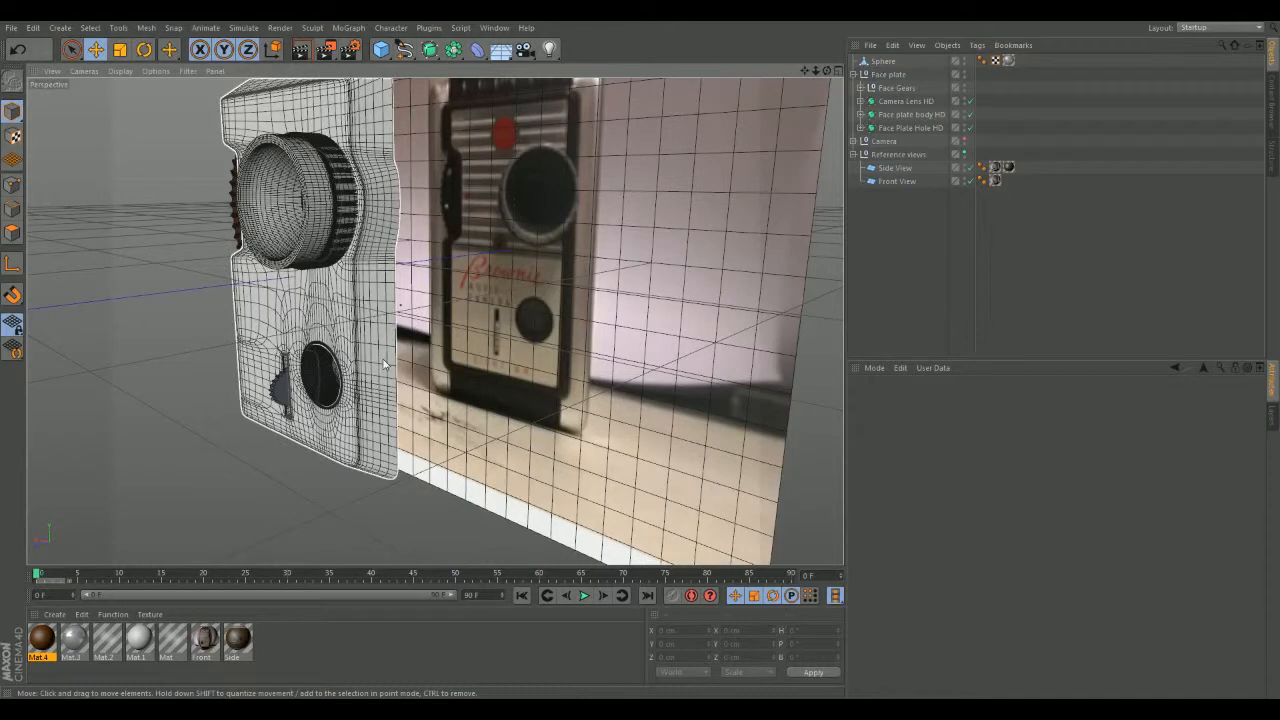
- Move the Face plate group into the Camera group and collapse the Knob Group
left_click(853, 75)
left_click(879, 75)
left_click_drag(880, 80, 885, 90)
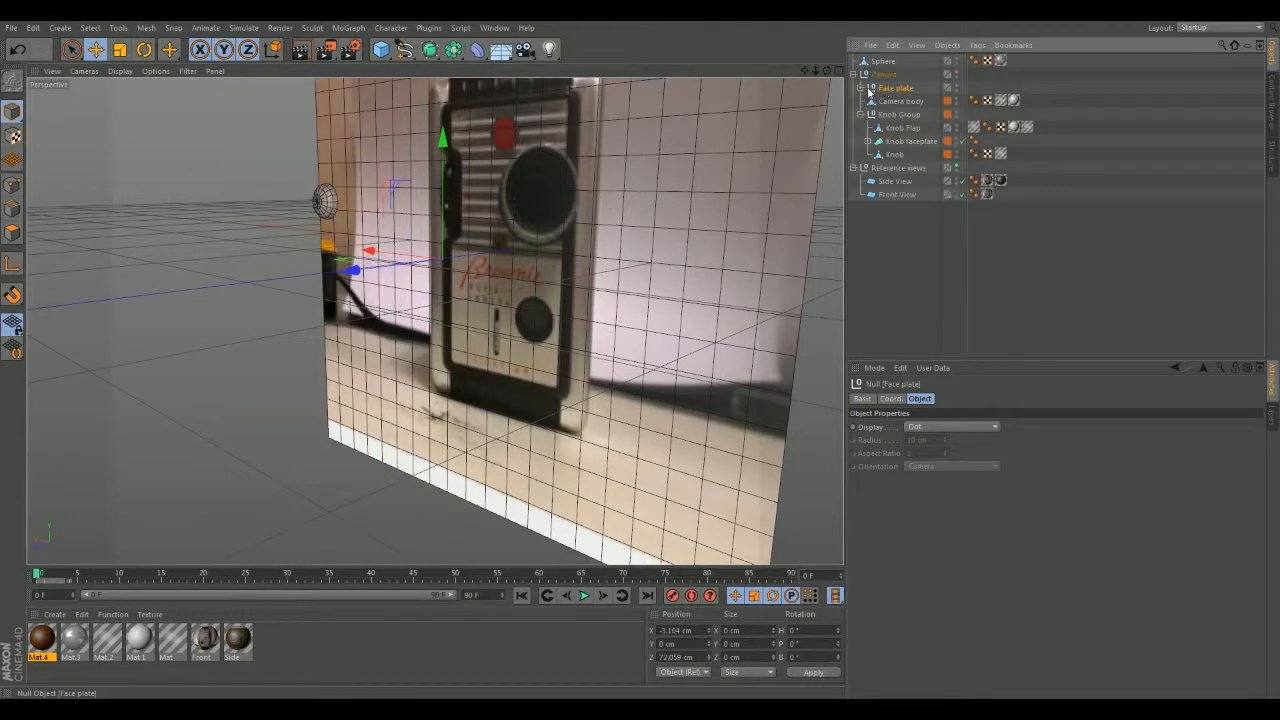
left_click(860, 115)
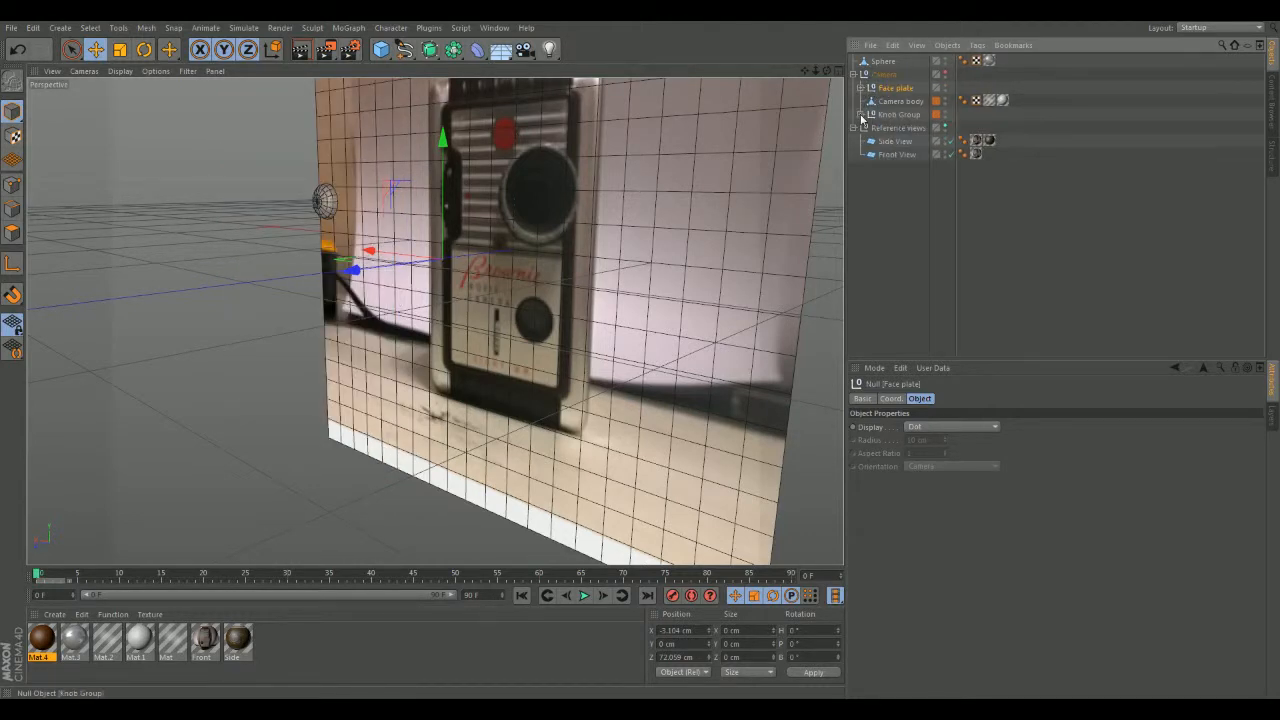
- Select the Camera body and disable the Front View reference plane
left_click(905, 101)
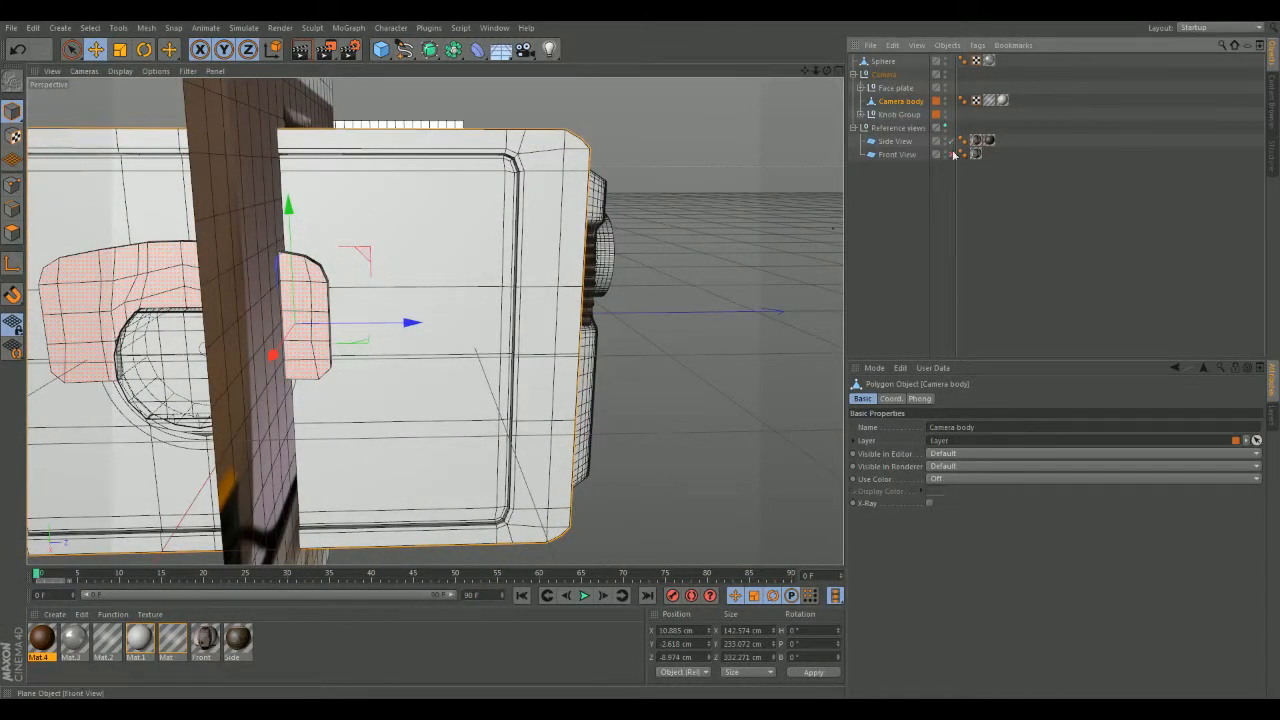
left_click(952, 154)
left_click_drag(783, 257, 646, 266, "alt")
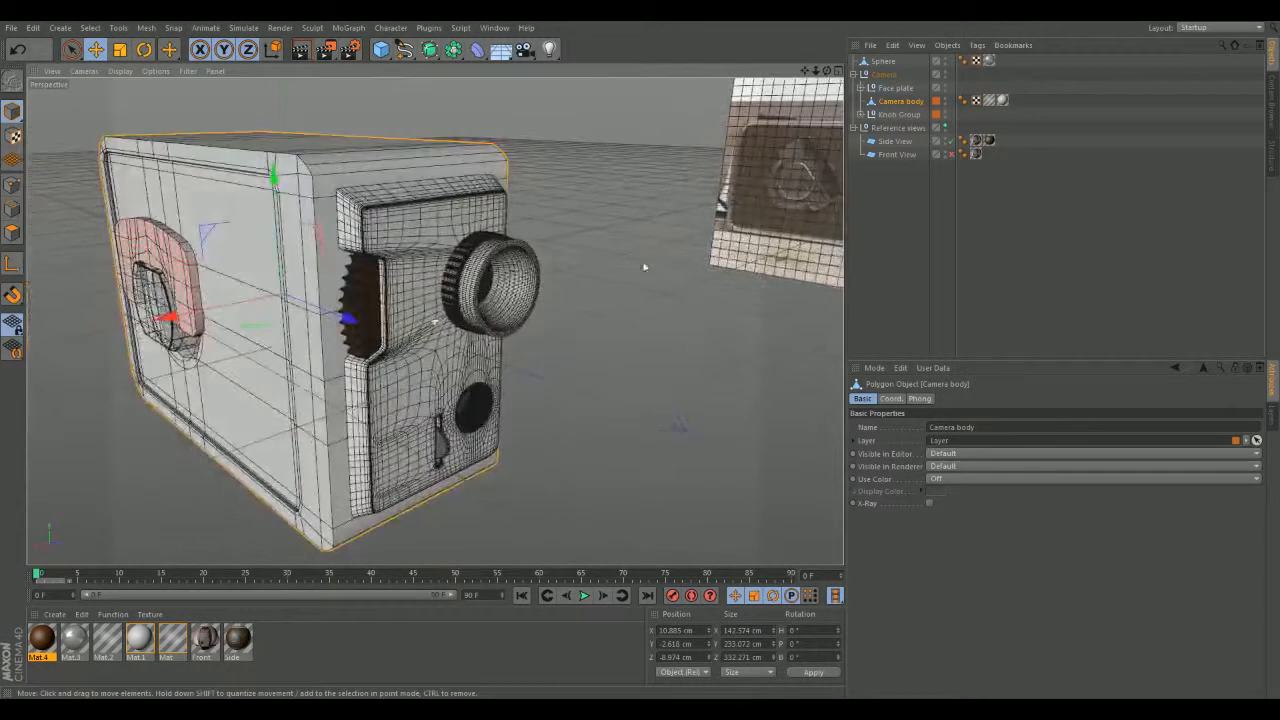
- Open the layer manager and try toggling solo on the camera body's layer
left_click(937, 102)
left_click(915, 263)
left_click(1274, 420)
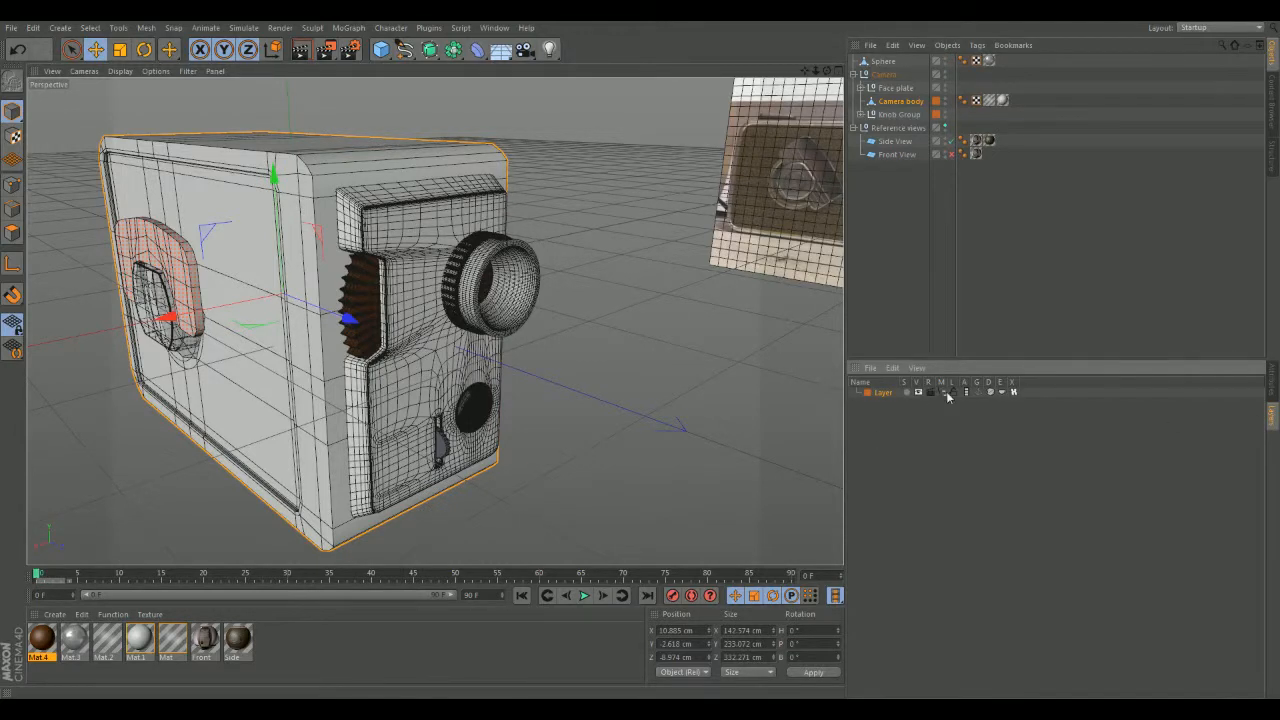
left_click(906, 392)
left_click(906, 392)
- Delete the unneeded texture tags from the Knob Flap, the Knob and the Camera body
left_click(861, 114)
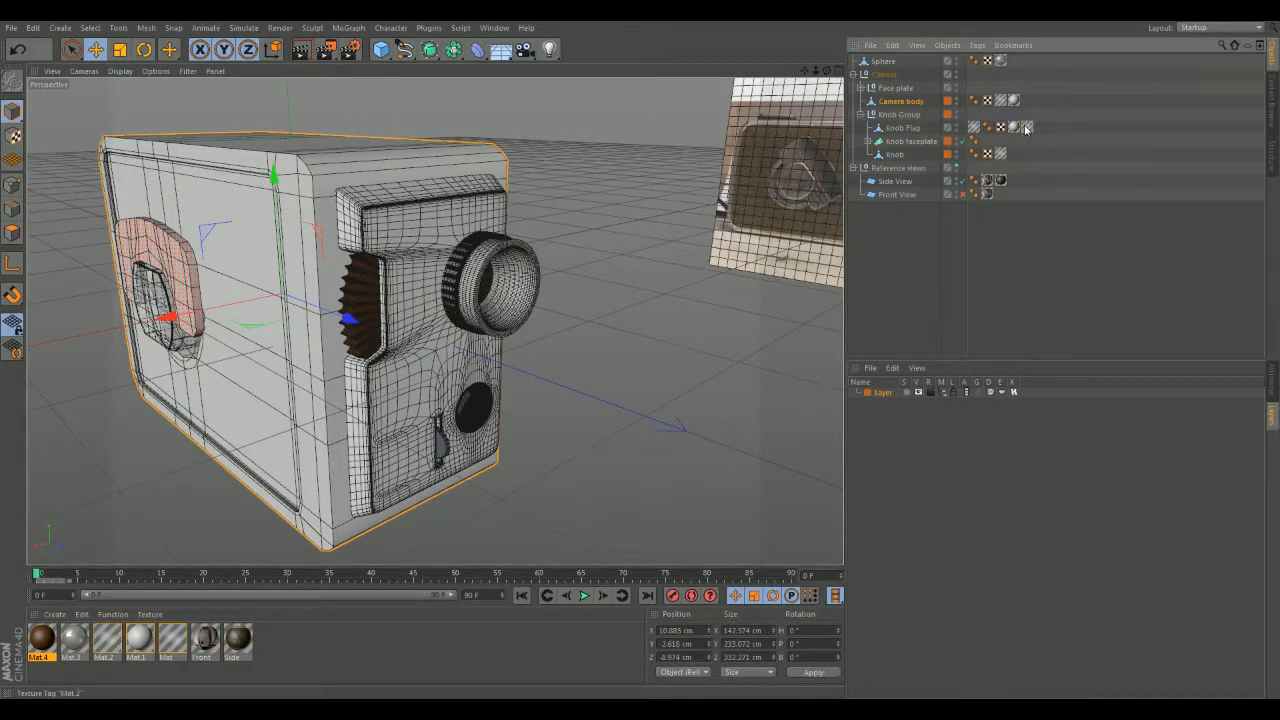
key("Delete")
left_click(975, 129)
key("Delete")
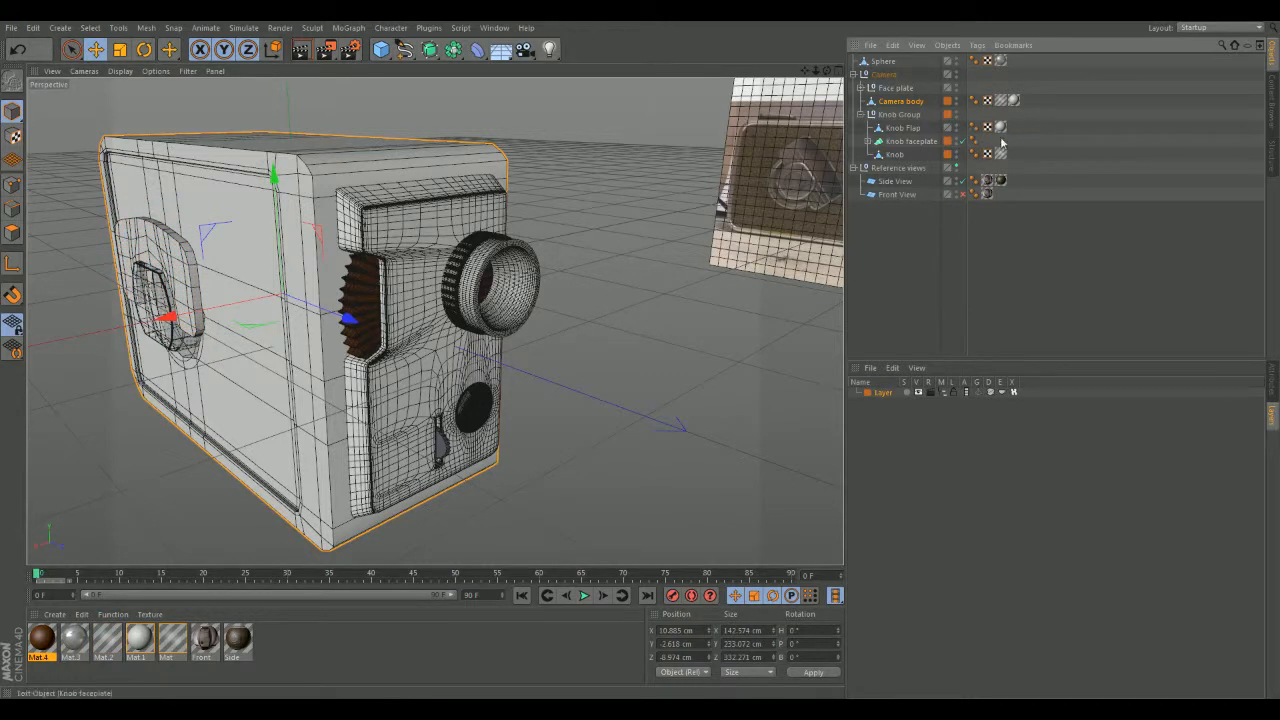
left_click(1001, 154)
key("Delete")
left_click_drag(592, 402, 686, 286, "alt")
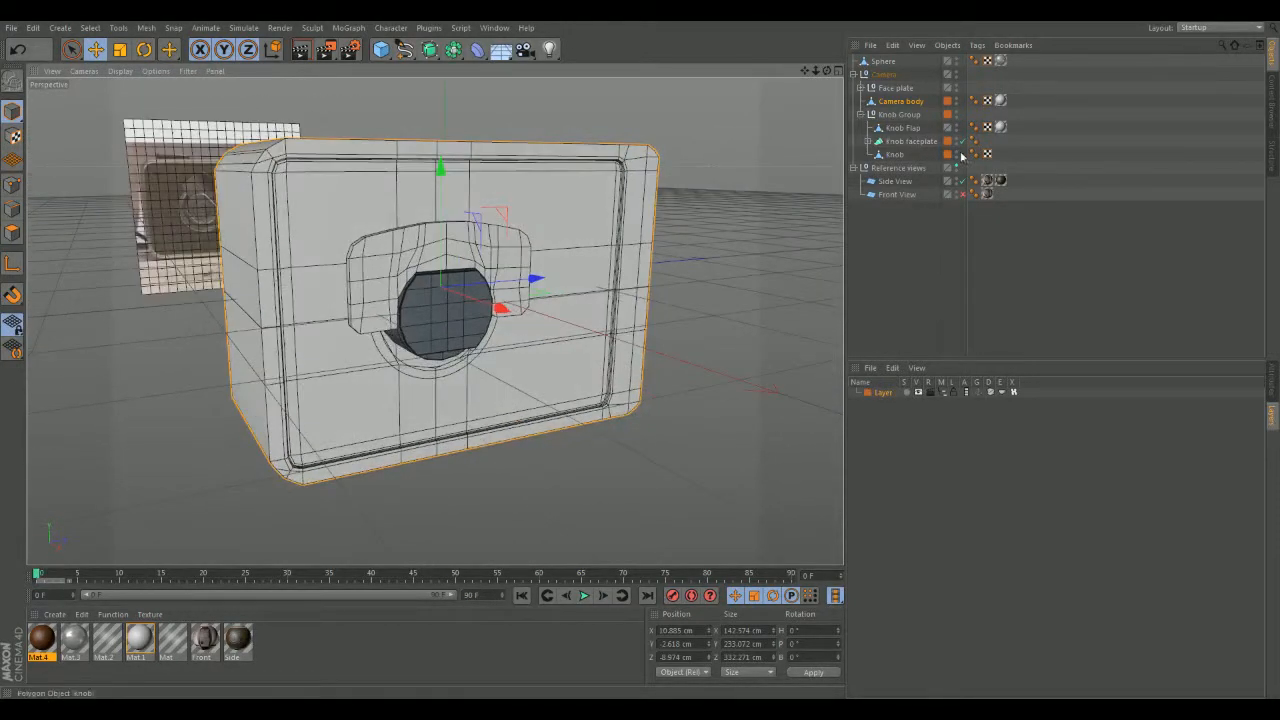
- Remove the Knob faceplate object from its layer
left_click_drag(678, 326, 674, 298, "alt")
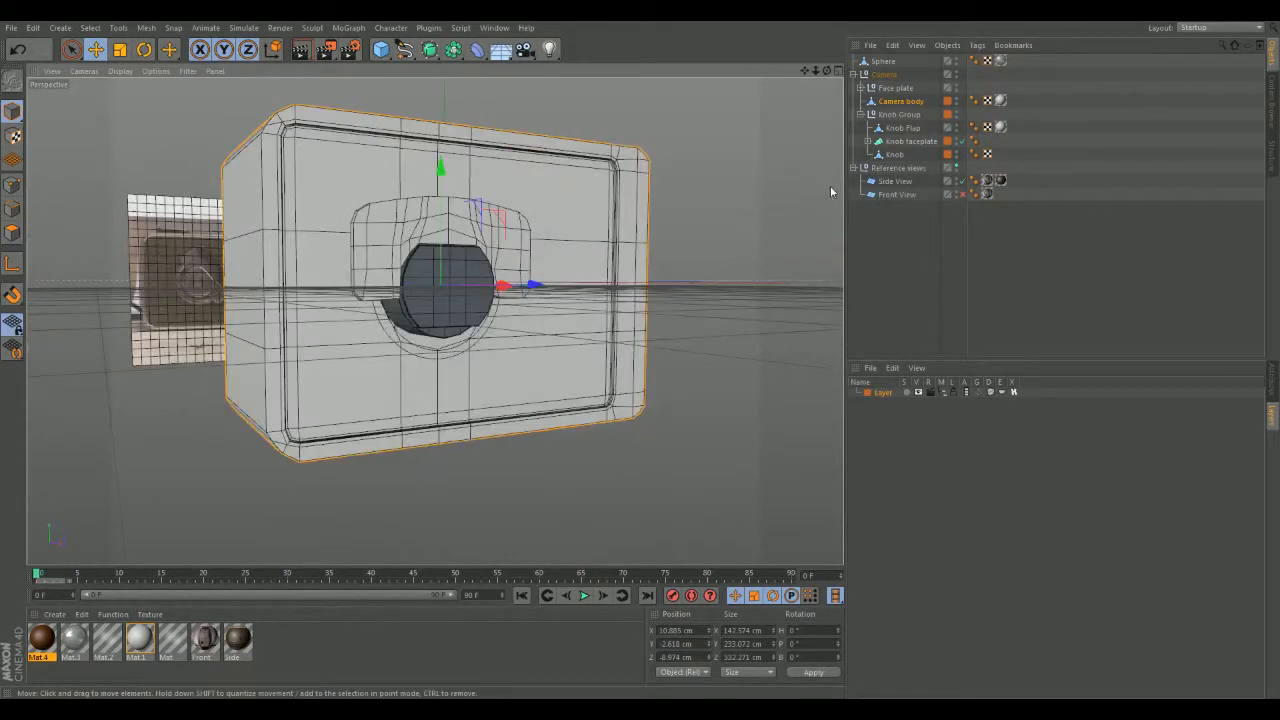
left_click(866, 143)
left_click(866, 143)
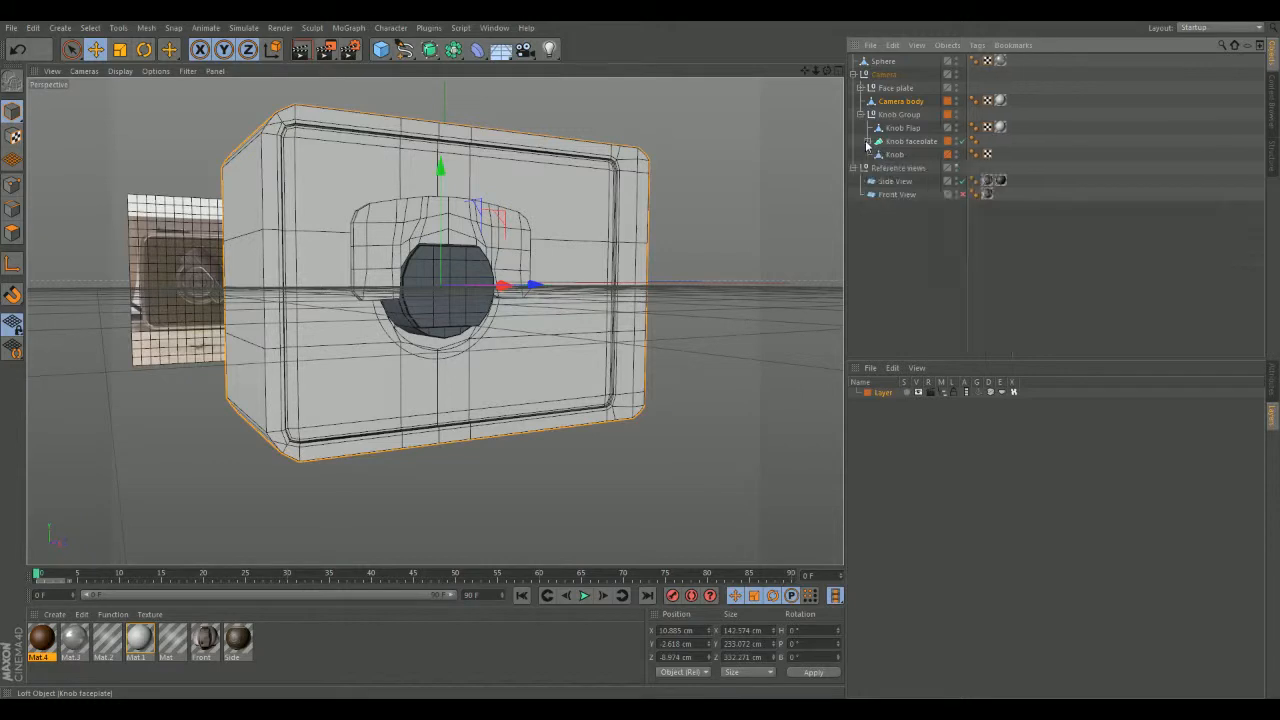
left_click(950, 142)
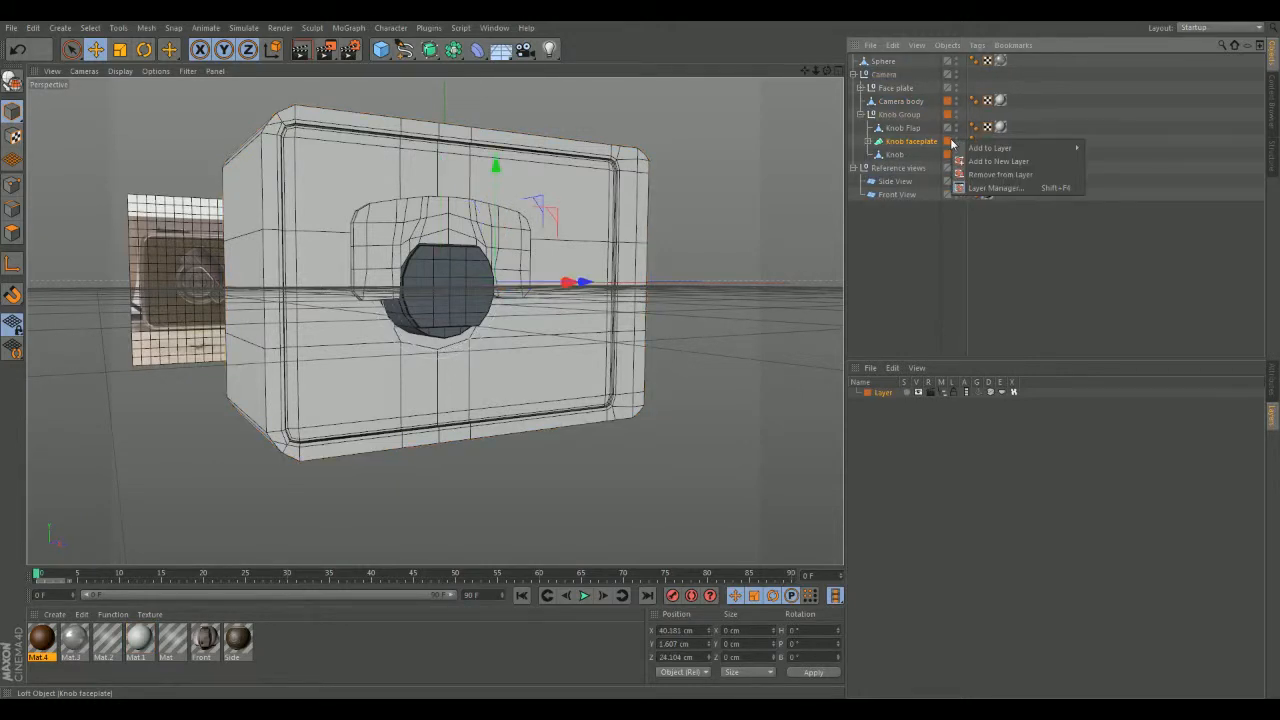
left_click(995, 174)
- Inspect the knob assembly and Knob Flap on the camera's side, and add a Subdivision Surface object
left_click_drag(714, 320, 791, 280, "alt")
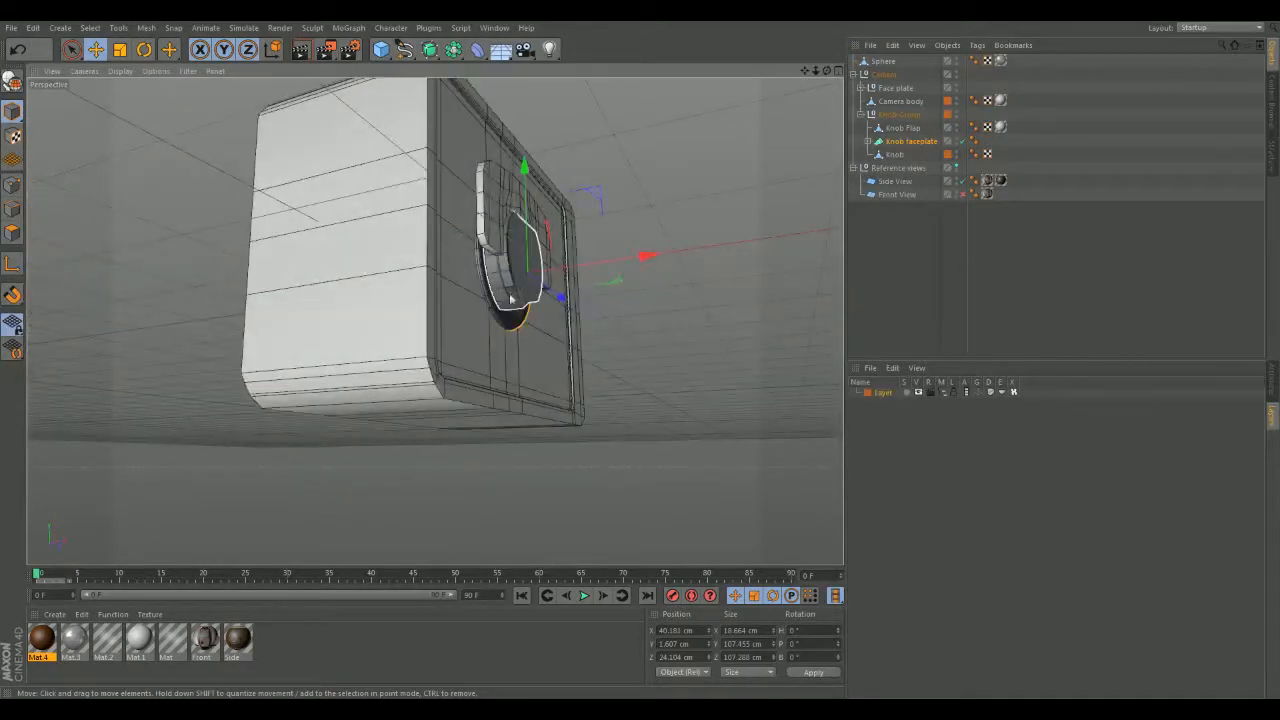
left_click_drag(673, 338, 296, 336, "alt")
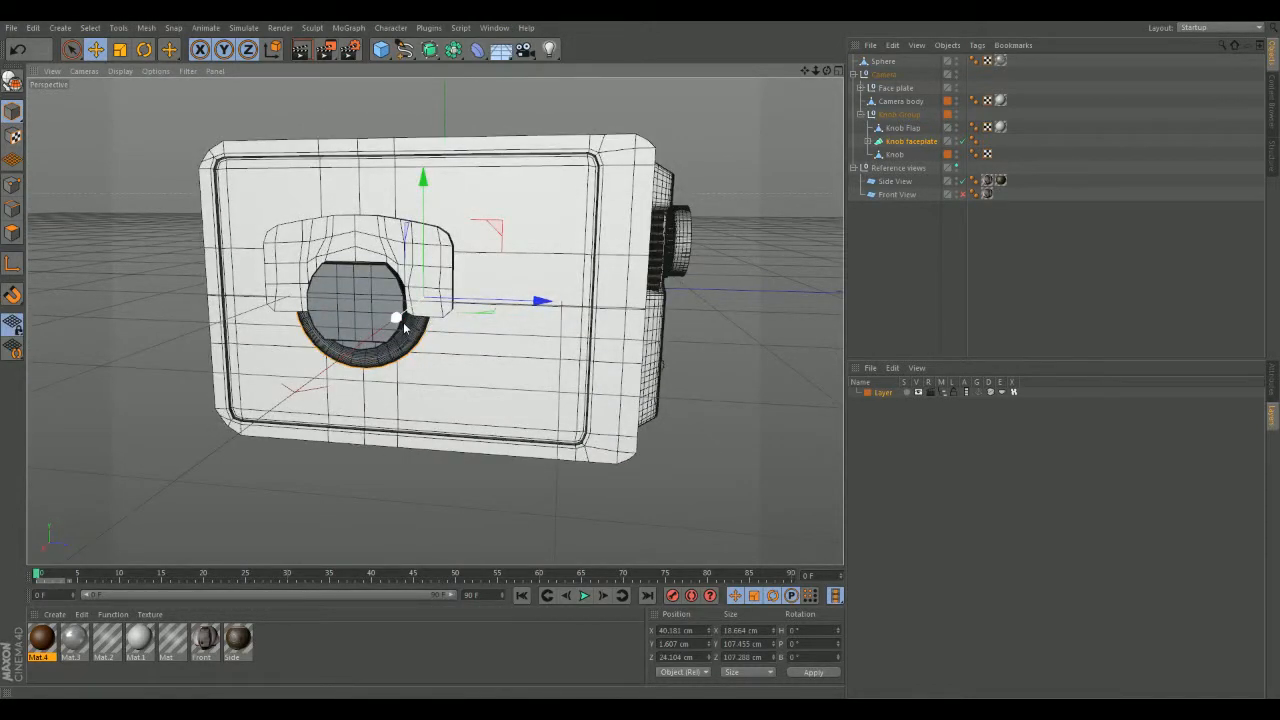
left_click_drag(247, 314, 700, 300, "alt")
left_click(895, 154)
left_click(900, 128)
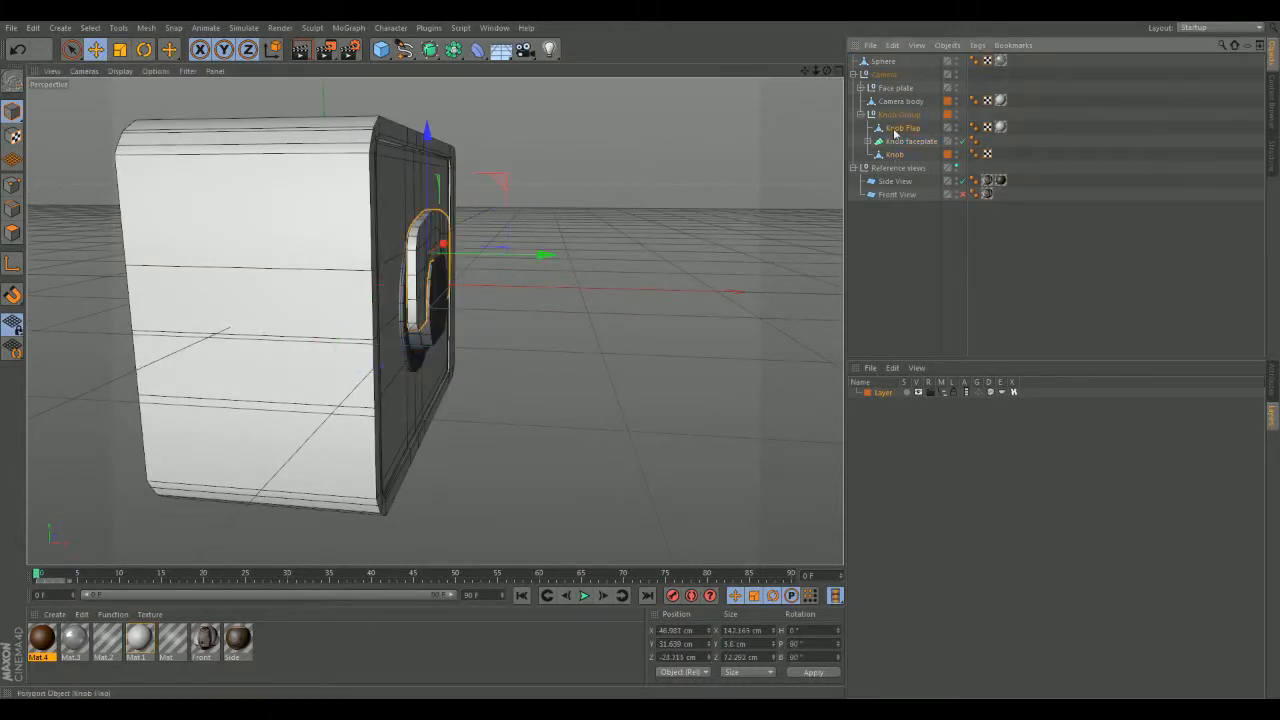
left_click(429, 49)
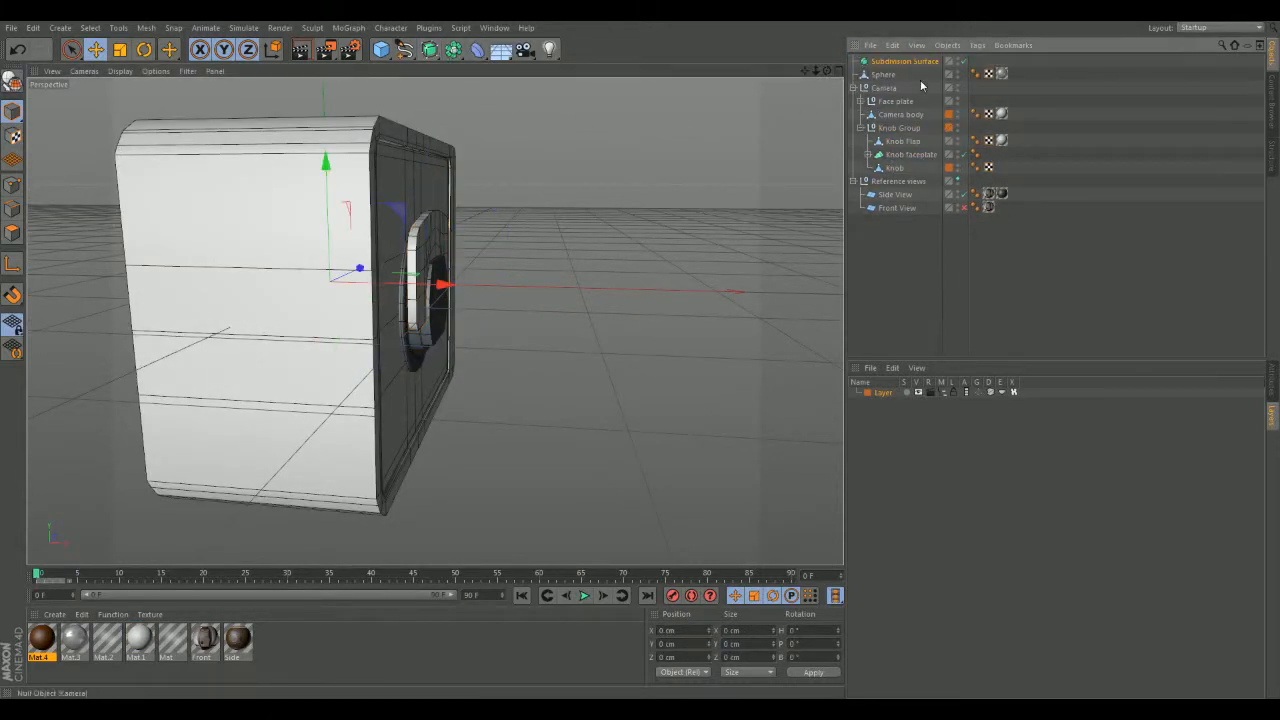
- Nest the Knob Flap under the new Subdivision Surface inside Knob Group, and rename the Subdivision Surface "Knob Flap HD"
left_click_drag(897, 74, 895, 131)
mouse_move(430, 300)
left_mouse_down("alt")
mouse_move(197, 334)
mouse_move(390, 245)
mouse_move(420, 300)
left_mouse_up("alt")
double_click(920, 128)
type("Knob Flap HE")
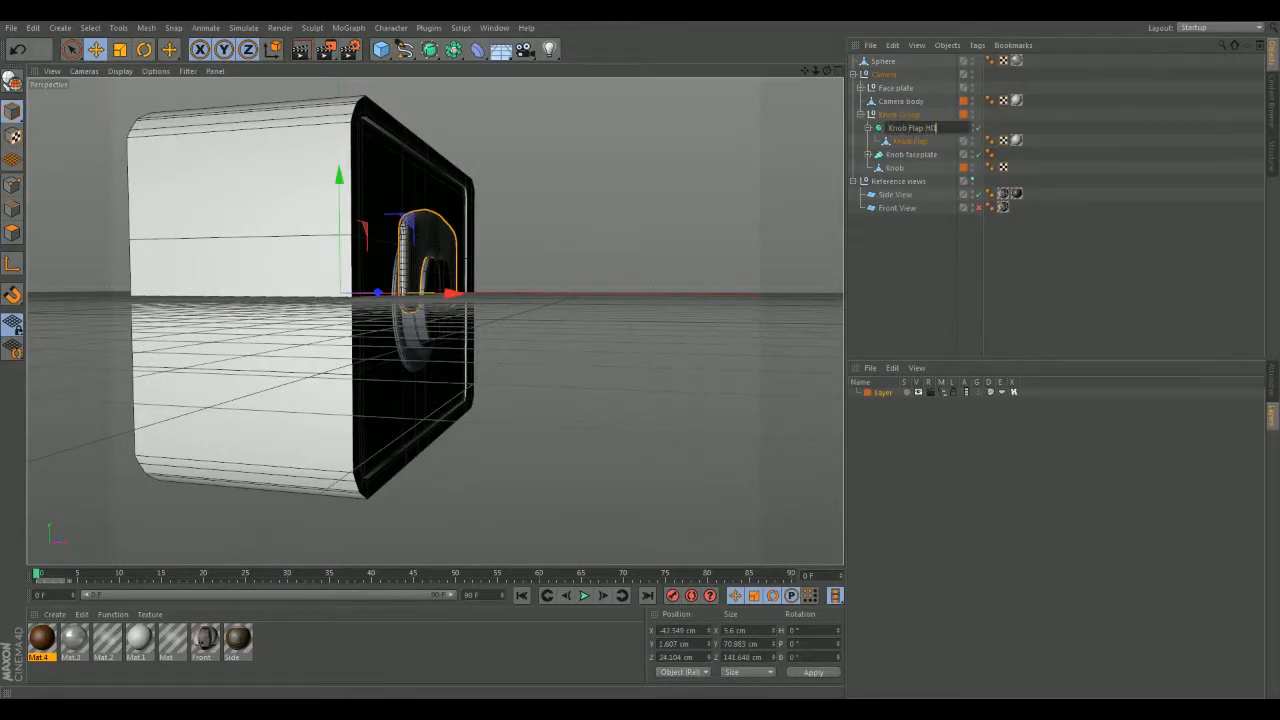
key("Return")
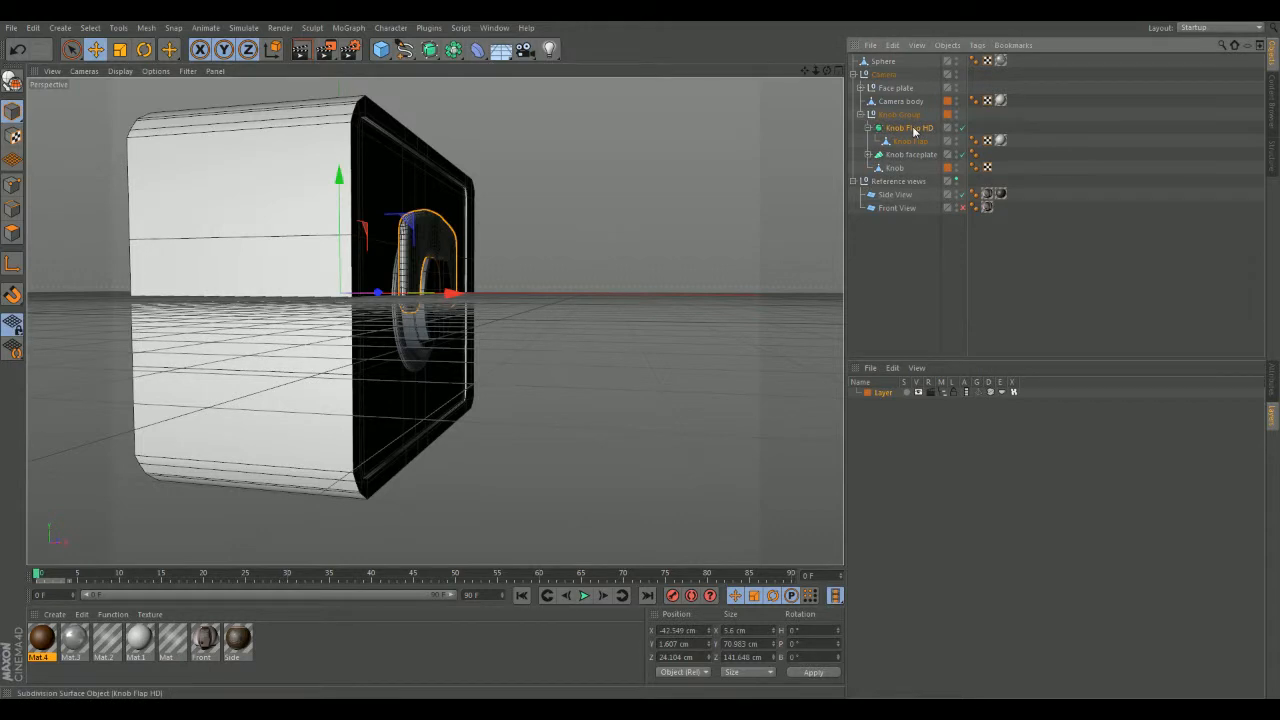
left_click(867, 128)
- Add a Subdivision Surface in Knob Group, nest the Knob under it, and rename the Subdivision Surface "Knob HD"
left_click_drag(639, 343, 520, 290, "alt")
left_click(892, 155)
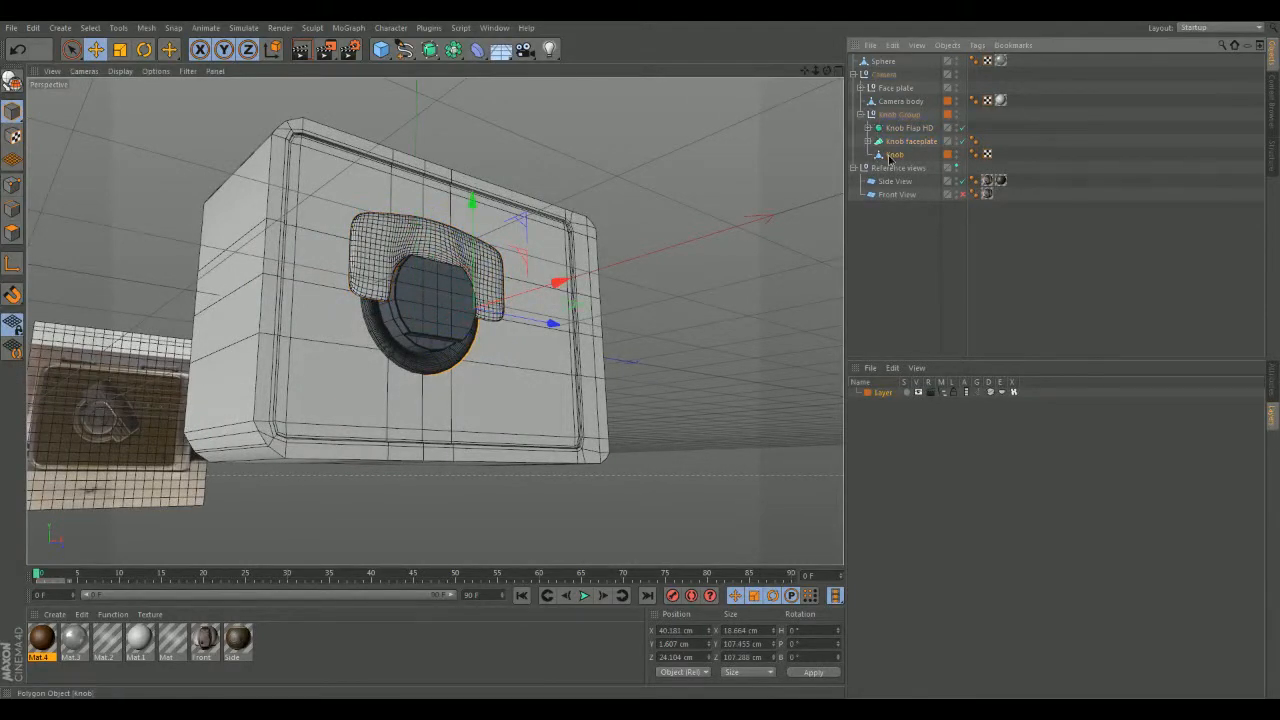
left_click(429, 49)
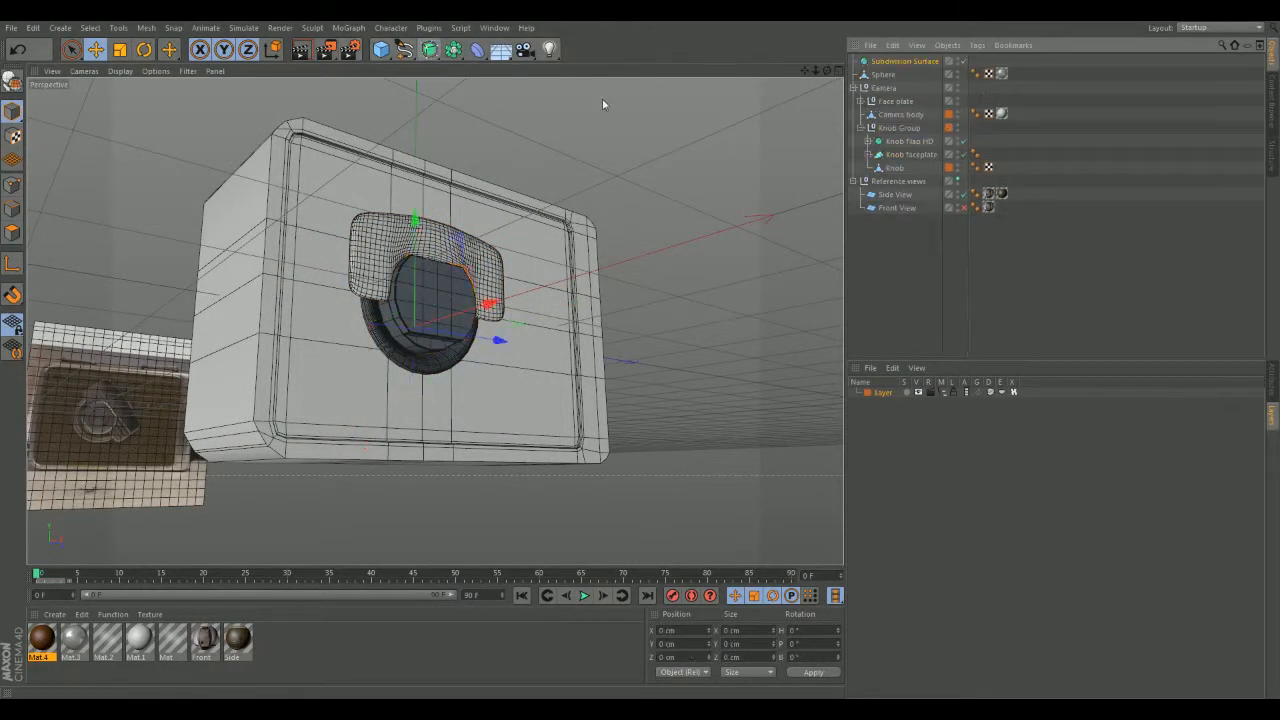
left_click_drag(891, 162, 900, 154)
left_click_drag(672, 300, 520, 366, "alt")
left_click(681, 358)
type("Knob")
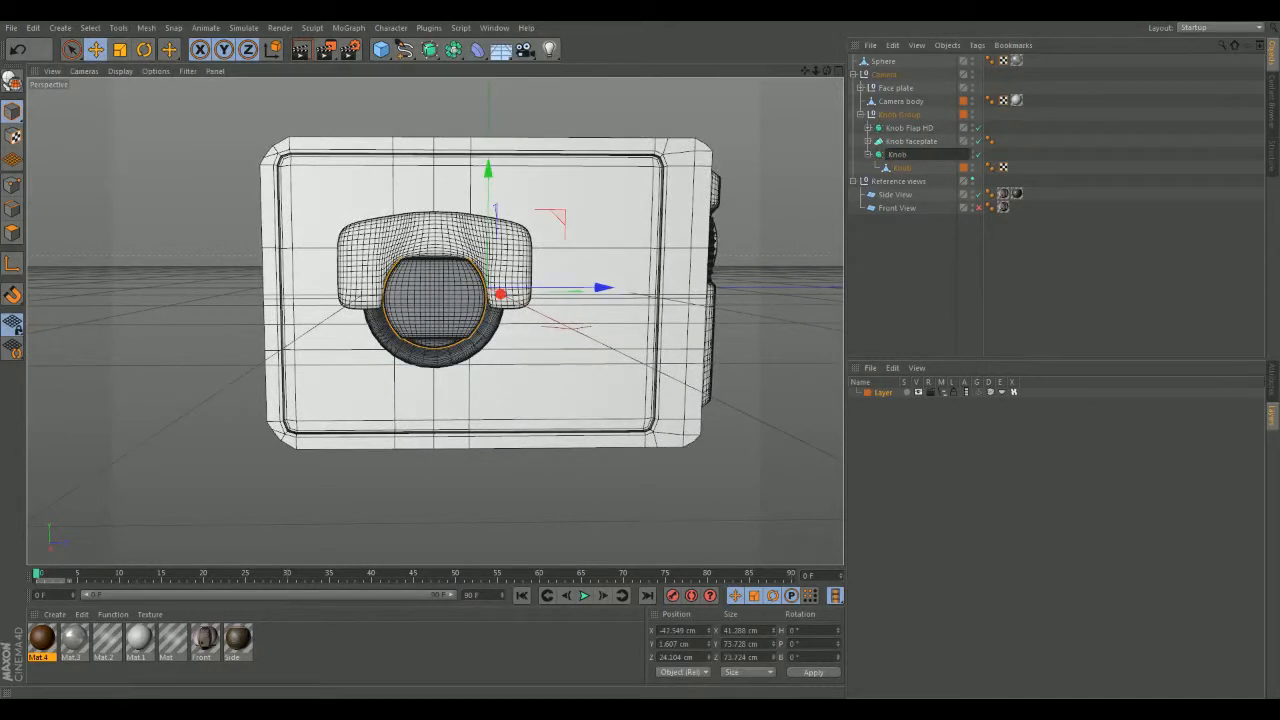
type(" HD")
key("Return")
left_click(868, 154)
- Render the perspective view to check the smoothed knob parts together with the front of the camera
left_click_drag(560, 440, 571, 390, "alt")
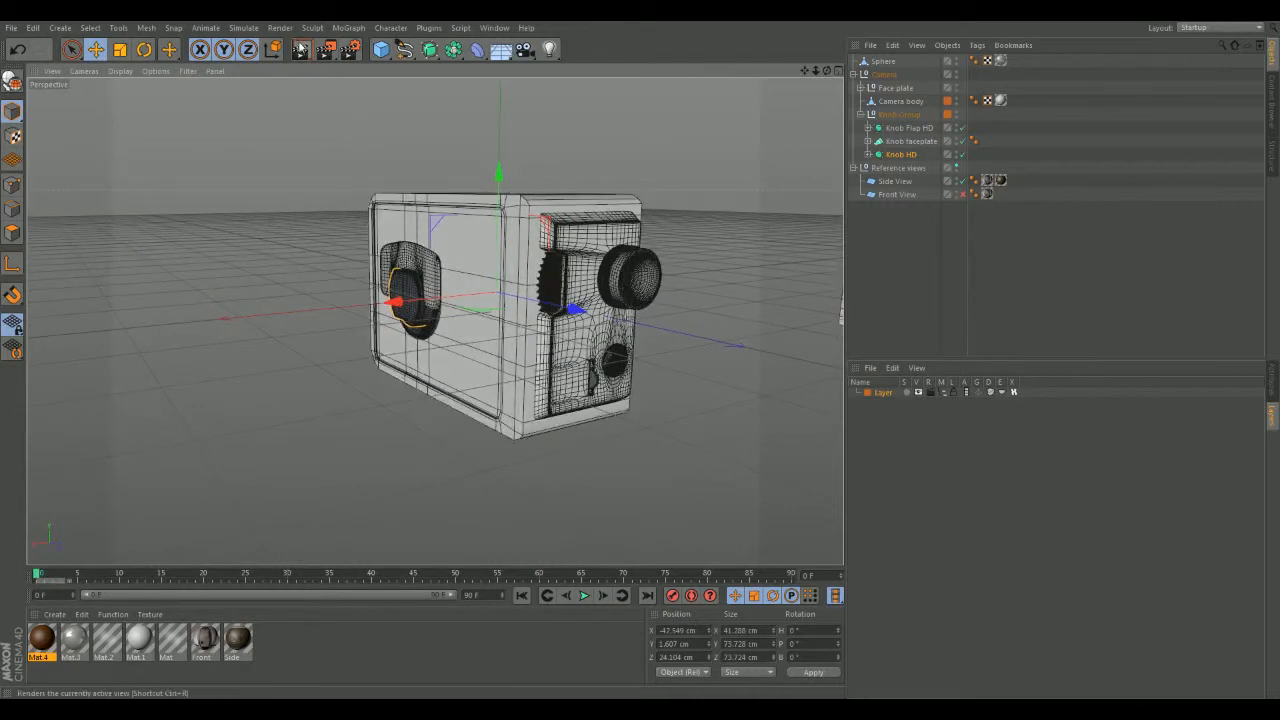
left_click(301, 49)
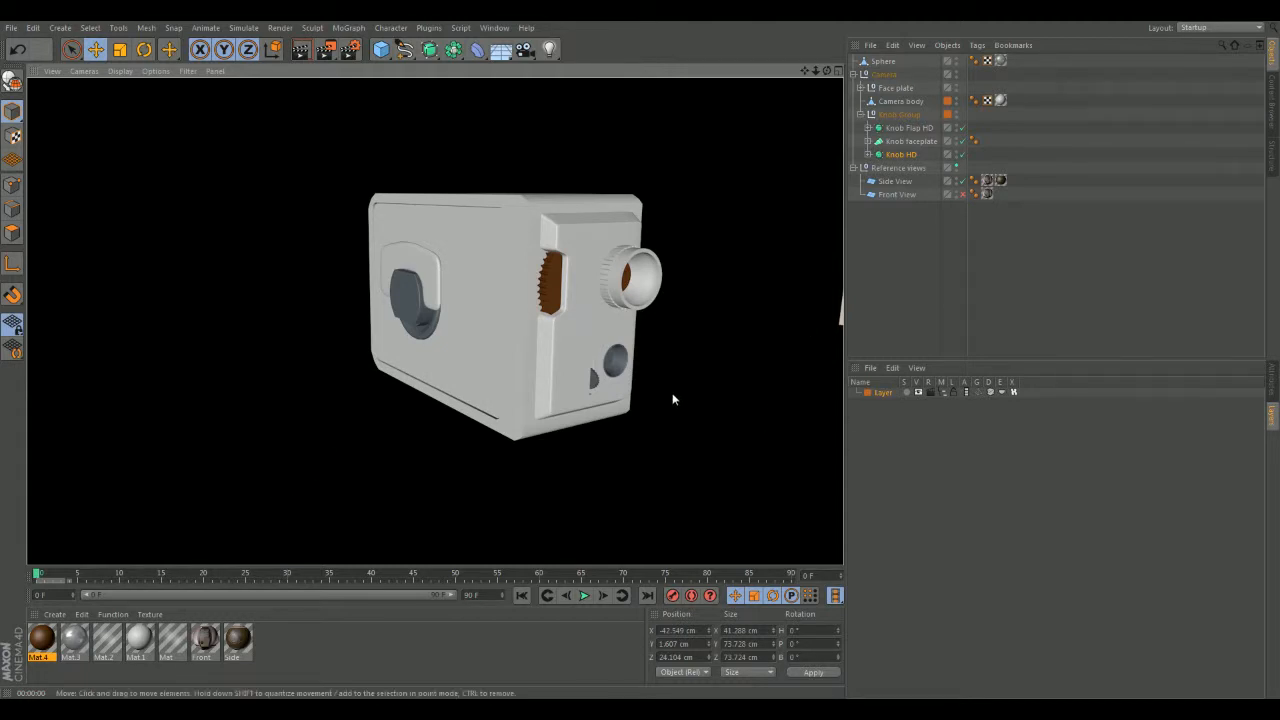
left_click(249, 362)
mouse_move(249, 362)
left_mouse_down("alt")
mouse_move(317, 446)
mouse_move(771, 486)
mouse_move(743, 423)
mouse_move(385, 432)
mouse_move(757, 437)
mouse_move(700, 460)
mouse_move(711, 480)
mouse_move(480, 410)
mouse_move(686, 366)
mouse_move(686, 406)
mouse_move(612, 443)
mouse_move(706, 443)
mouse_move(689, 471)
mouse_move(654, 400)
mouse_move(331, 396)
mouse_move(663, 431)
mouse_move(612, 408)
mouse_move(606, 480)
mouse_move(580, 449)
mouse_move(584, 397)
mouse_move(600, 445)
mouse_move(597, 429)
mouse_move(693, 379)
left_mouse_up("alt")
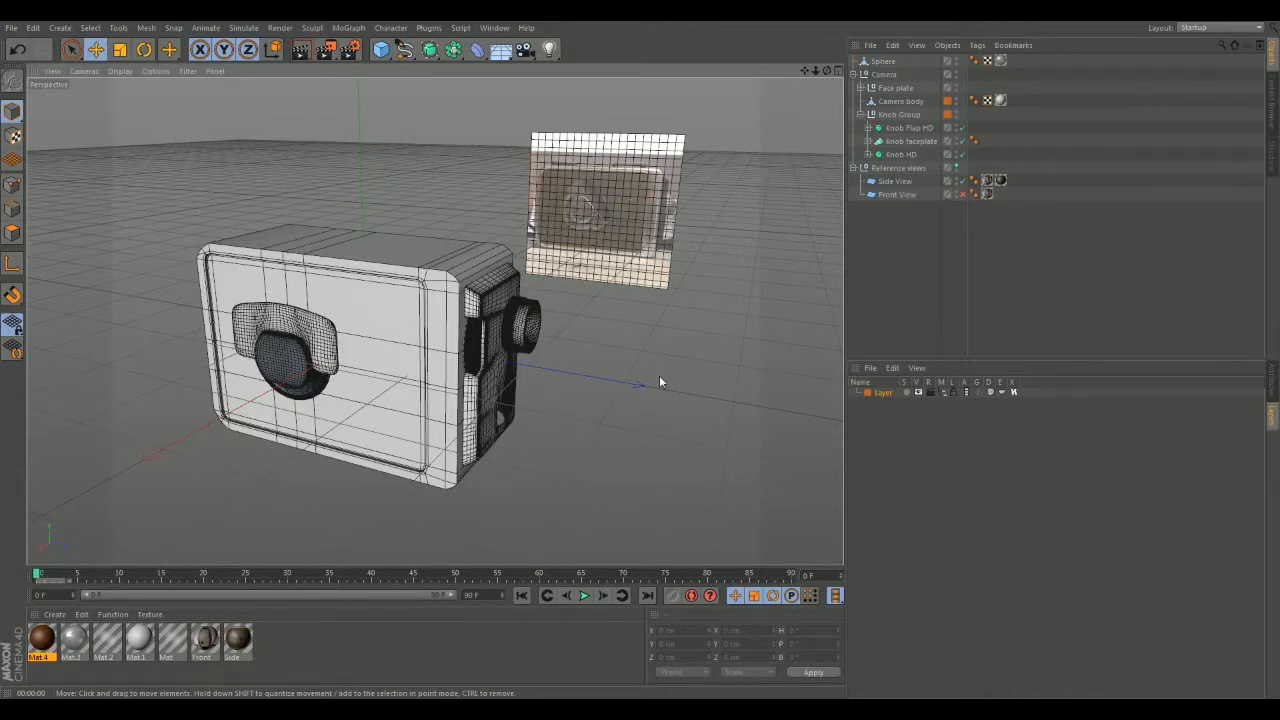
left_click_drag(591, 380, 633, 388, "alt")
- Show the Front View reference plane, and hide the Knob Group and the Face plate group
scroll(625, 399, "up", 5)
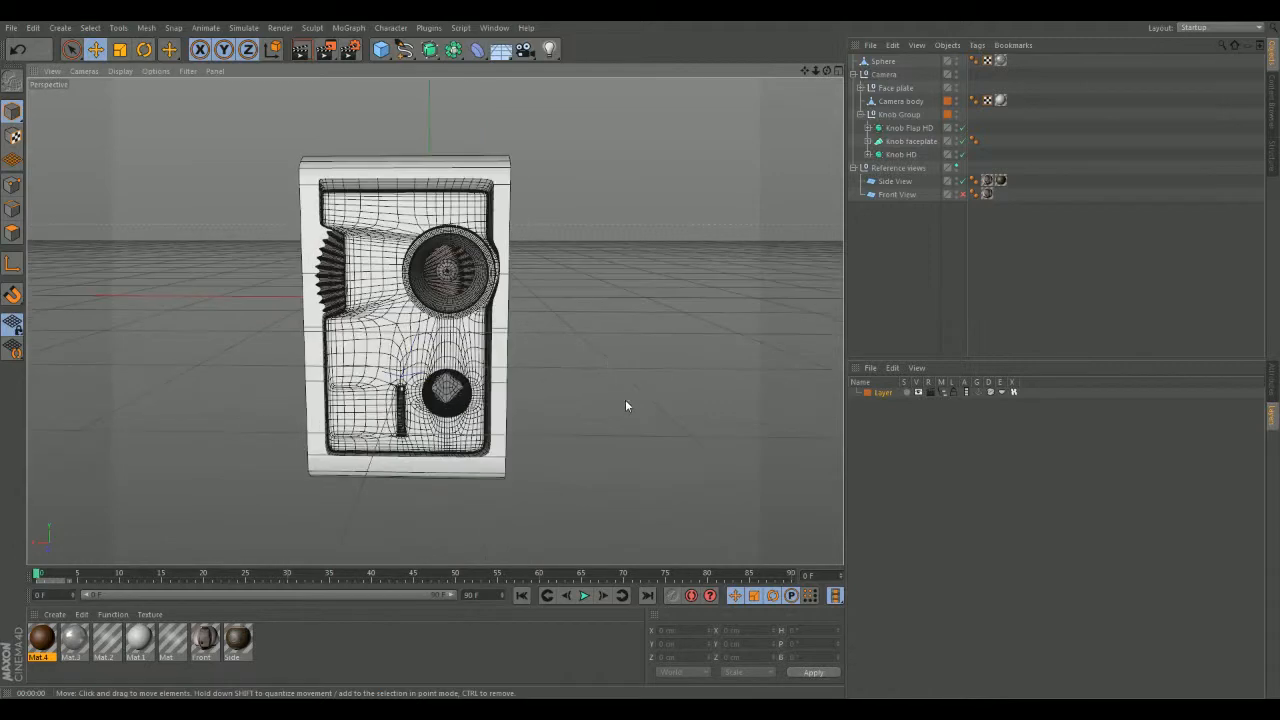
left_click(962, 194)
middle_click(707, 285)
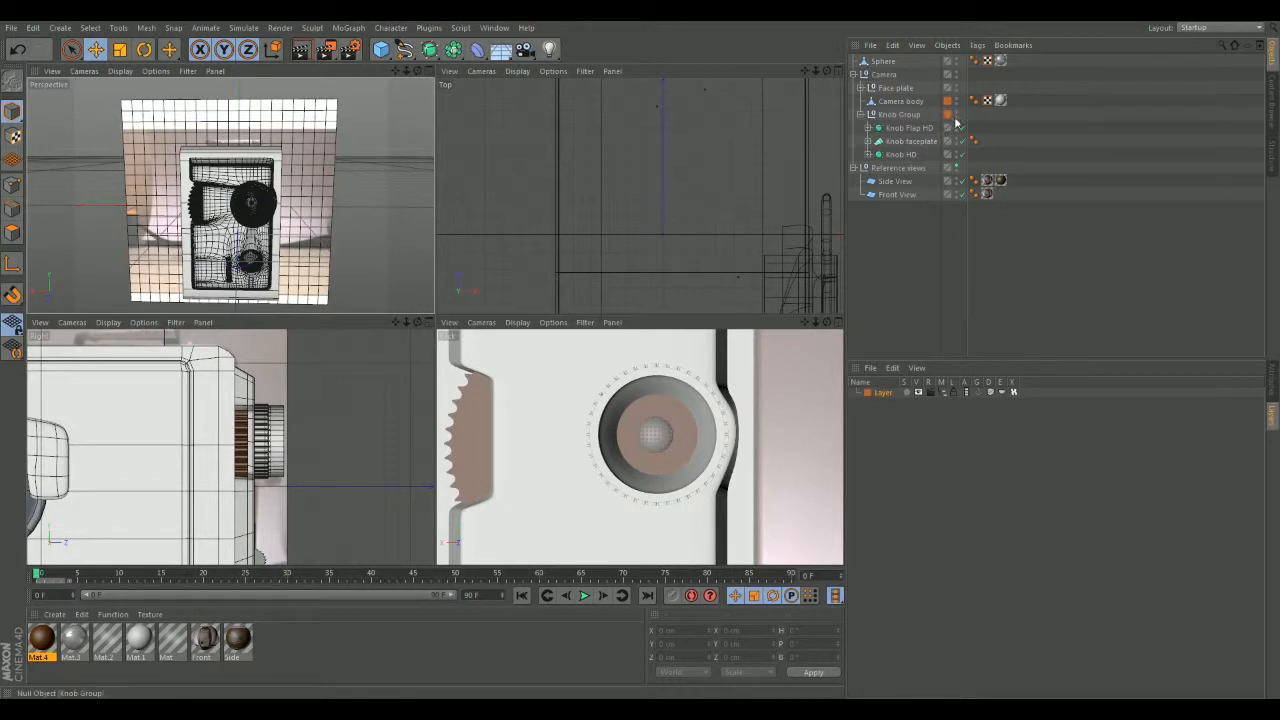
left_click(862, 115)
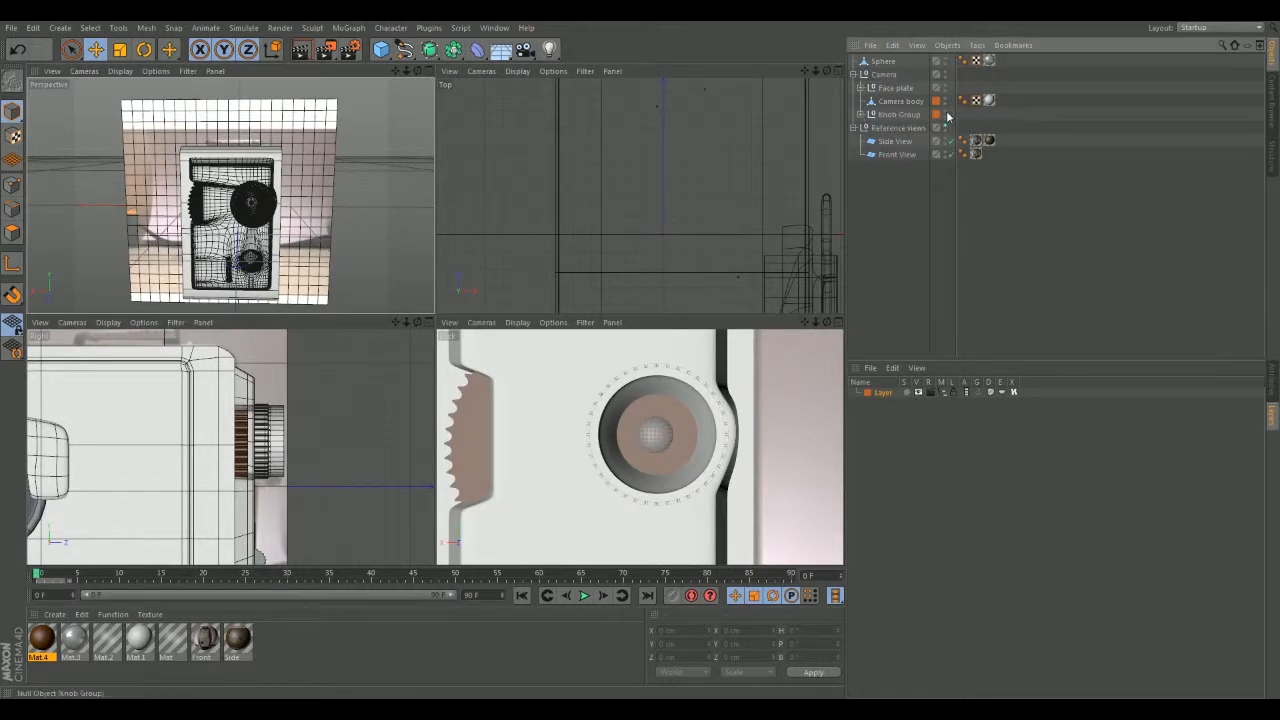
left_click(946, 114)
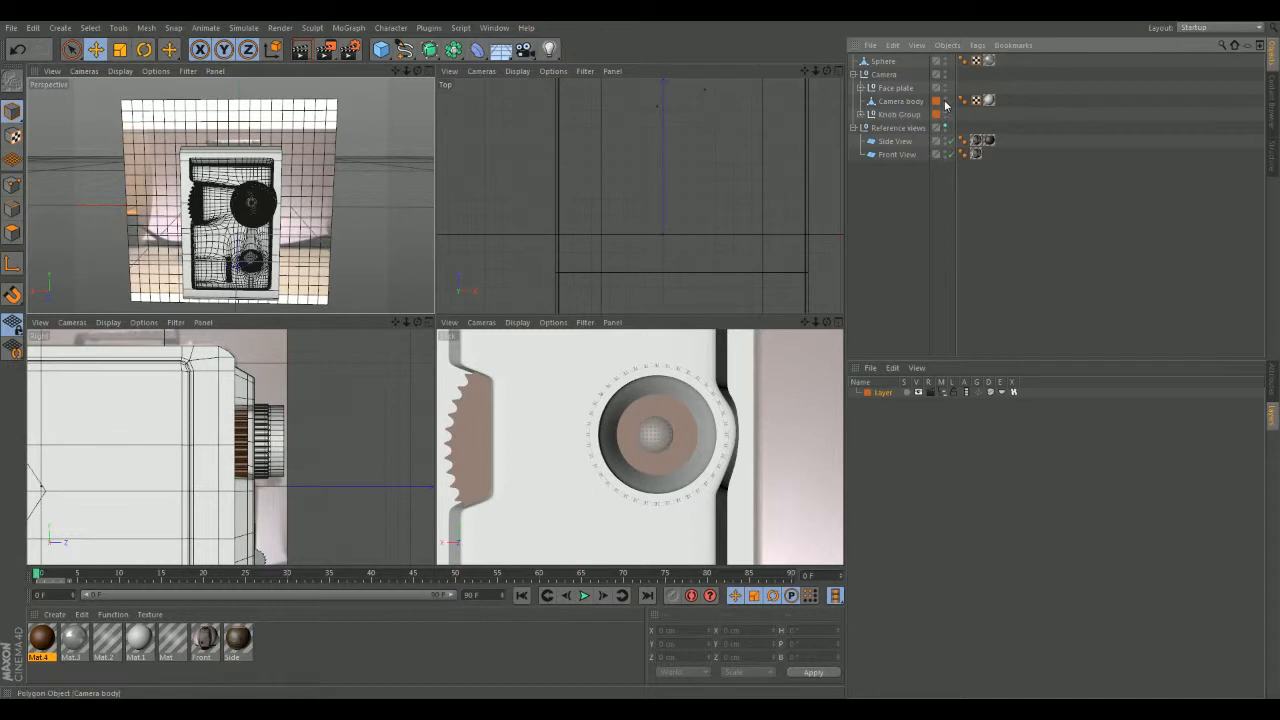
left_click(946, 88)
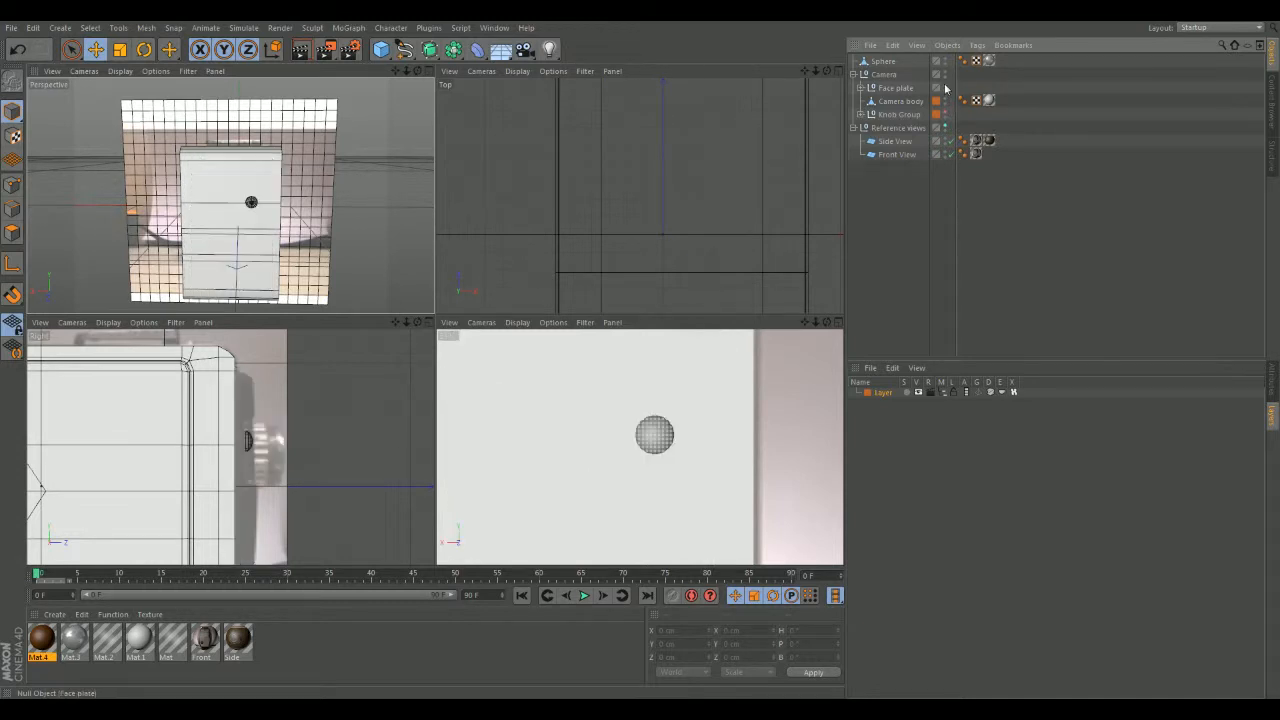
- Rename the Sphere object "Lens"
double_click(884, 61)
type("kn")
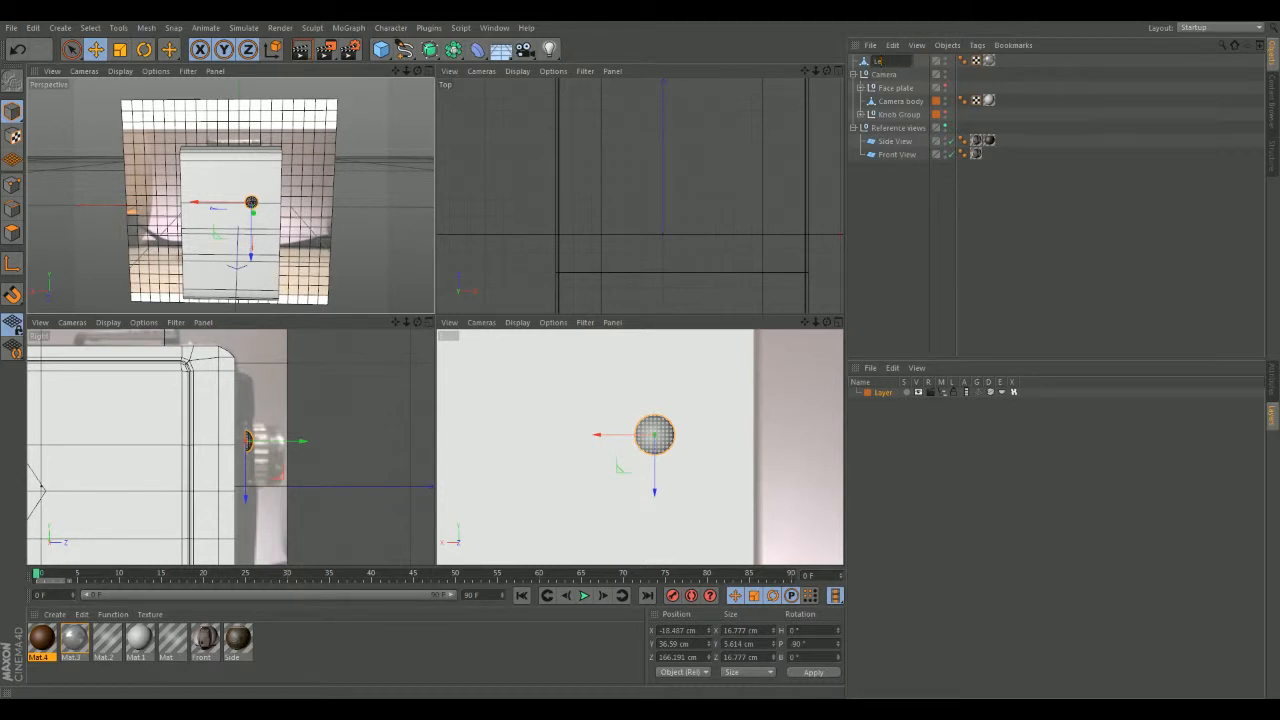
type("ns")
key("Return")
- Make the Lens a child of the Camera Lens object inside the Face plate group's Camera Lens HD
left_click(860, 88)
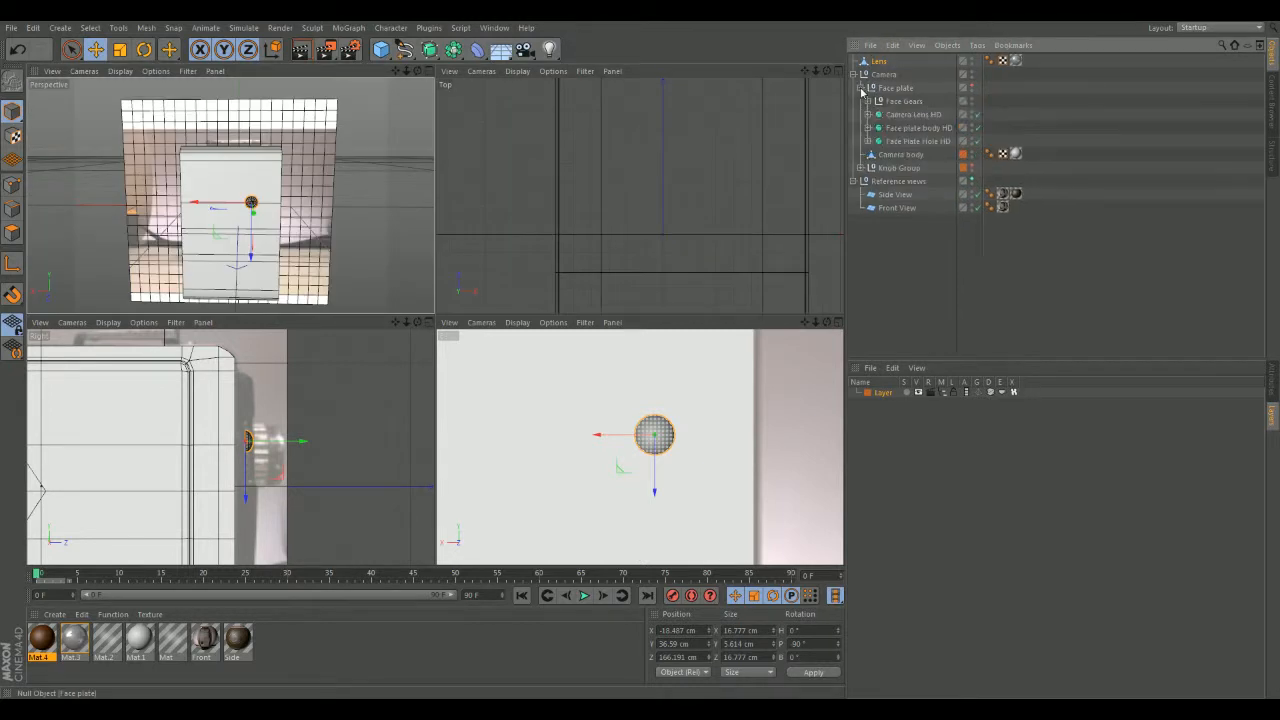
left_click(908, 115)
left_click(877, 63)
left_click_drag(877, 63, 889, 116)
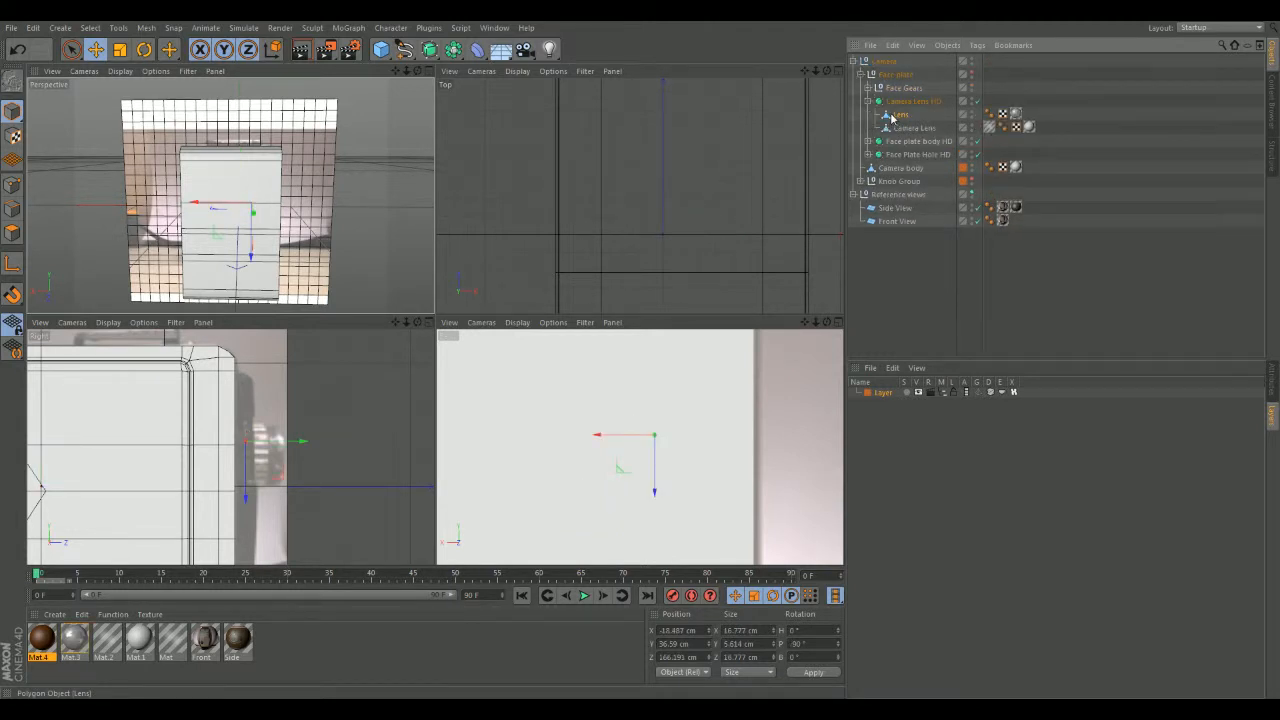
left_click_drag(892, 116, 895, 130)
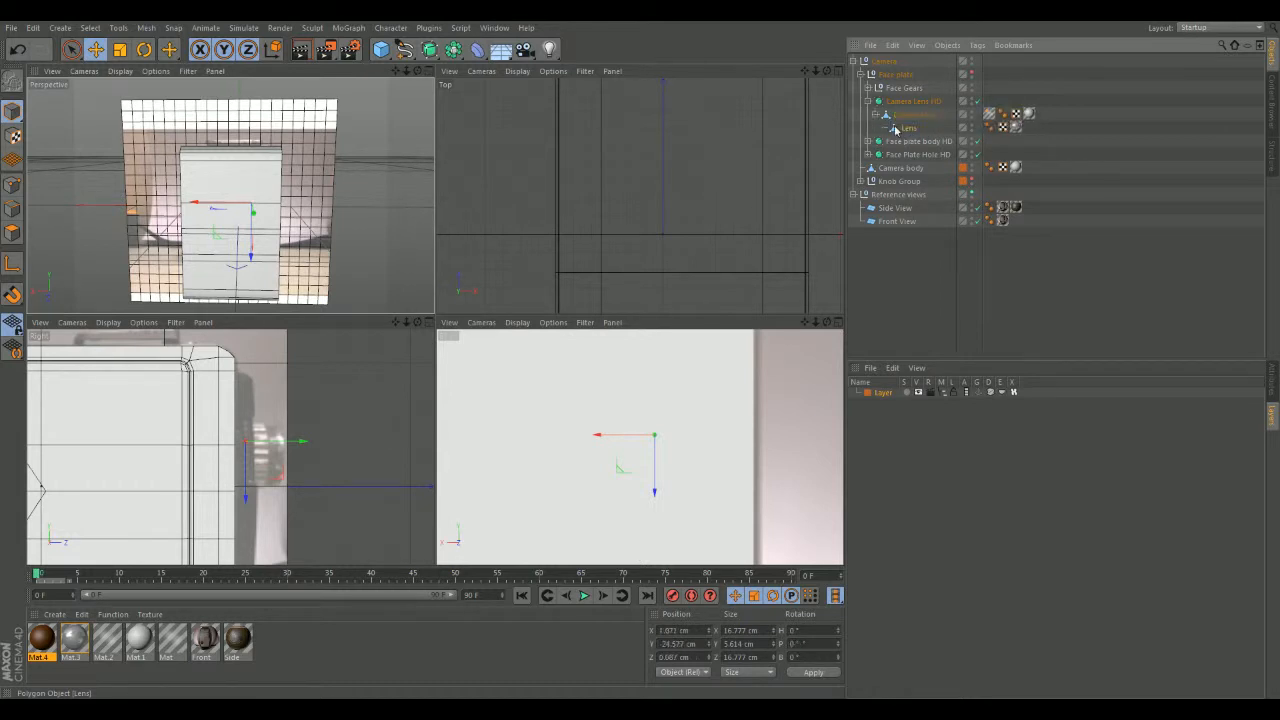
left_click(875, 114)
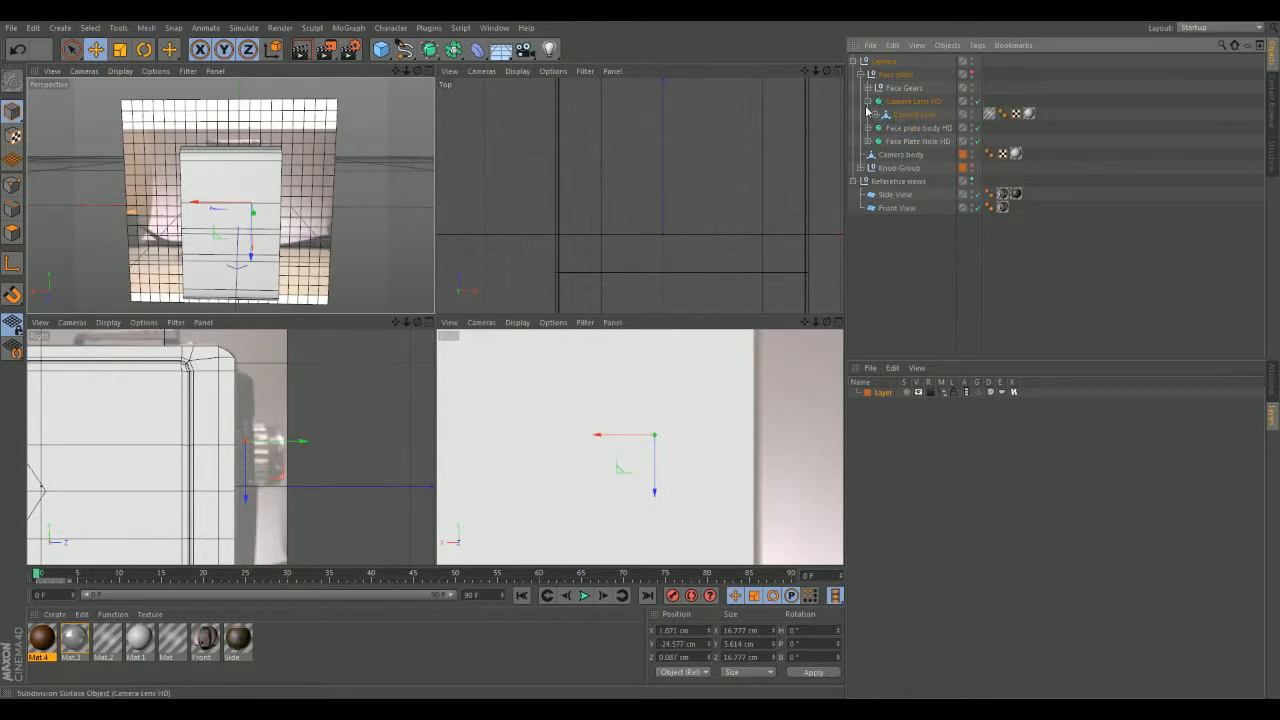
- Show the Face plate group again and render the perspective view to check the lens in its housing
left_click(971, 74)
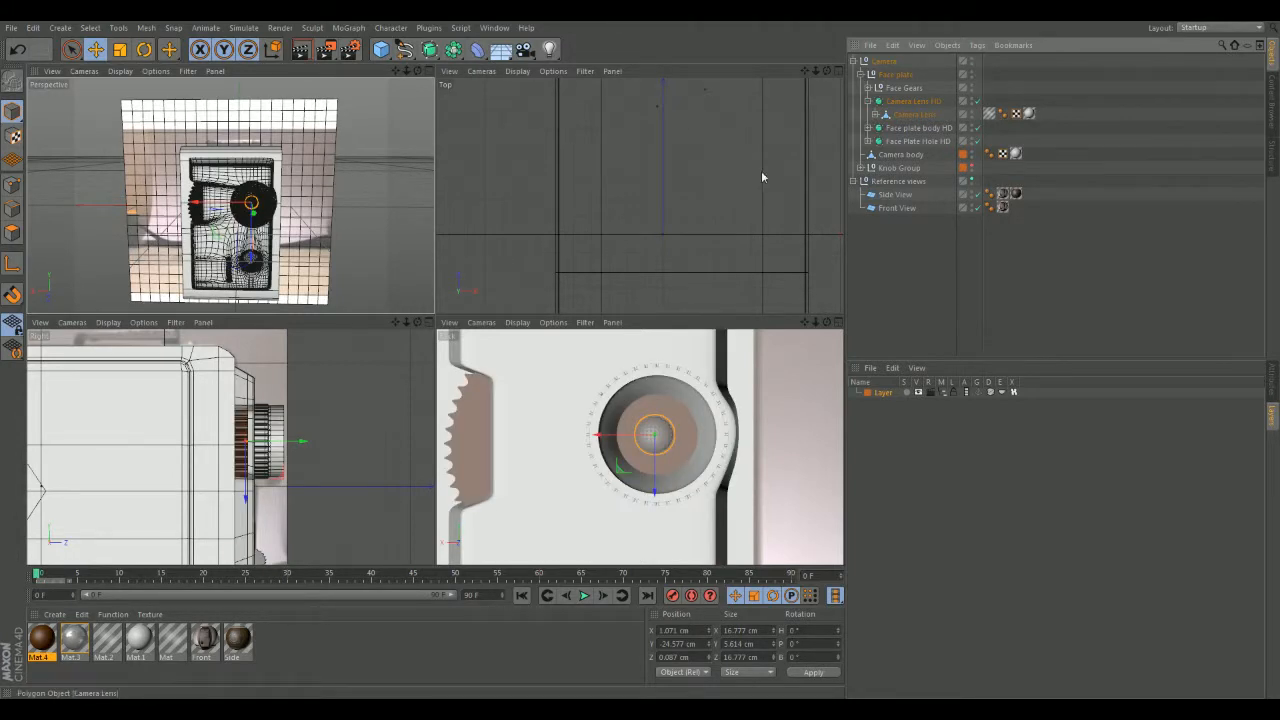
middle_click(379, 226)
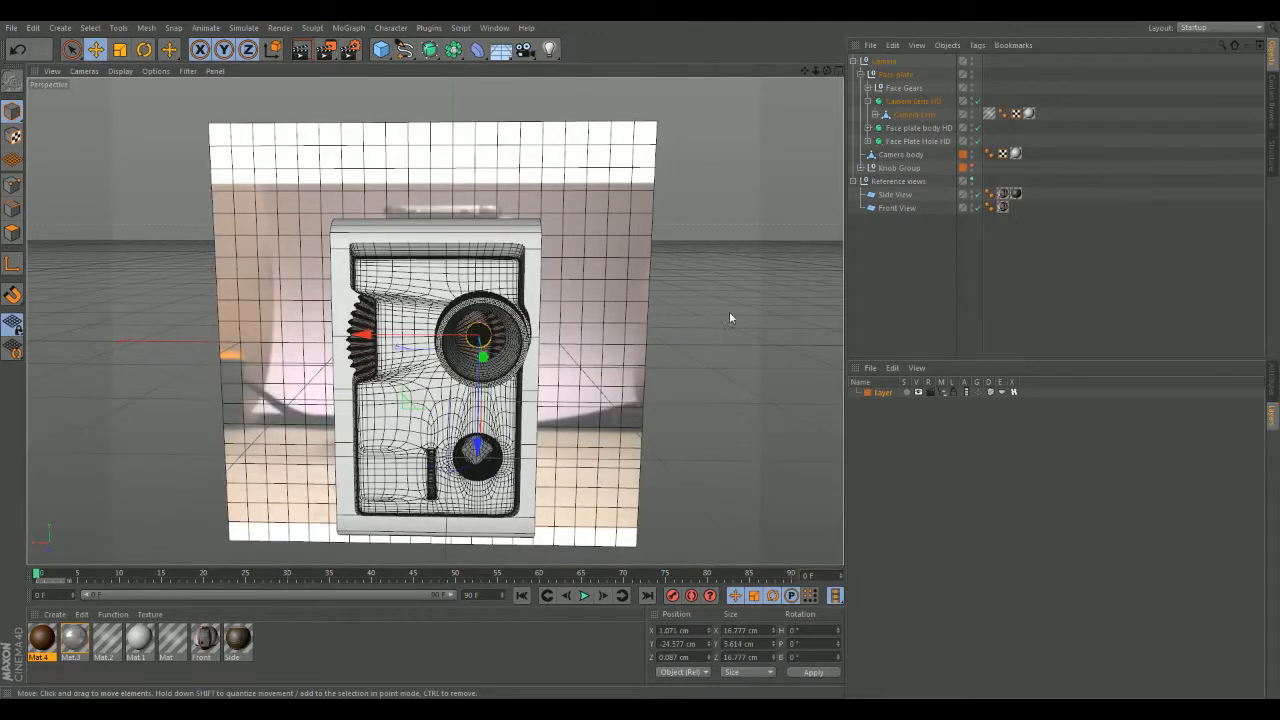
left_click_drag(731, 317, 666, 286, "alt")
left_click_drag(242, 279, 261, 306, "alt")
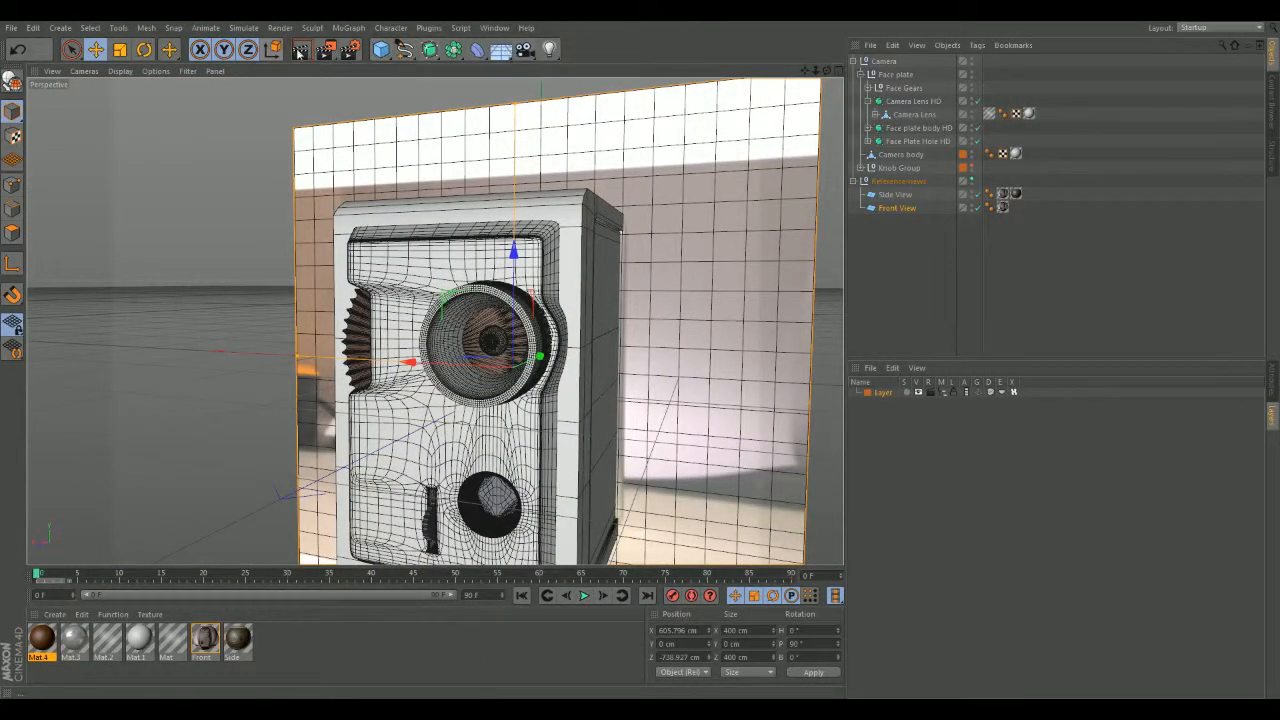
left_click(301, 51)
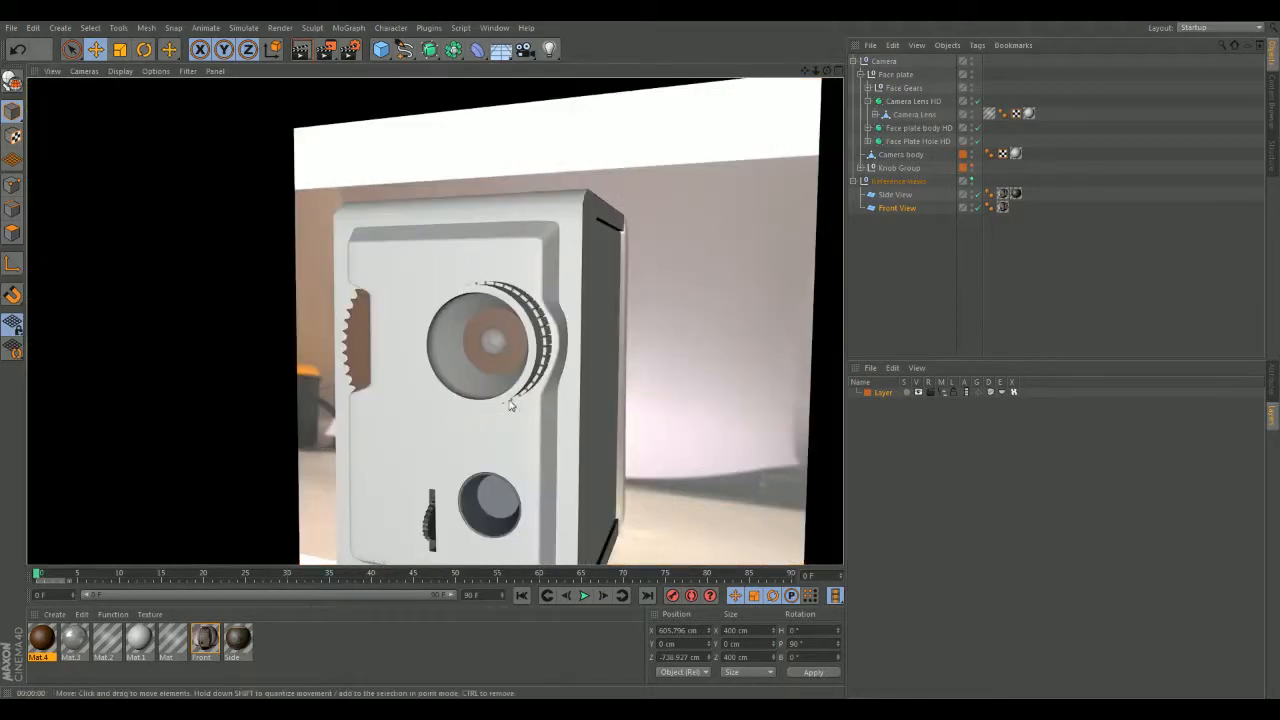
left_click(177, 278)
left_click_drag(257, 345, 318, 368, "alt")
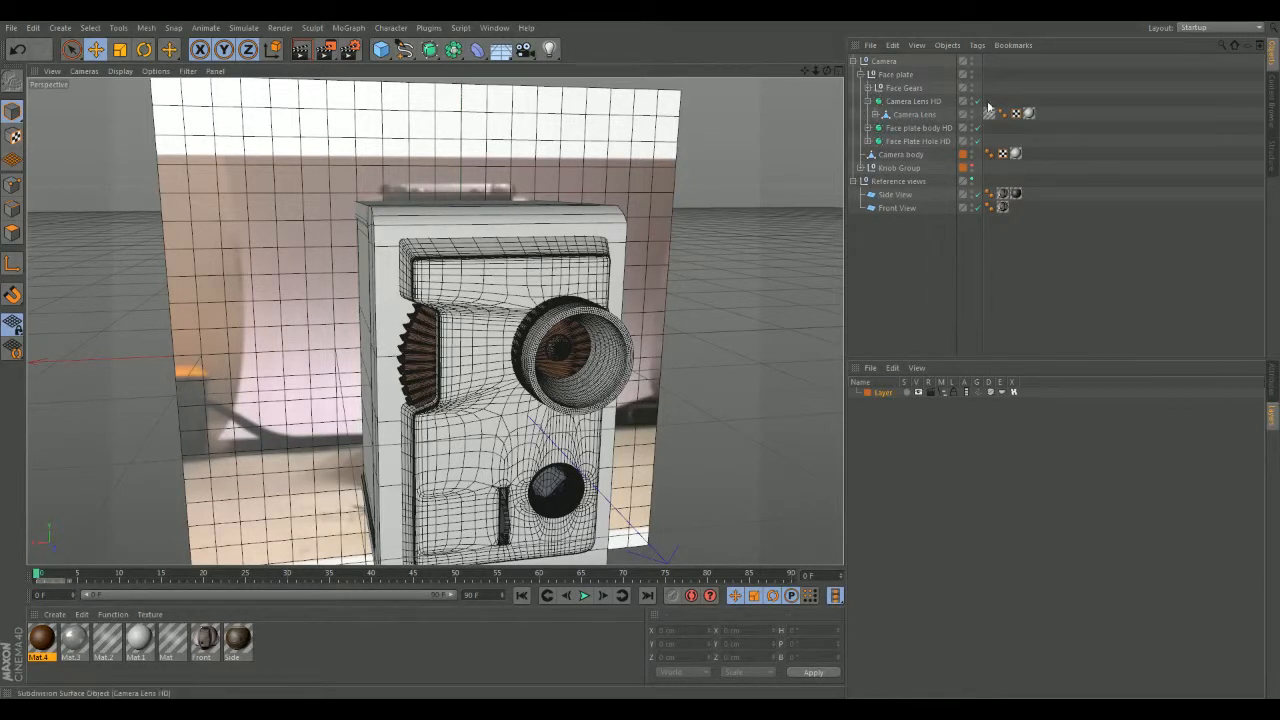
- Hide the Face plate group and frame the camera body against the front reference in the full-size Back view
left_click(862, 76)
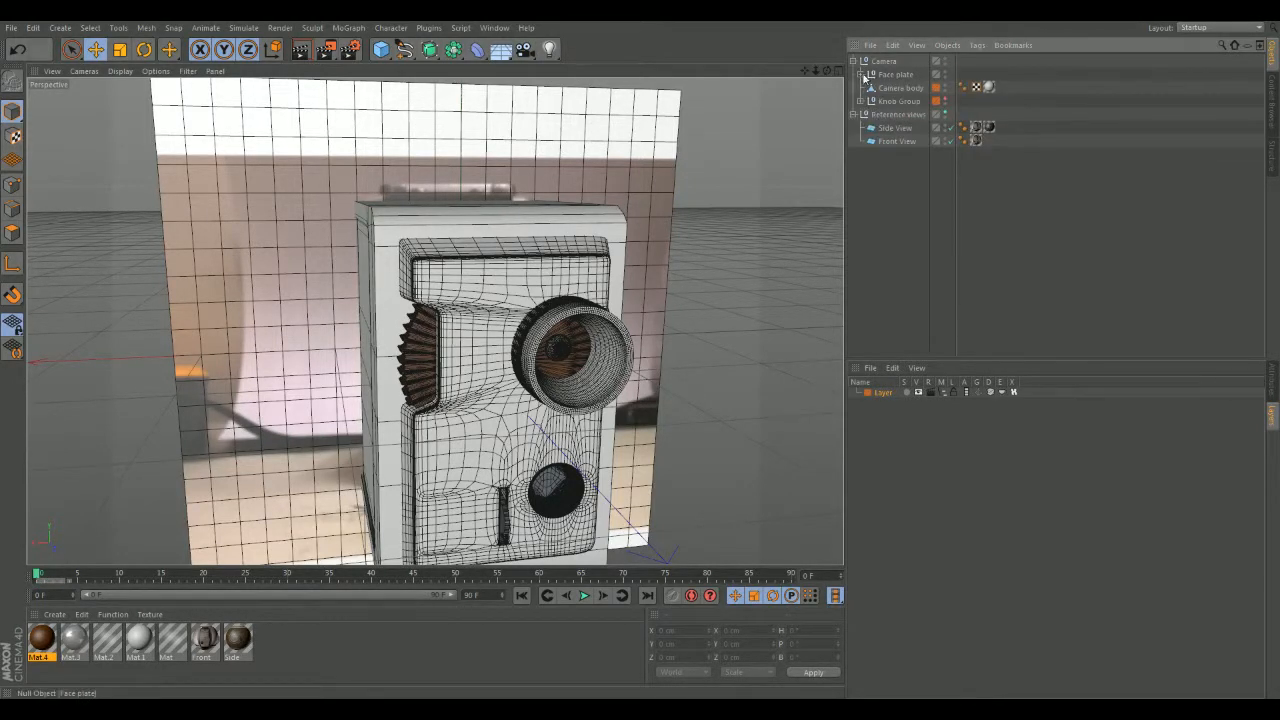
left_click(945, 73)
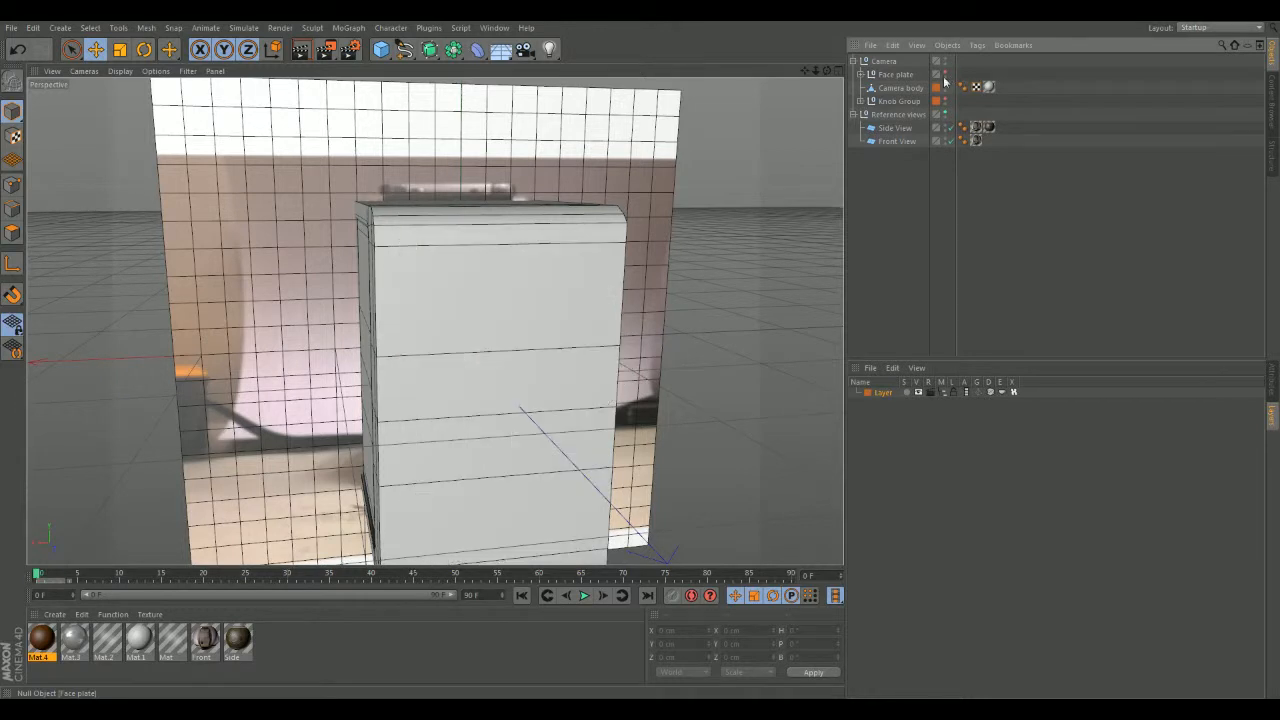
left_click_drag(686, 180, 770, 203, "alt")
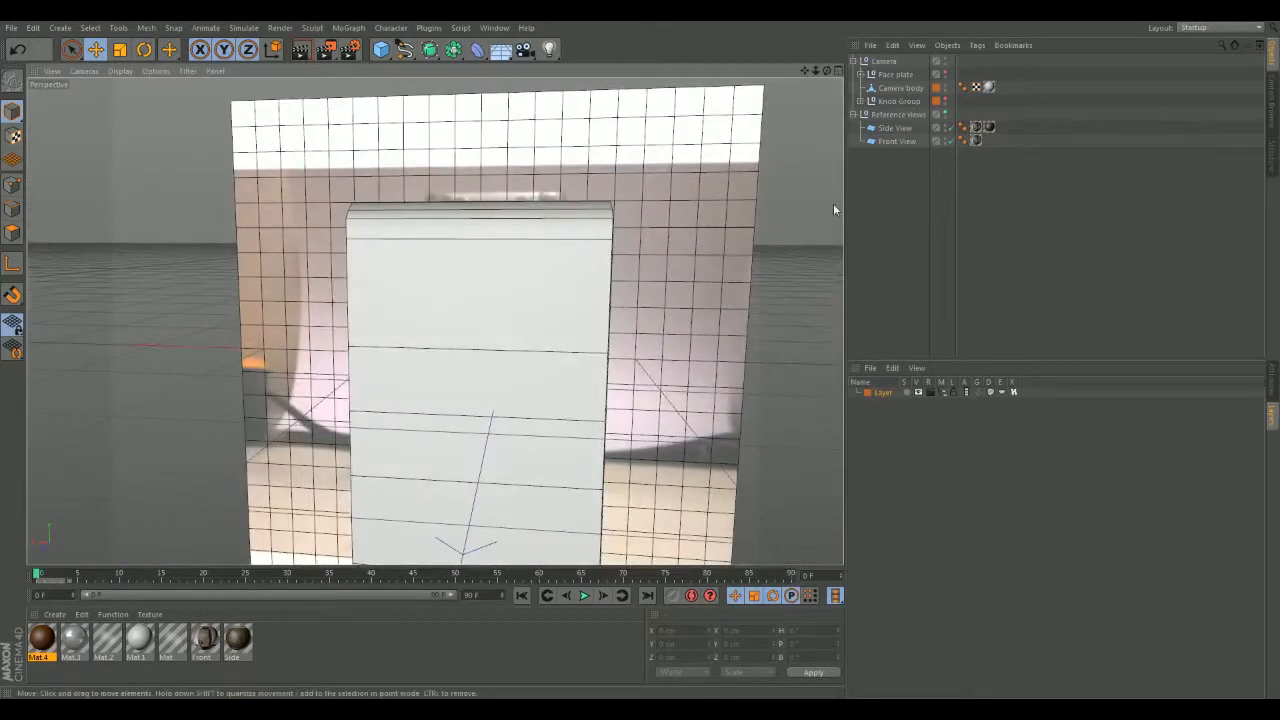
middle_click(833, 203)
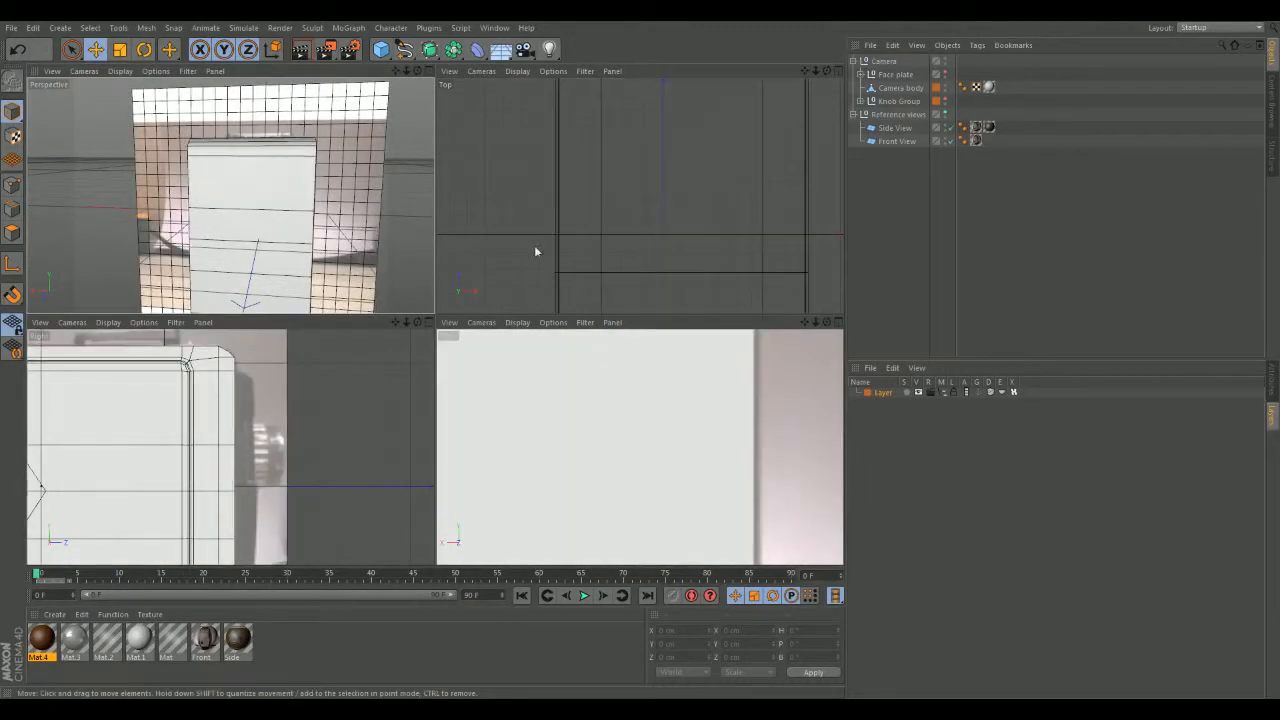
middle_click(585, 454)
scroll(586, 451, "down", 6)
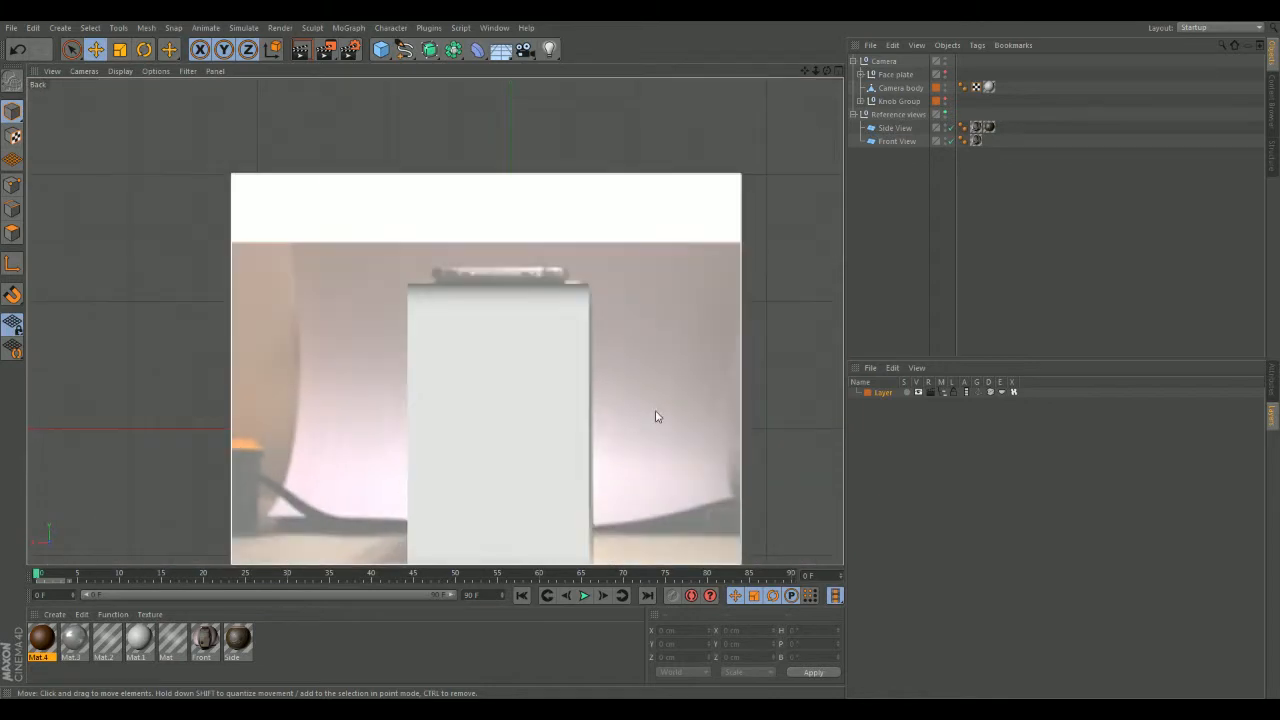
middle_click_drag(786, 414, 779, 338, "alt")
- Apply the Mat.2 material to the Camera body and delete its old white material tag
left_click_drag(108, 652, 522, 424)
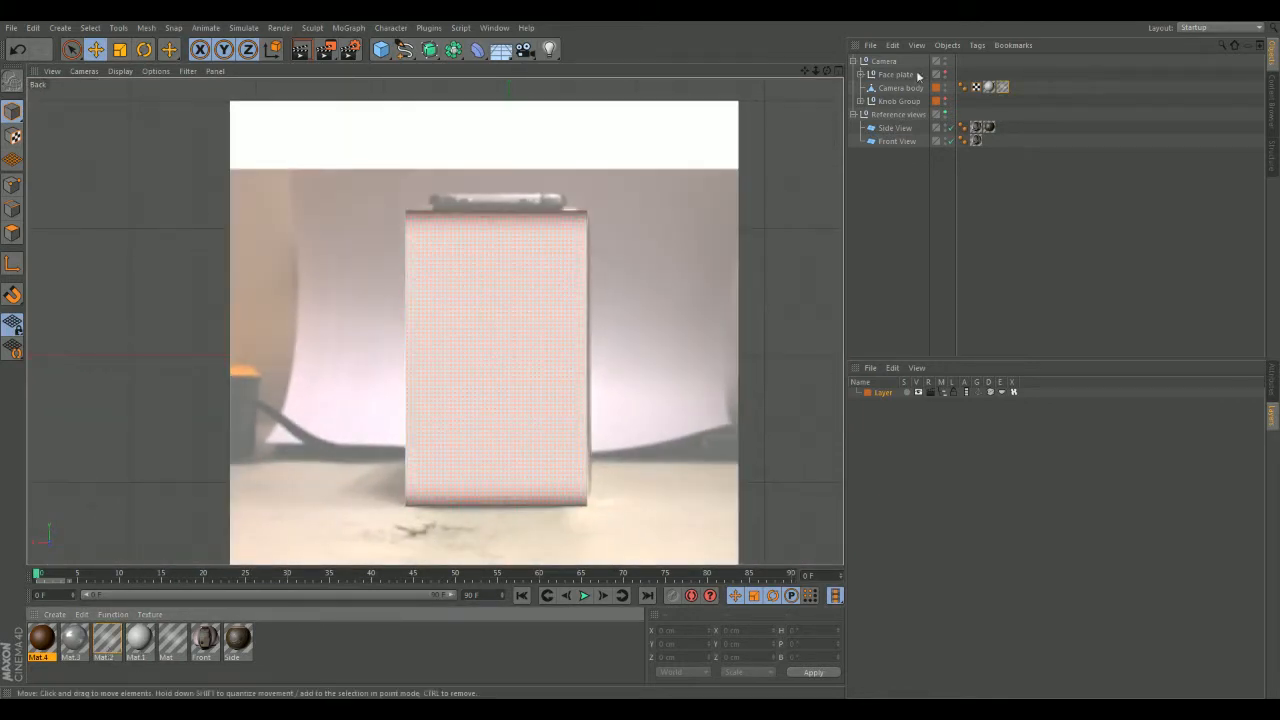
left_click(990, 88)
key("Delete")
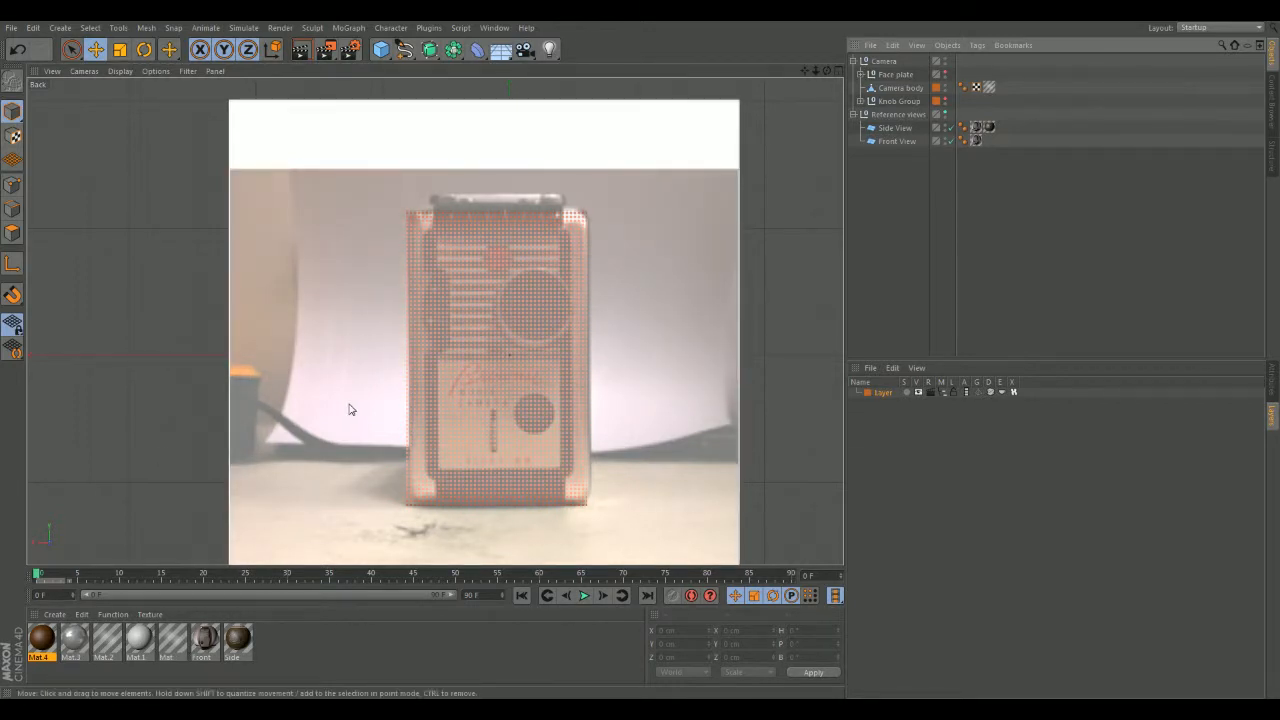
middle_click_drag(262, 370, 246, 328, "alt")
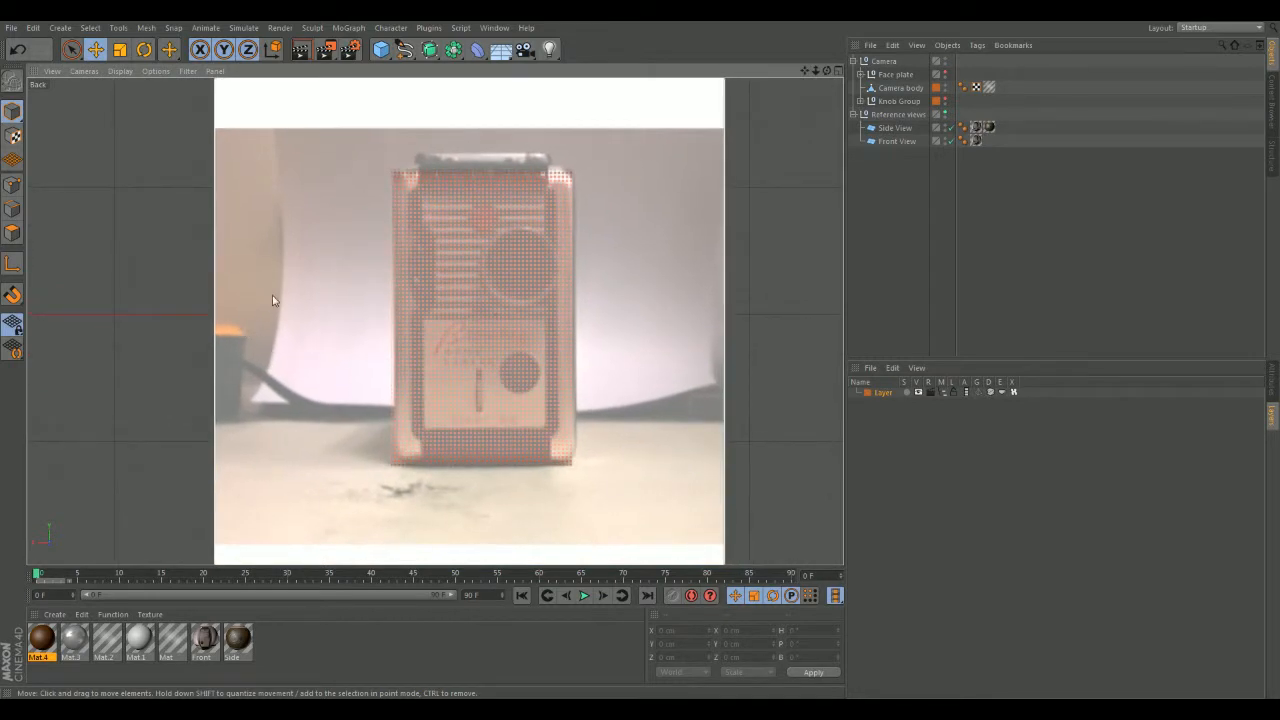
- Collapse the Reference views group and switch the Camera body to polygon editing
left_click(529, 260)
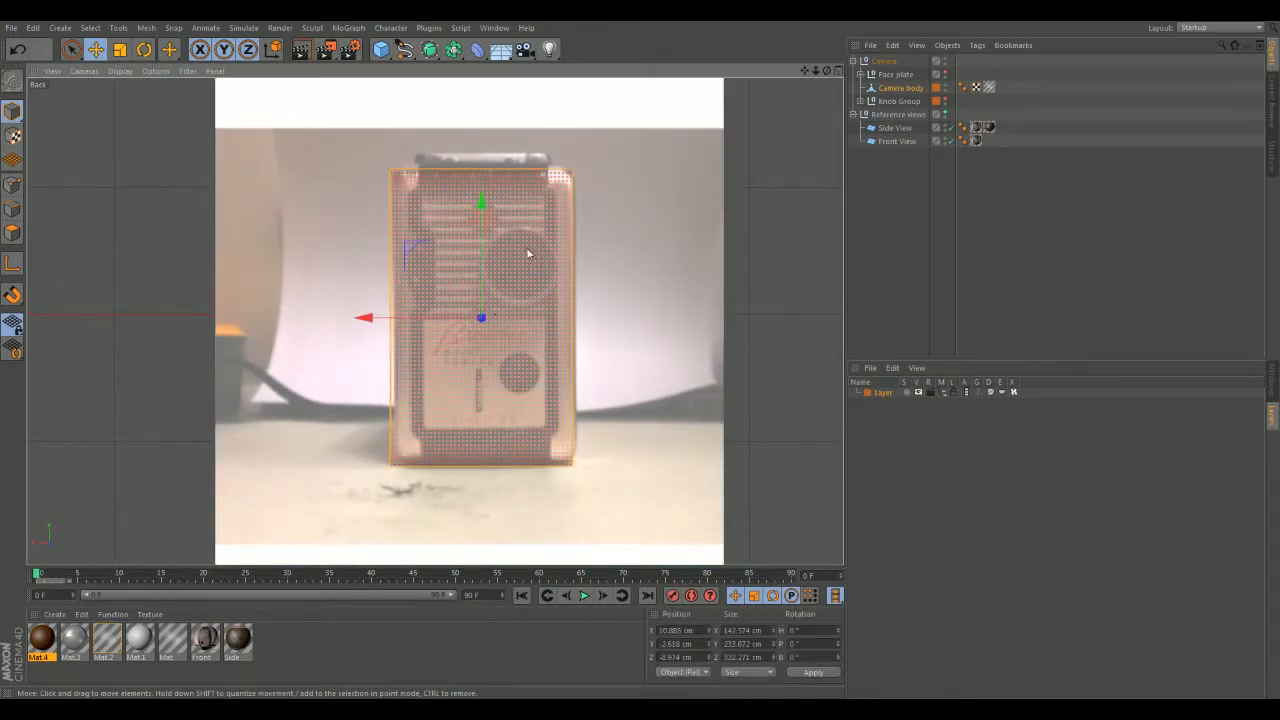
left_click(852, 115)
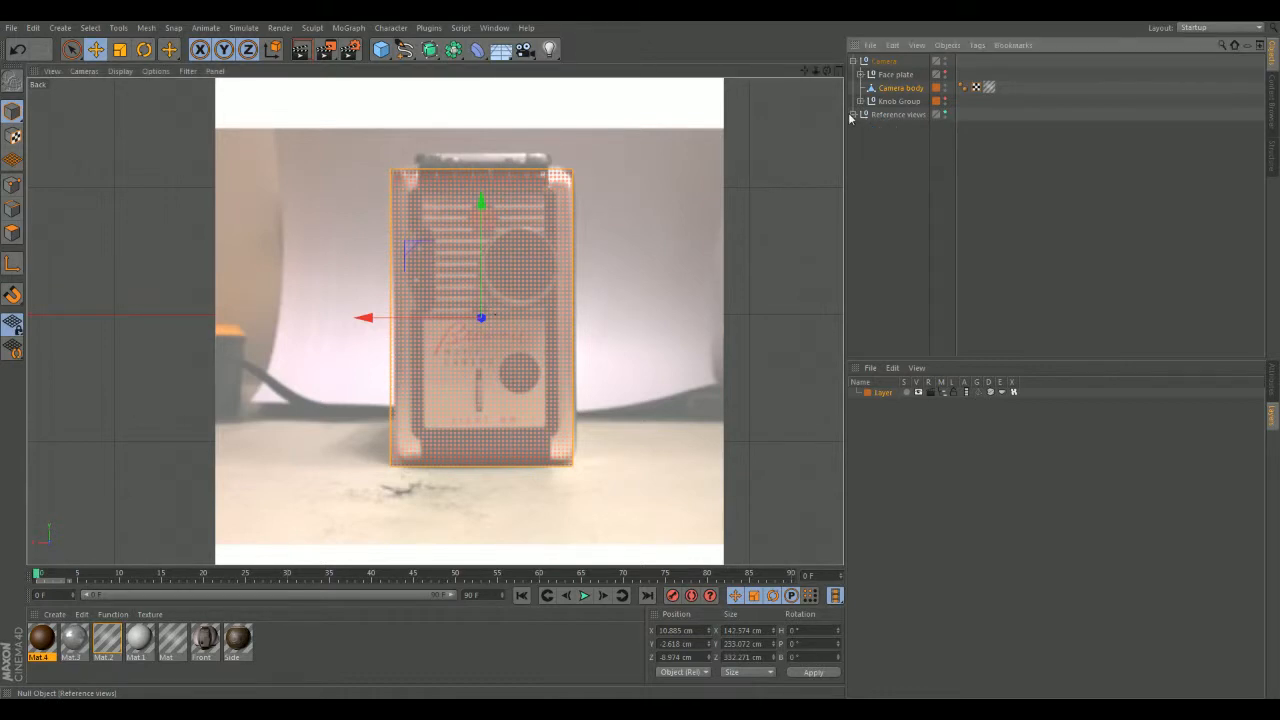
left_click(852, 115)
left_click(852, 115)
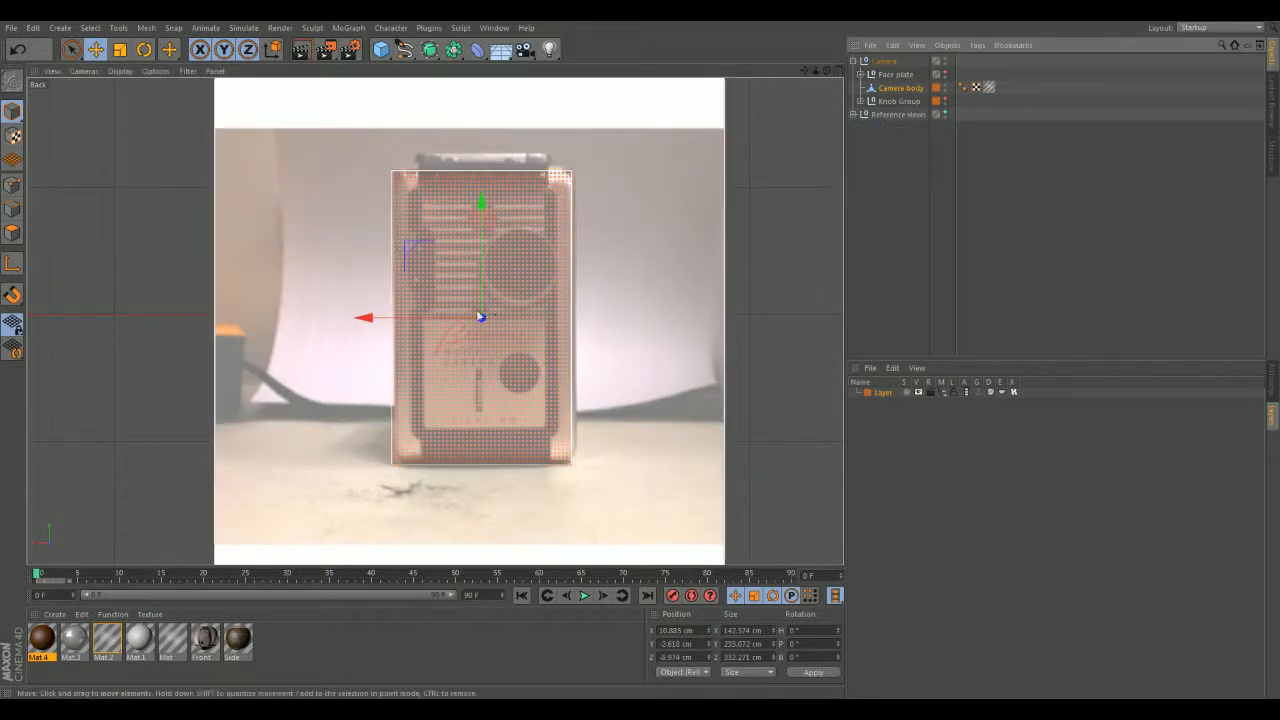
left_click(12, 232)
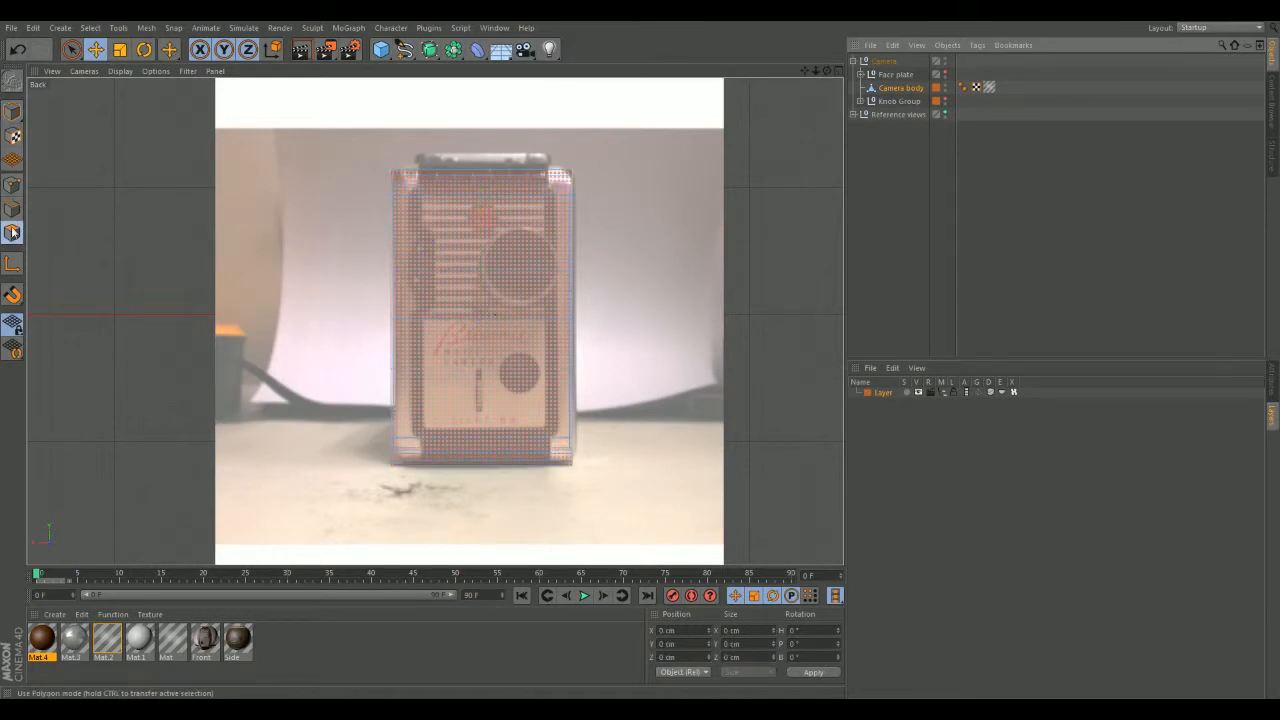
- Cut a vertical edge loop through the Camera body near its left edge with the Knife in Loop mode at 16% offset
right_click(765, 277)
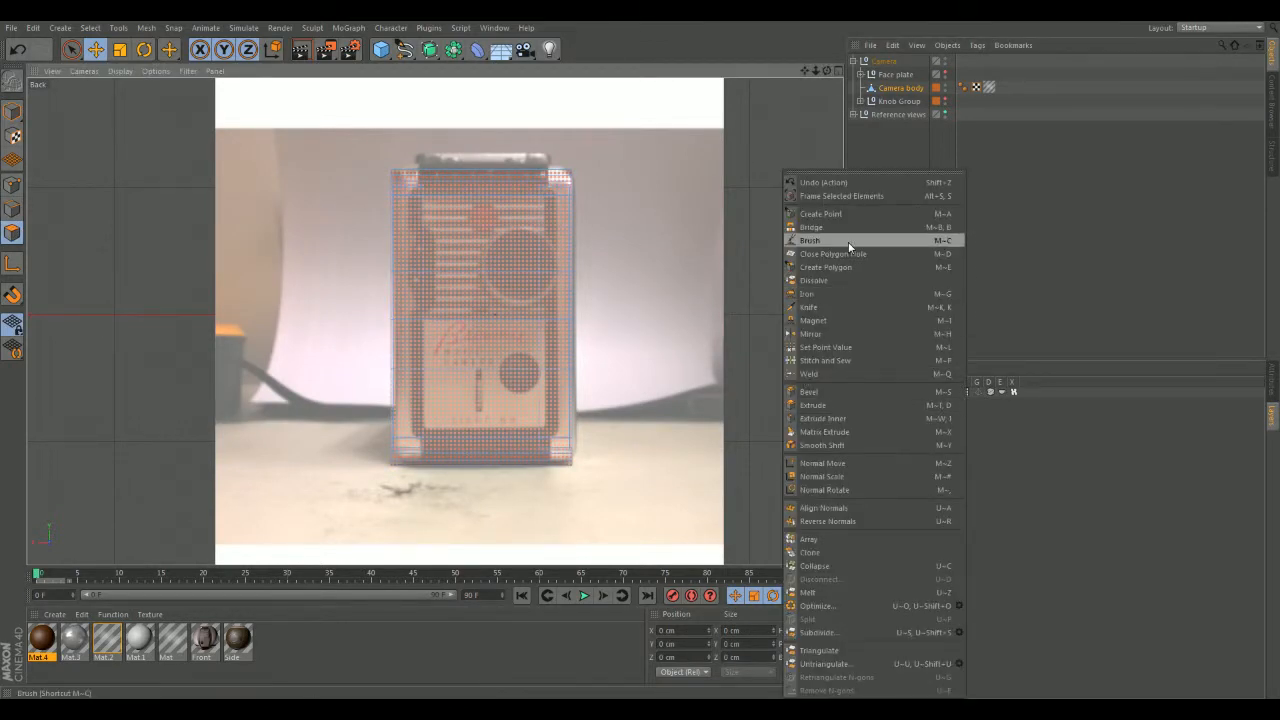
left_click(825, 306)
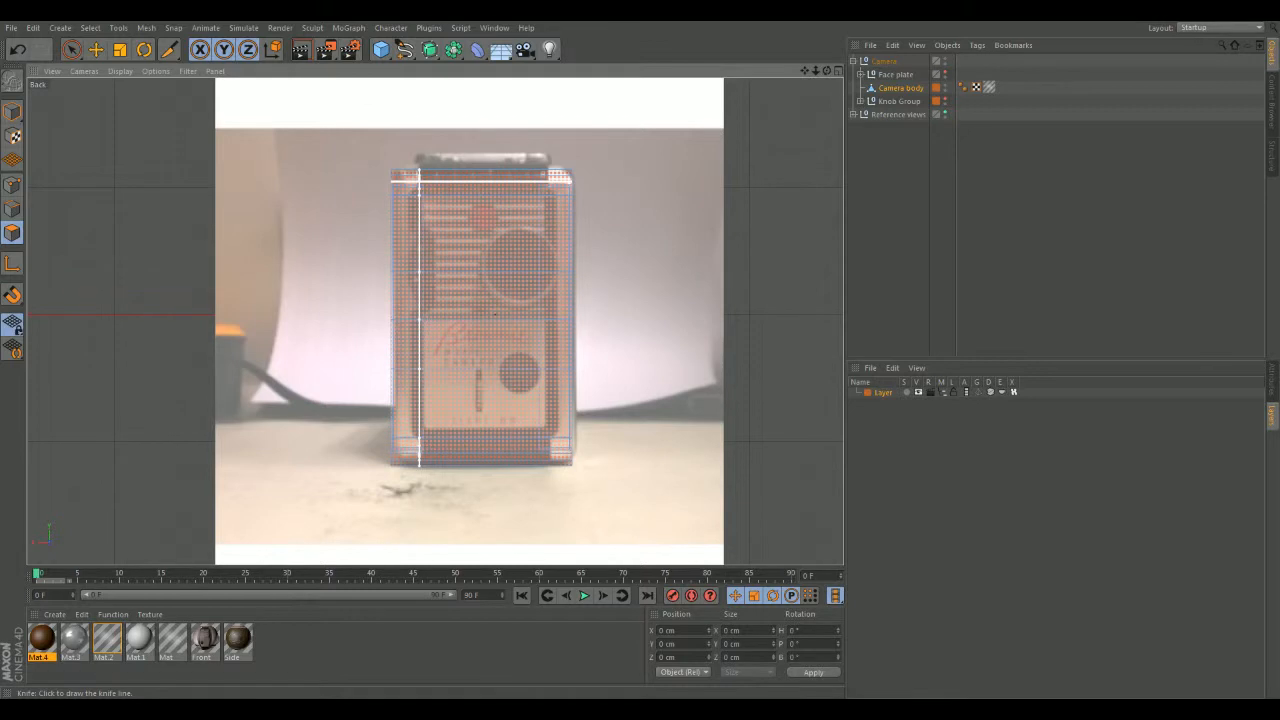
left_click(1272, 383)
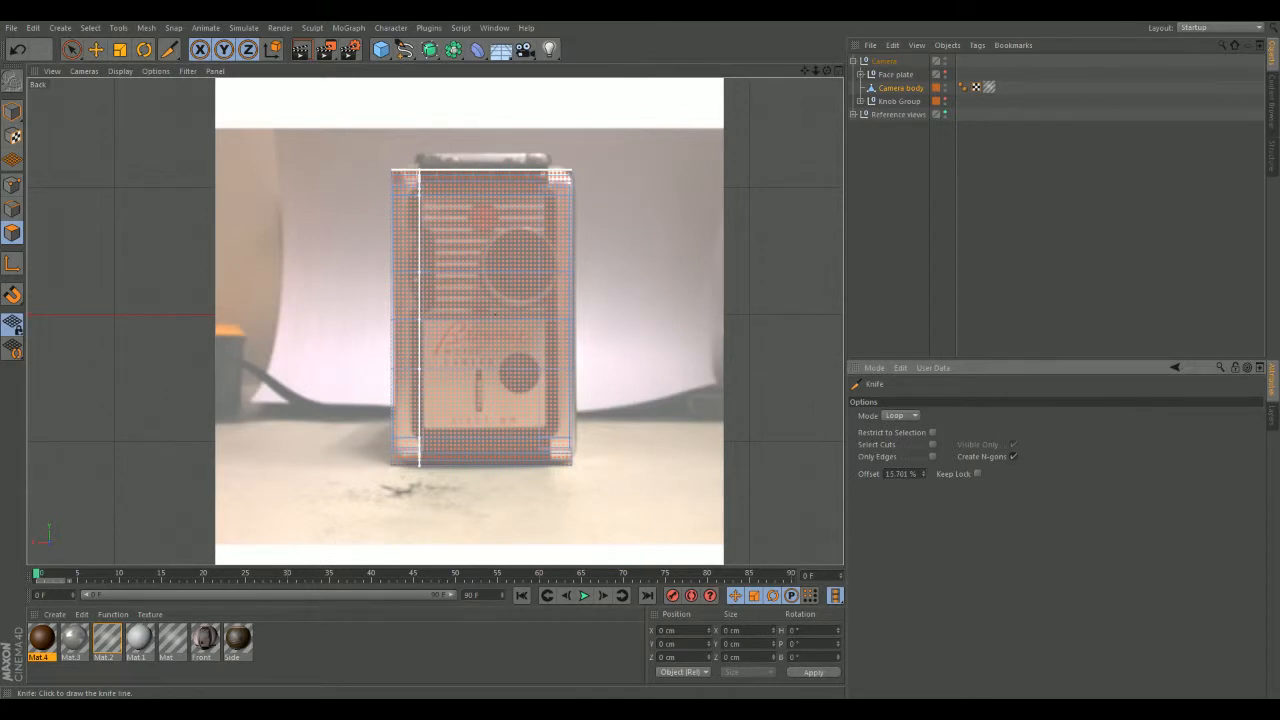
left_click(895, 474)
type("16")
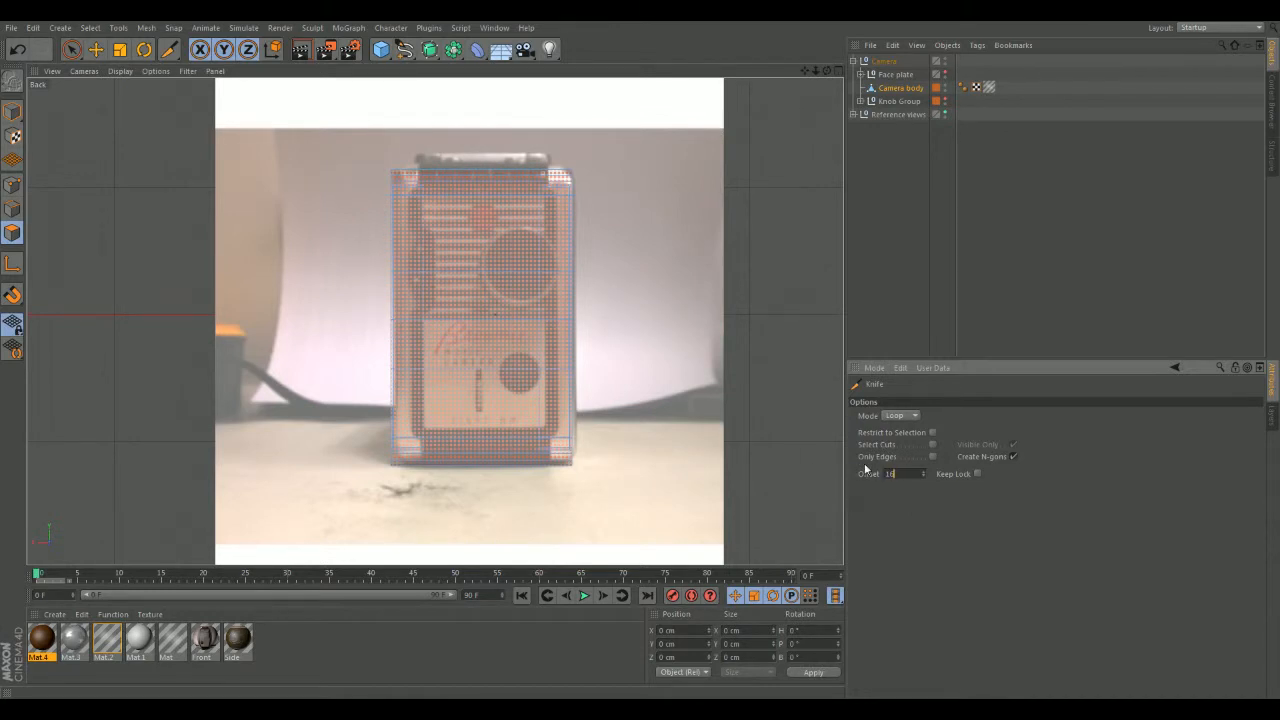
key("Return")
type("0")
key("Return")
- Cut a second vertical edge loop near the Camera body's right edge, mirroring the position of the left loop
left_click(891, 473)
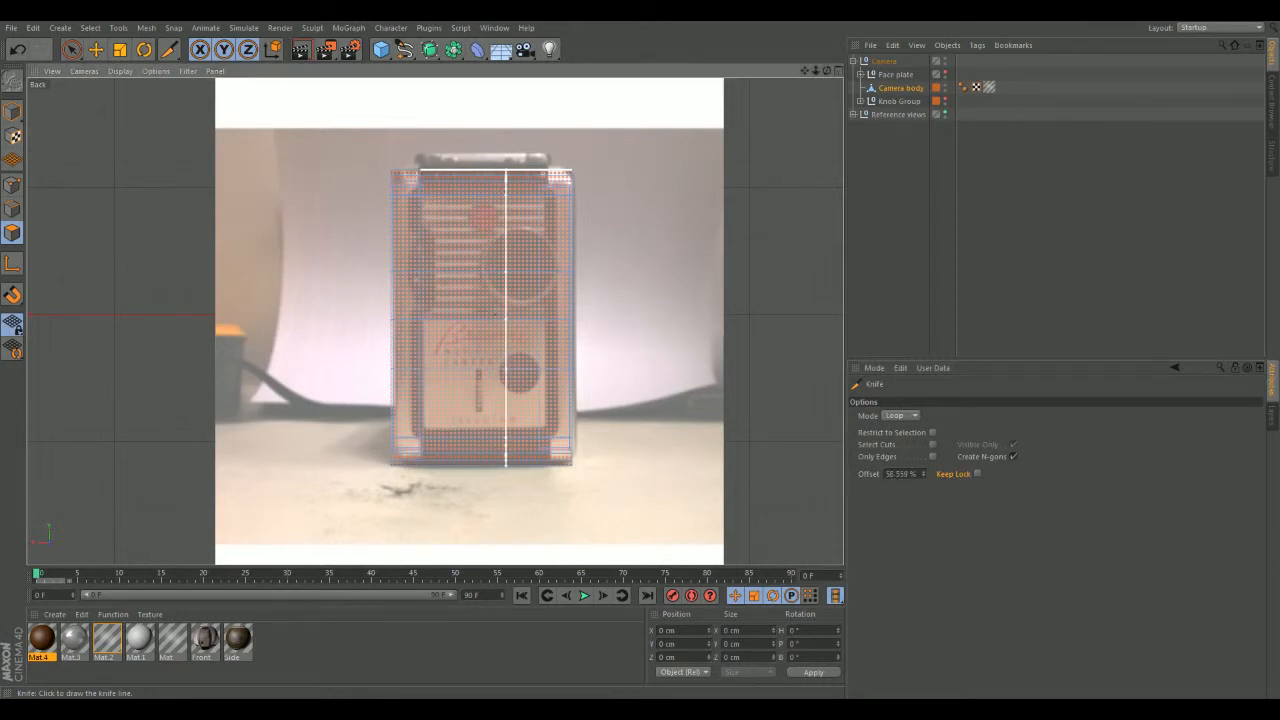
left_click(548, 170)
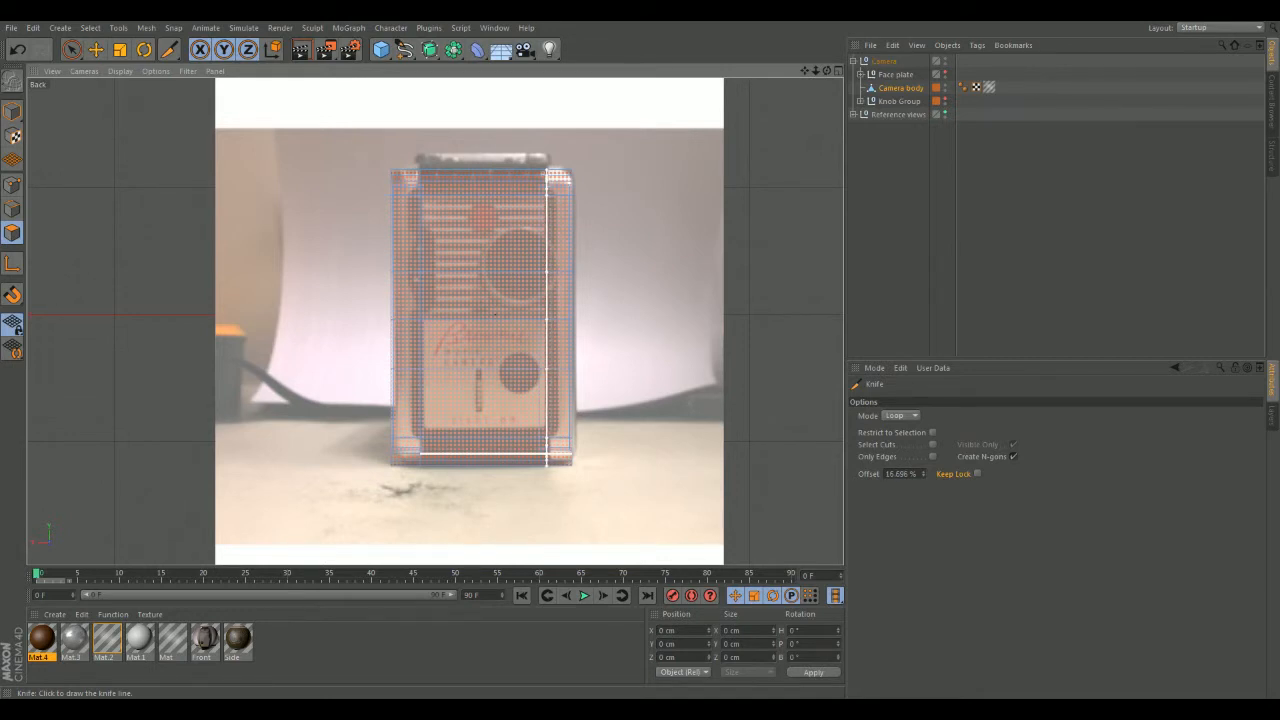
left_click(547, 453)
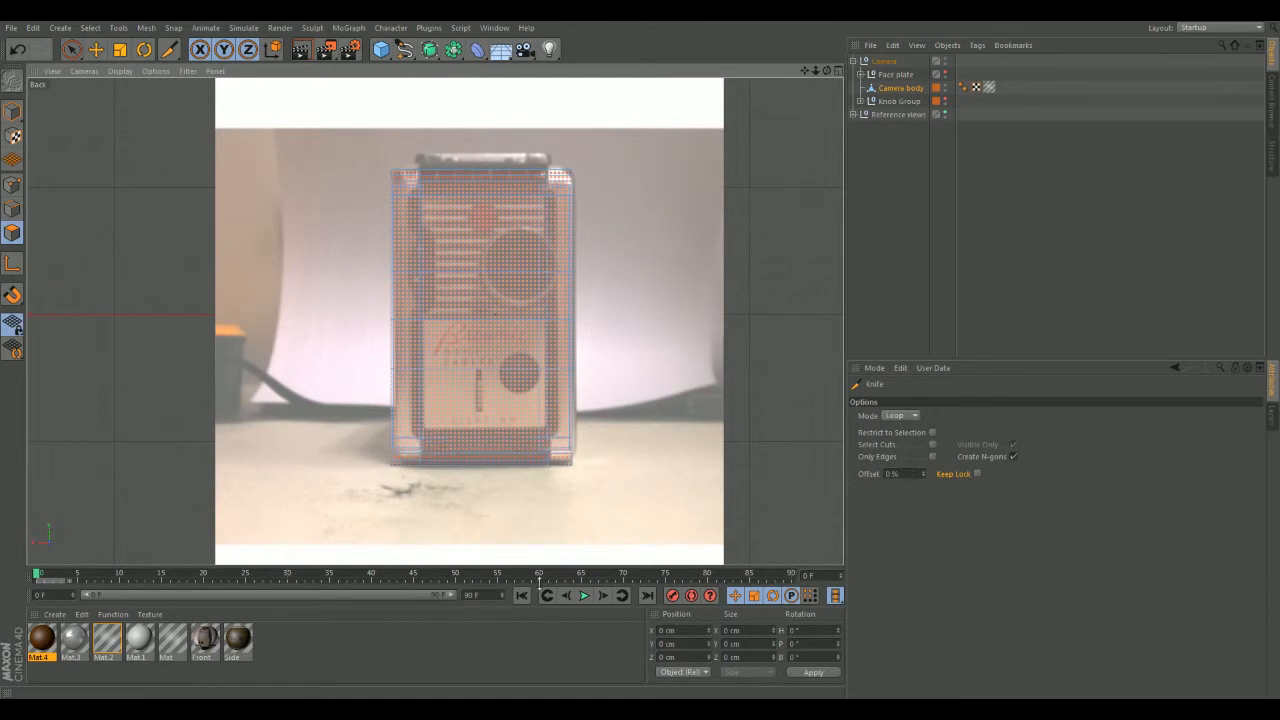
- Apply the Mat.1 material to the Camera body and check its loop cuts from the front in the full-size Perspective view
middle_click(547, 453)
middle_click(236, 240)
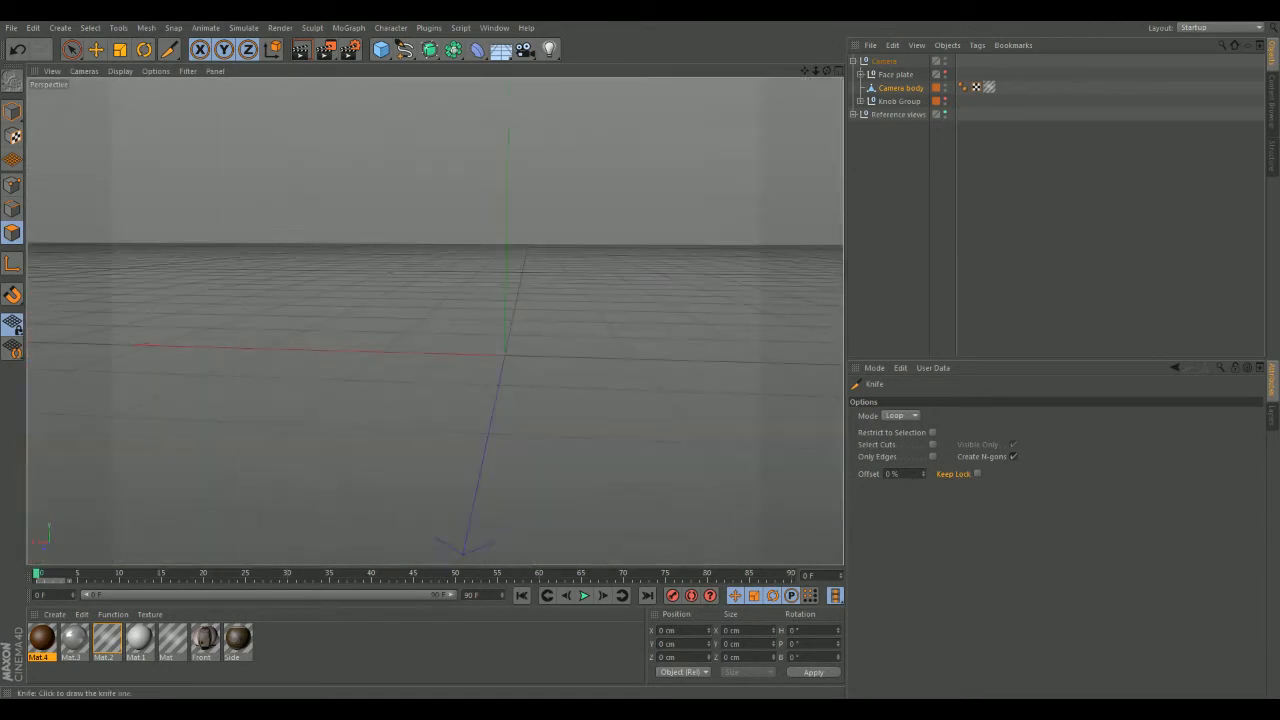
key("super")
key("super")
left_click_drag(434, 320, 430, 355, "alt")
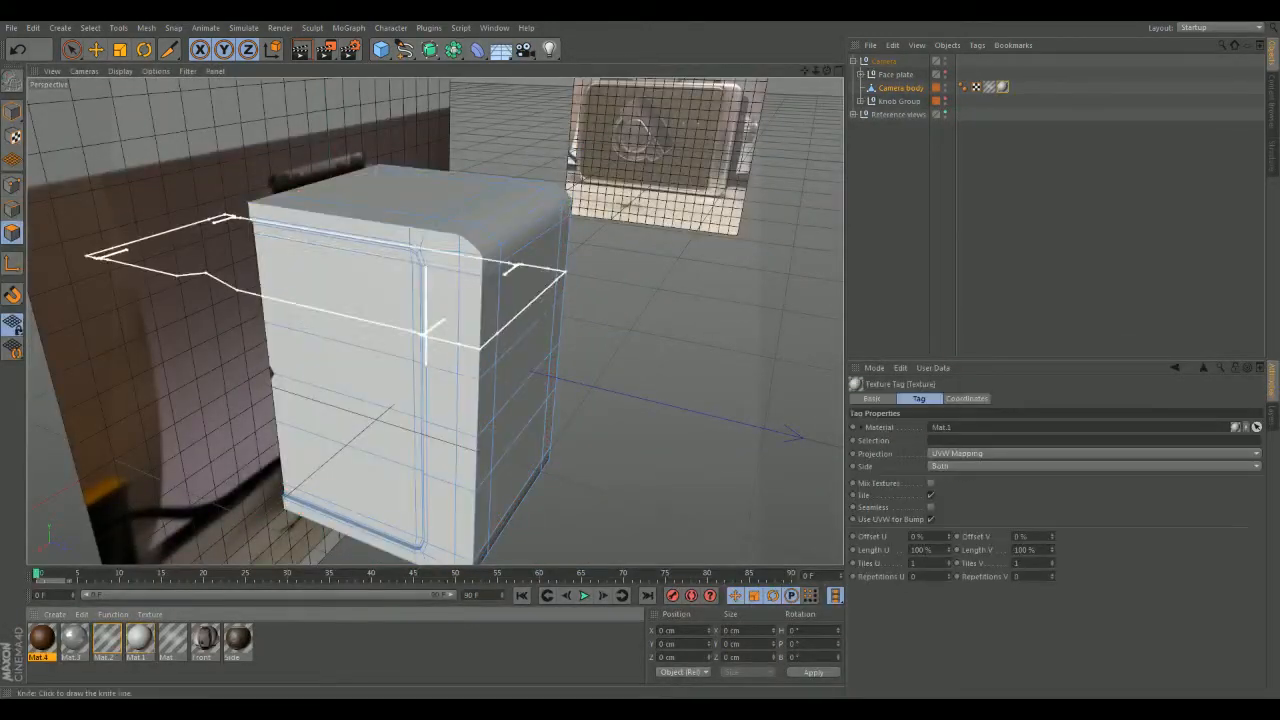
left_click_drag(434, 322, 438, 321, "alt")
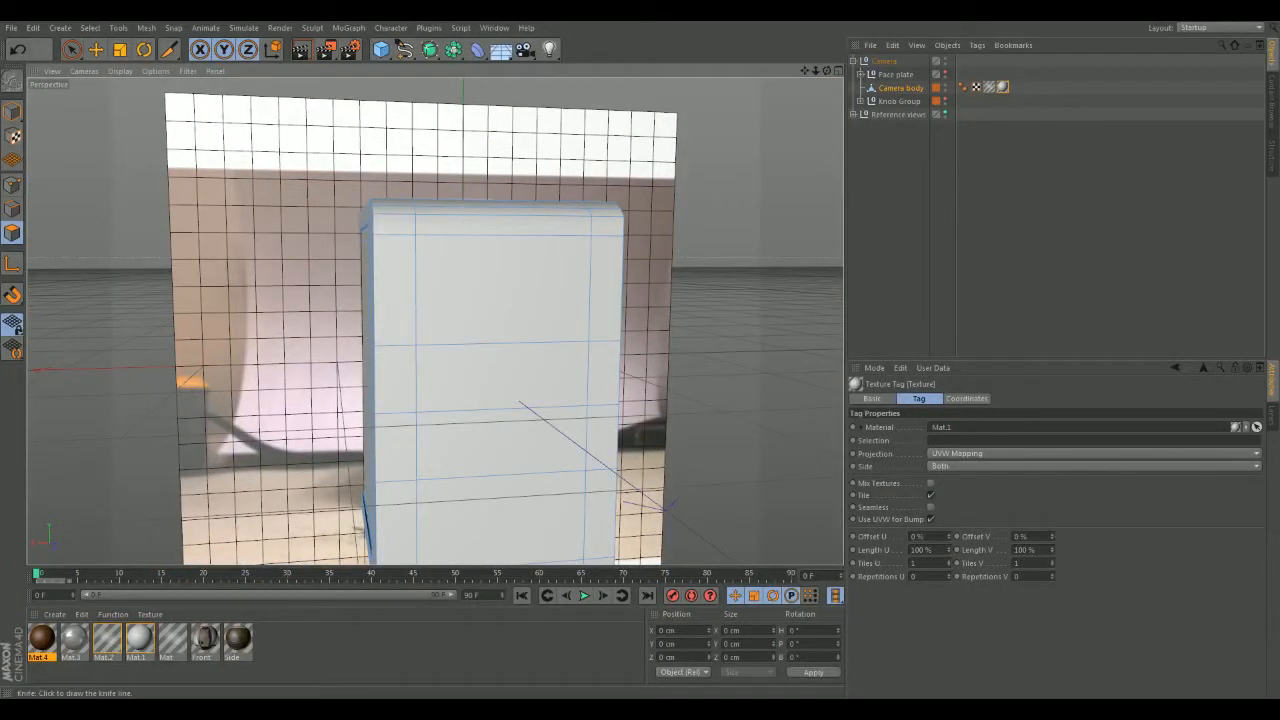